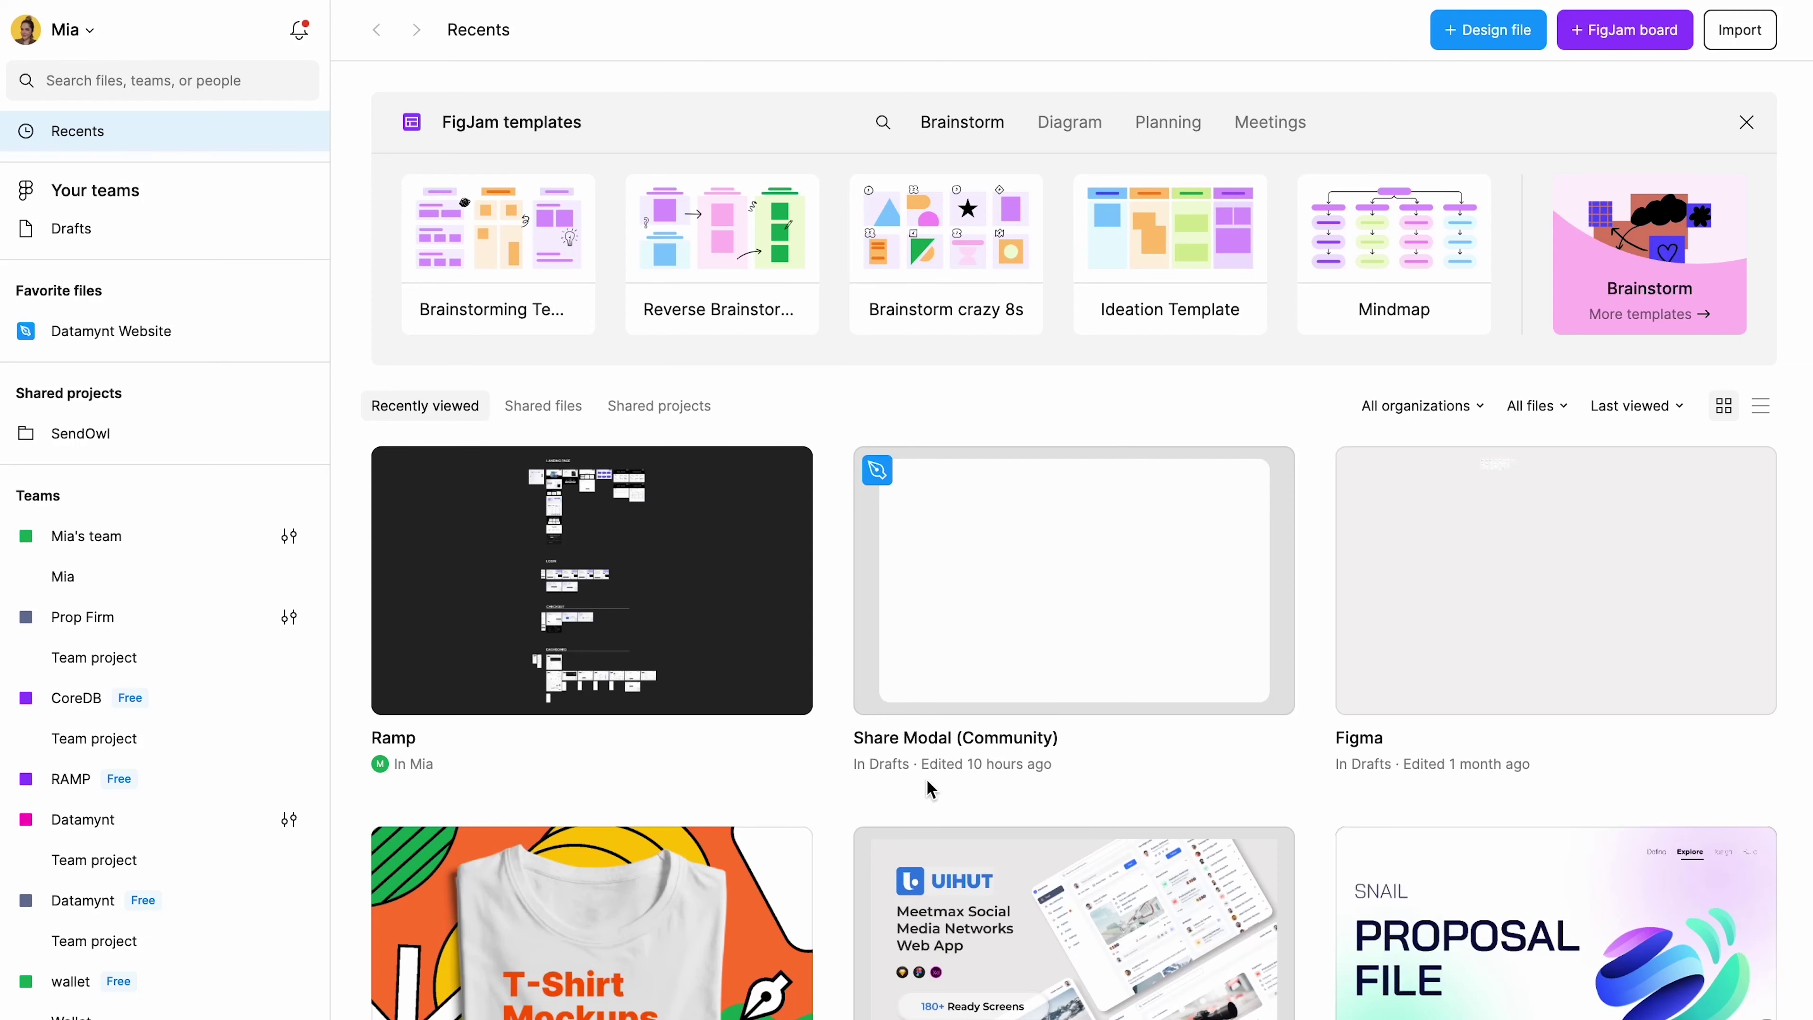
- Look through the sidebar's files, projects and teams, and remove Datamynt Website from the favorite files
mouse_move(700, 311)
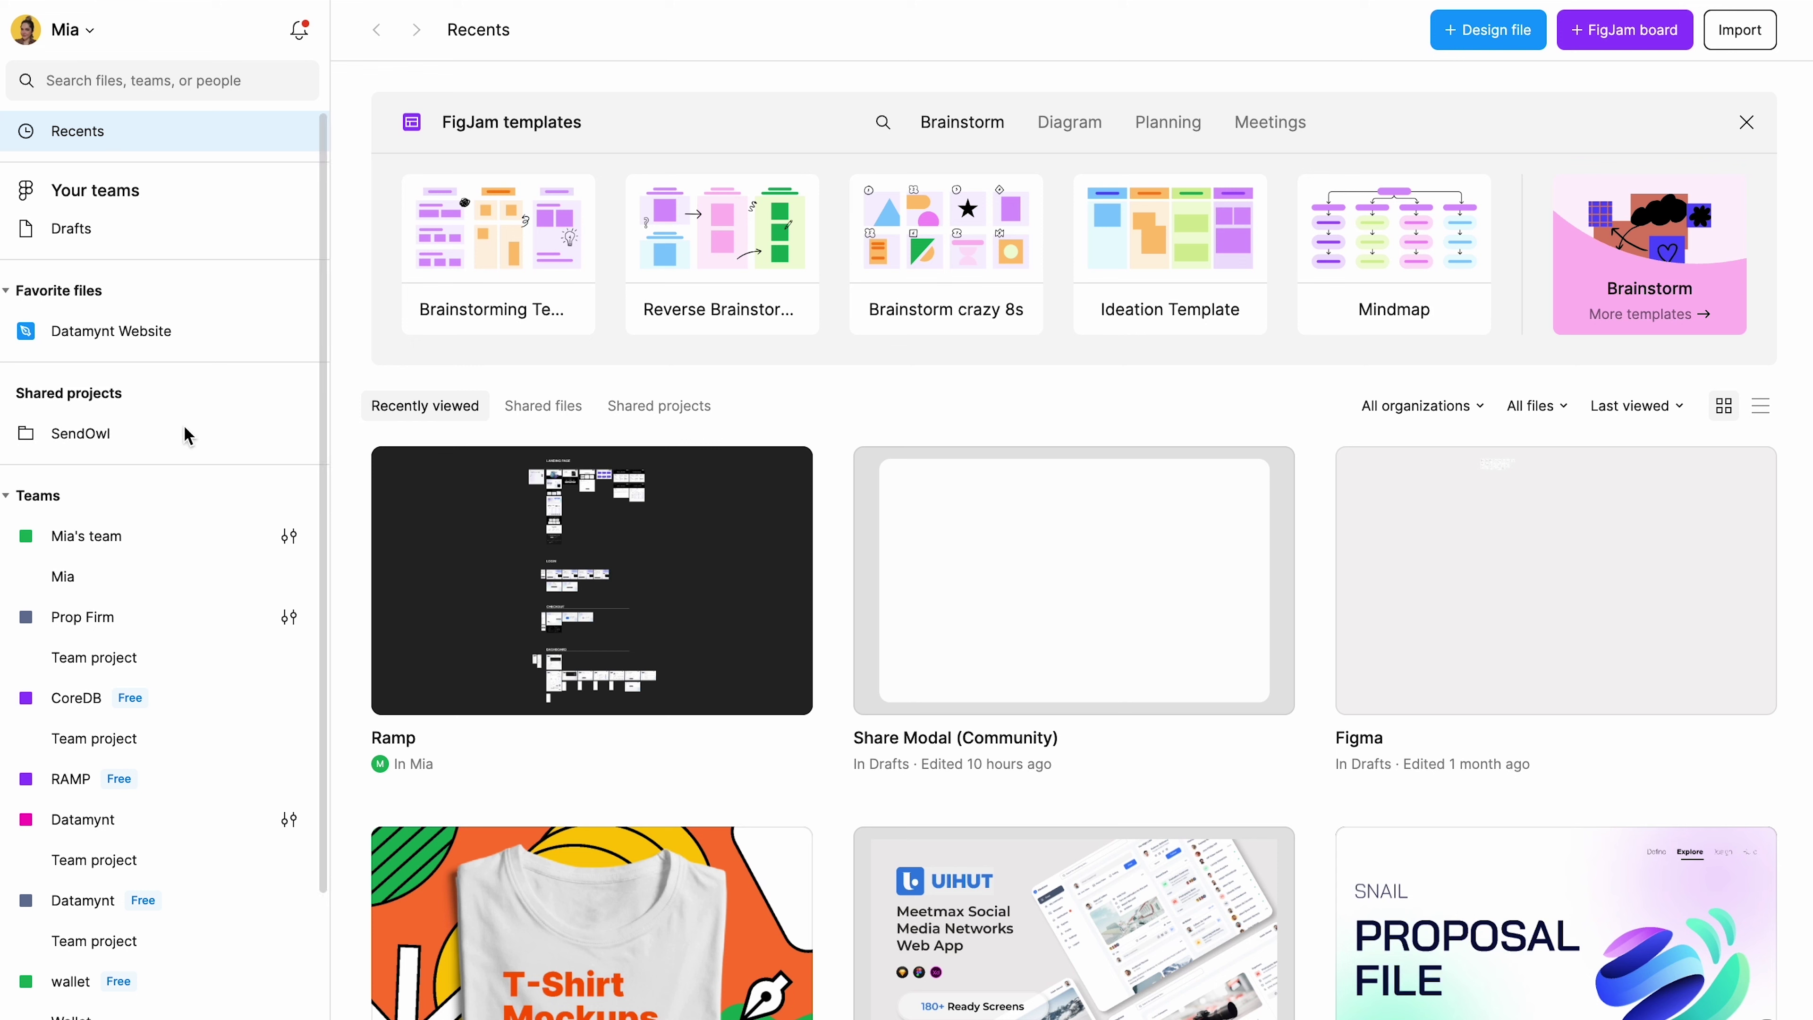
scroll(167, 430, "down", 2)
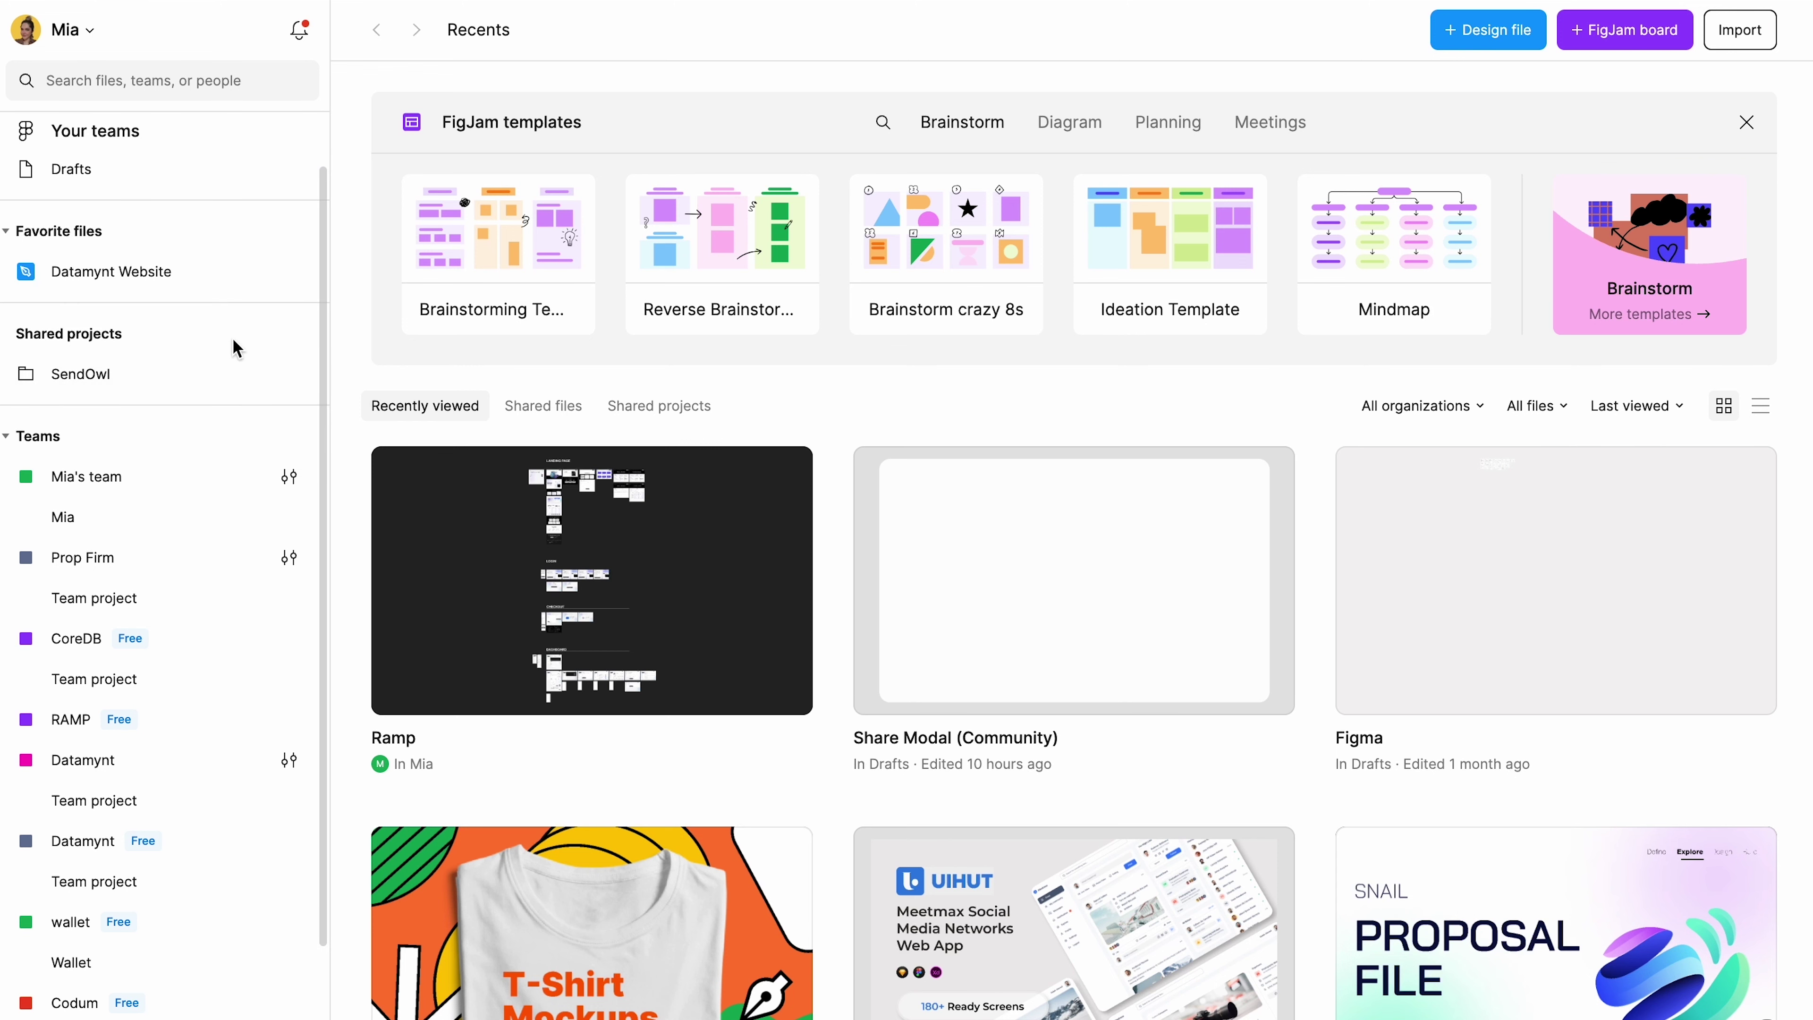
scroll(174, 344, "up", 2)
left_click(293, 330)
scroll(143, 607, "down", 2)
scroll(149, 593, "up", 2)
scroll(149, 592, "down", 4)
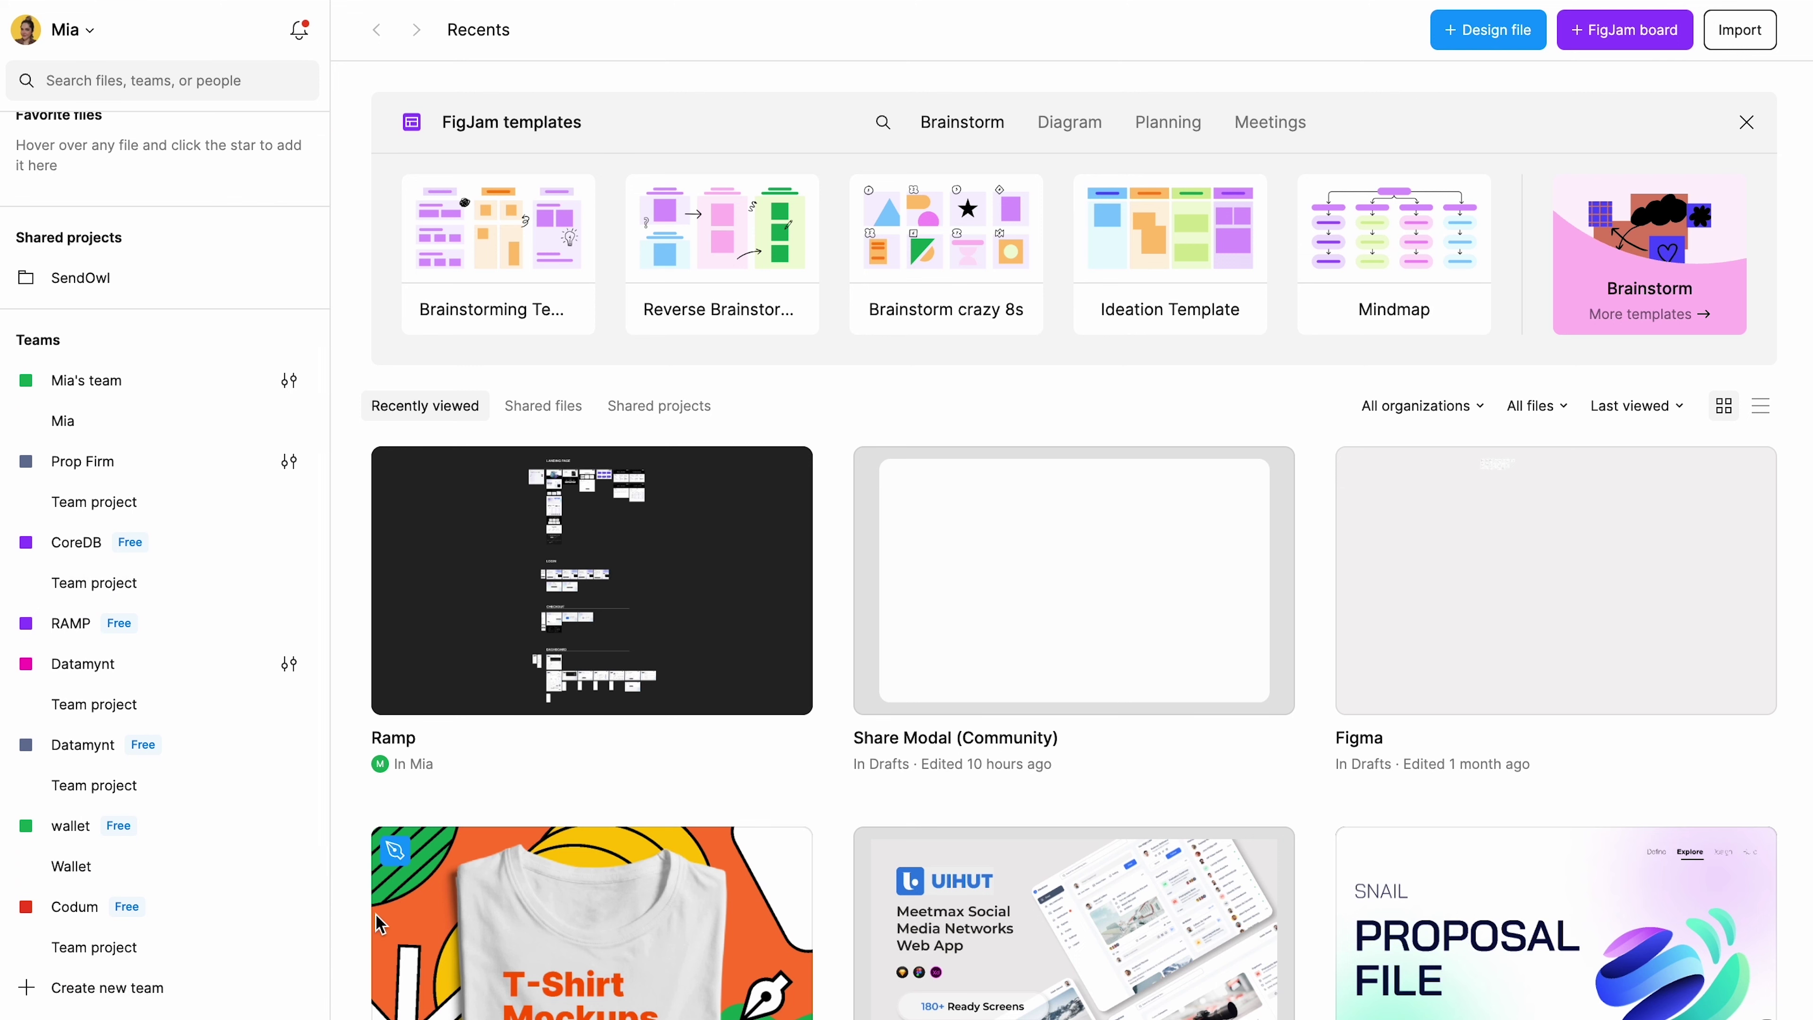
scroll(312, 634, "up", 4)
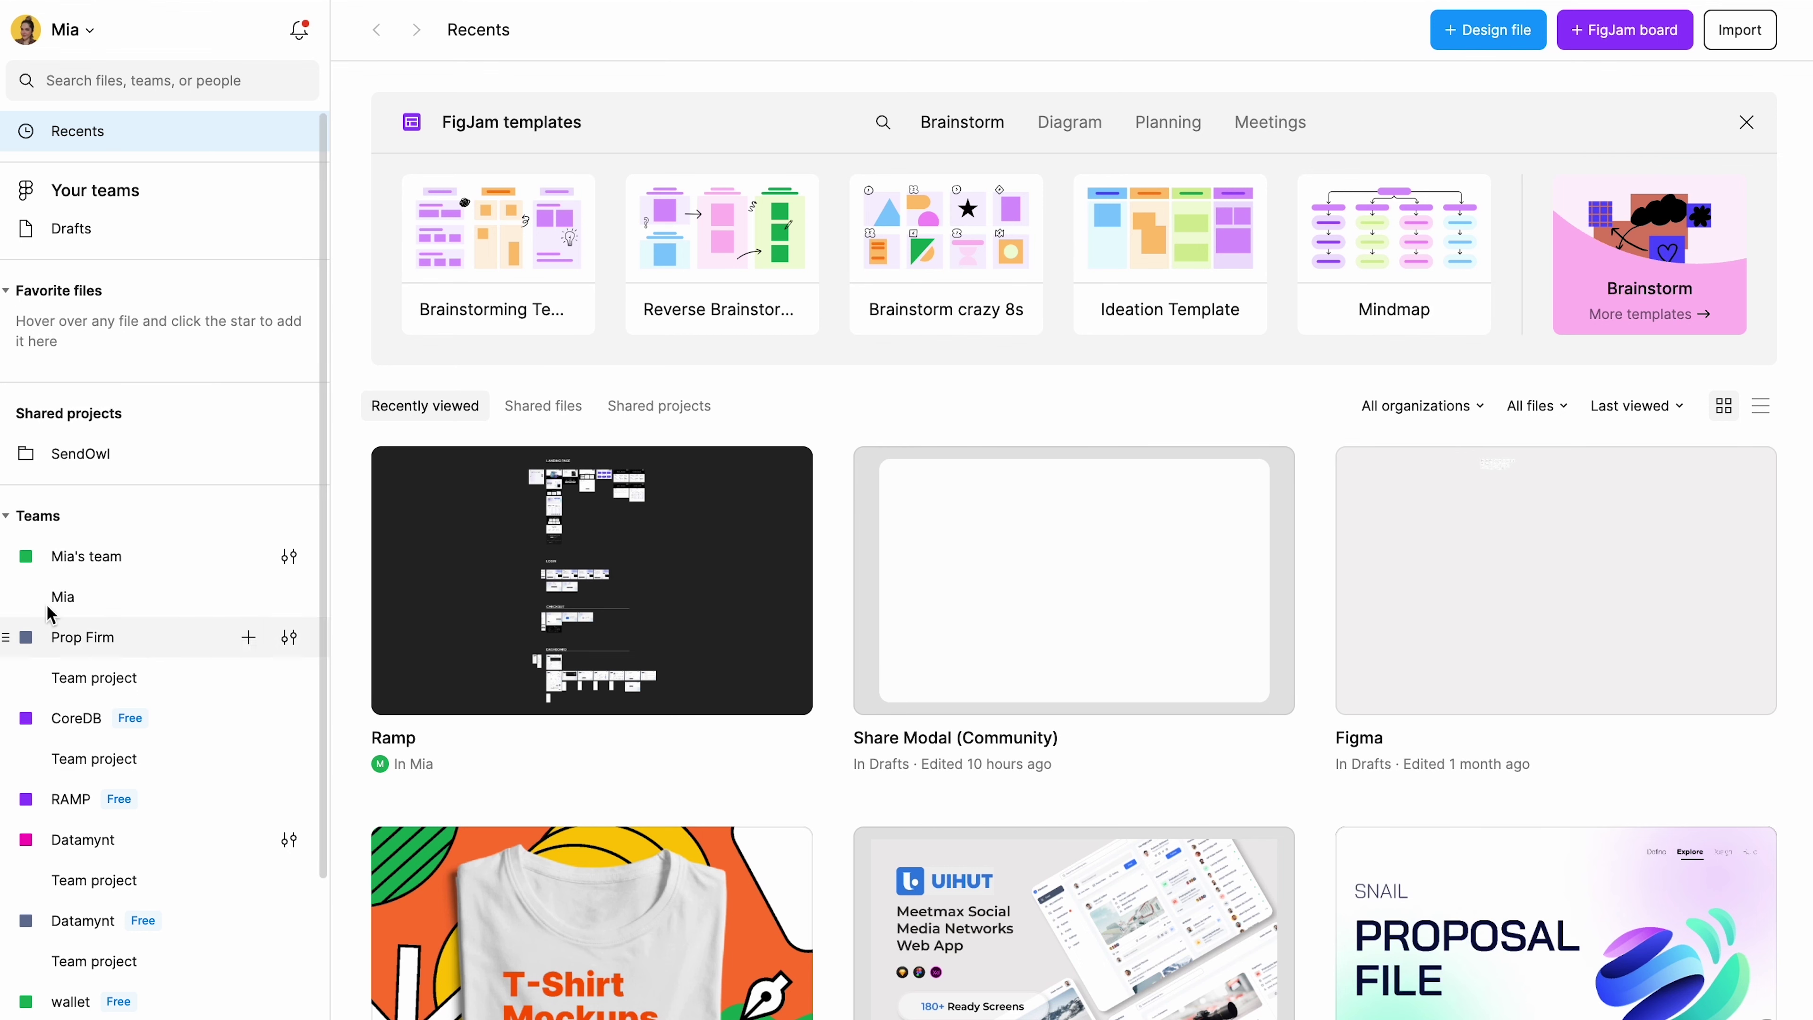
- View the first team and Prop Firm, and open the project inside the first team
left_click(110, 556)
left_click(139, 648)
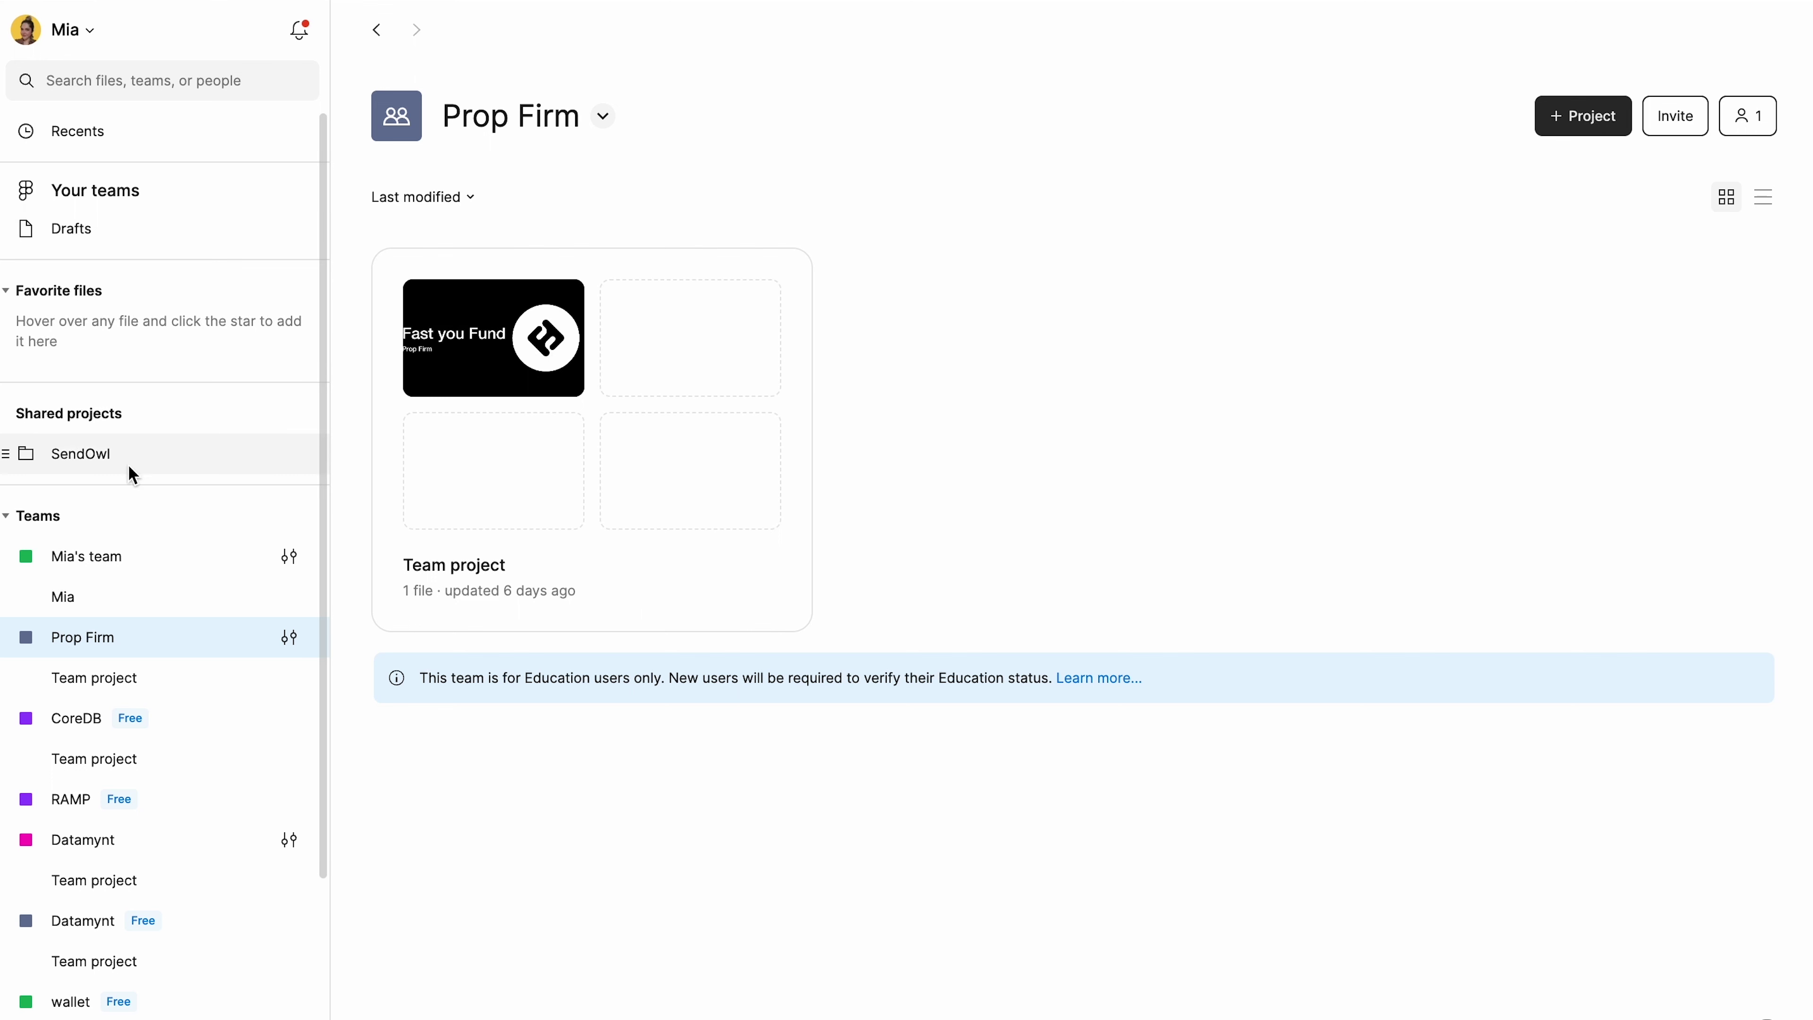
left_click(97, 551)
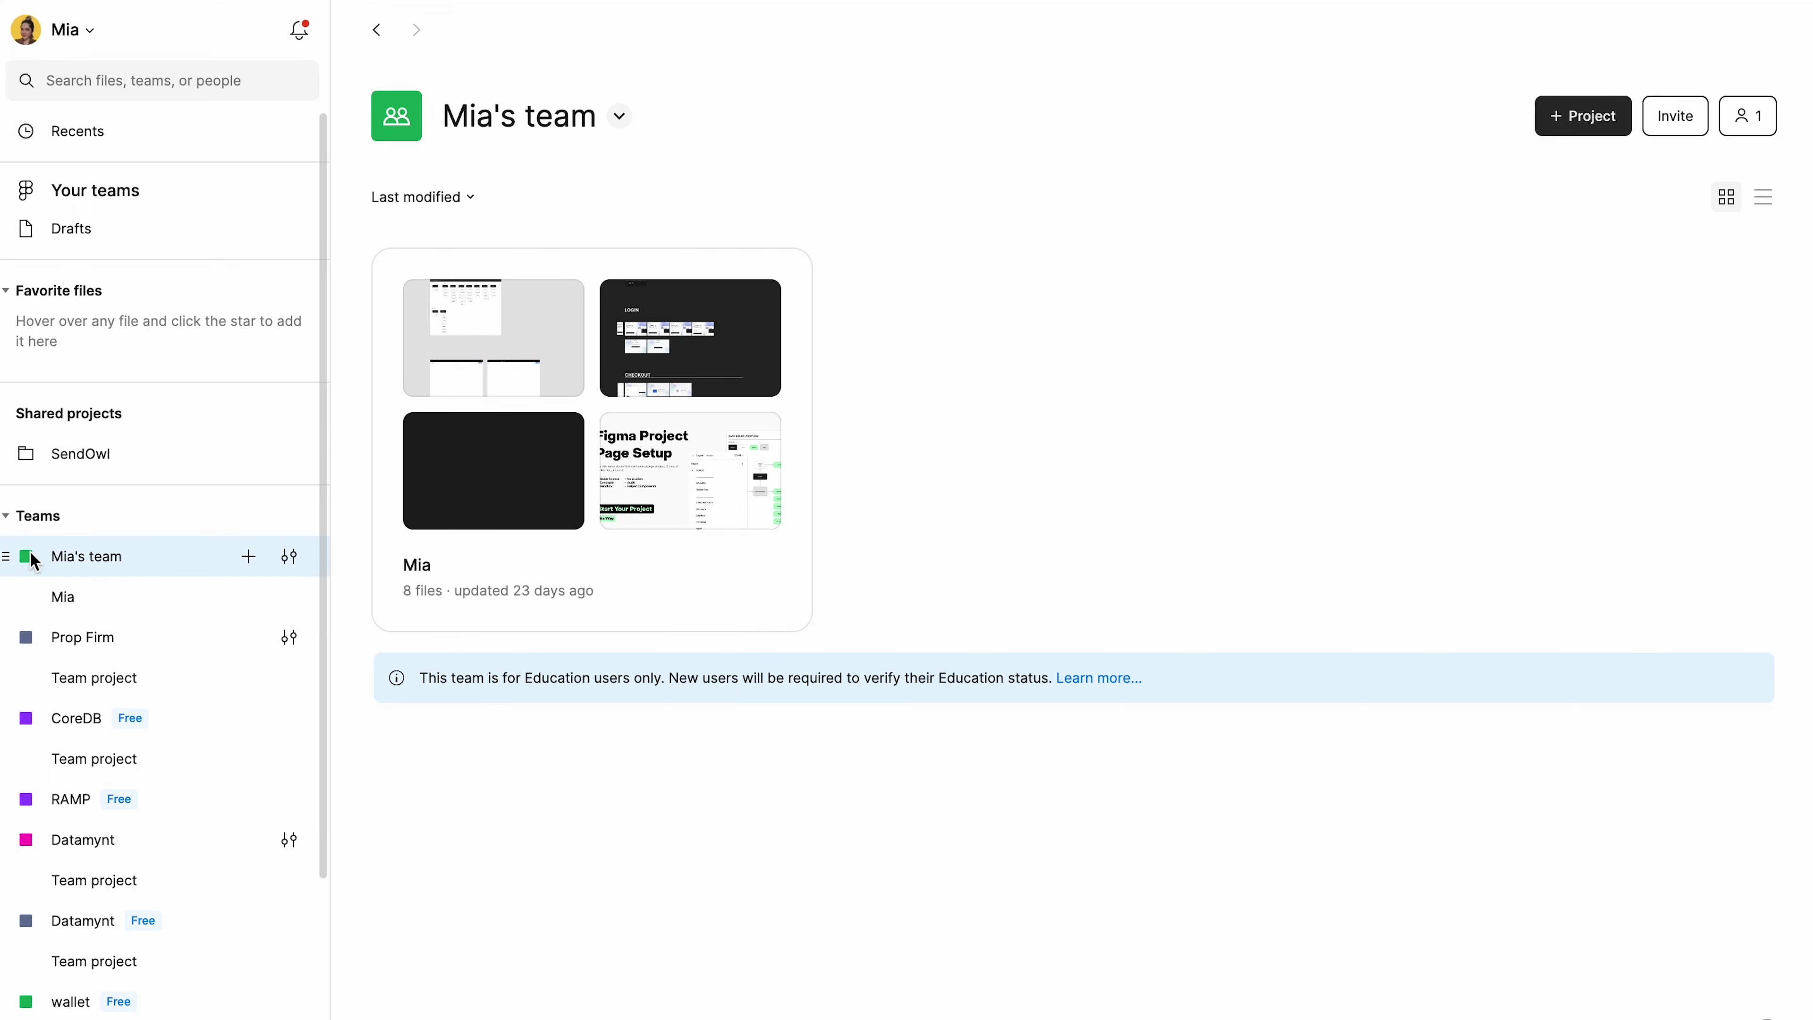
left_click(651, 605)
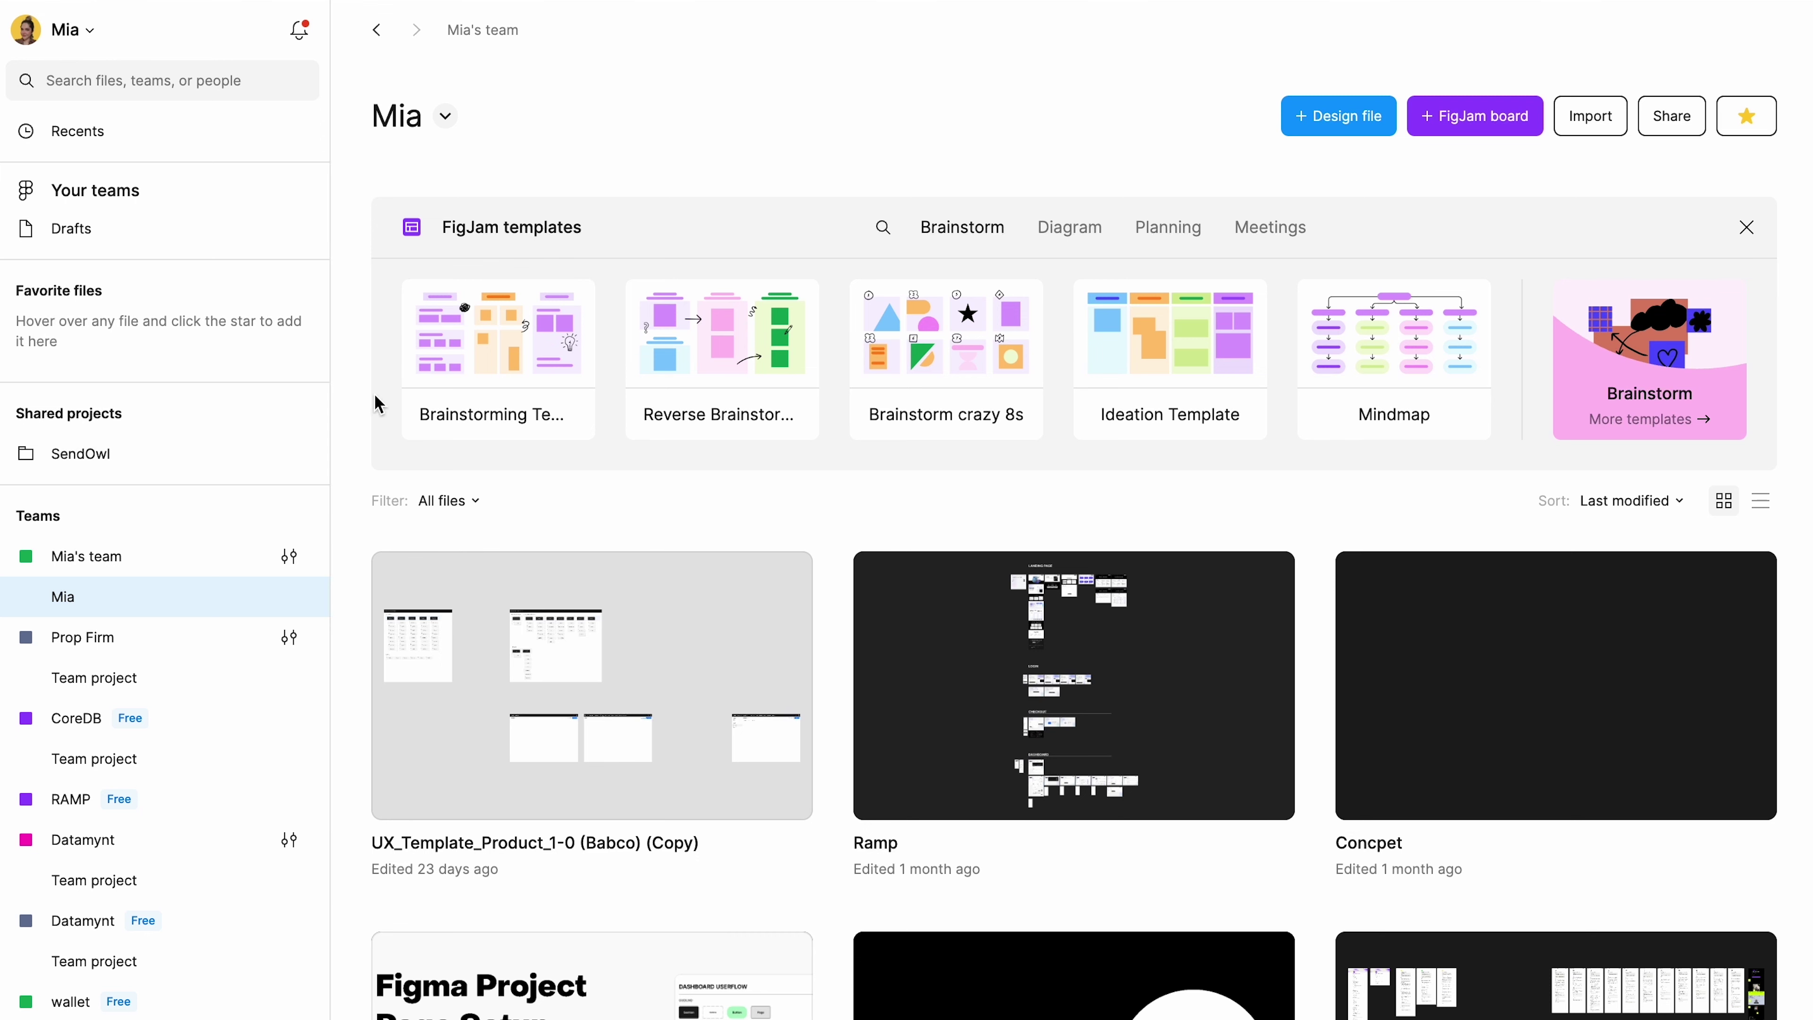
- Create a new design file in the project, close it and reopen it from the project's file list
left_click(1310, 132)
key("ctrl+w")
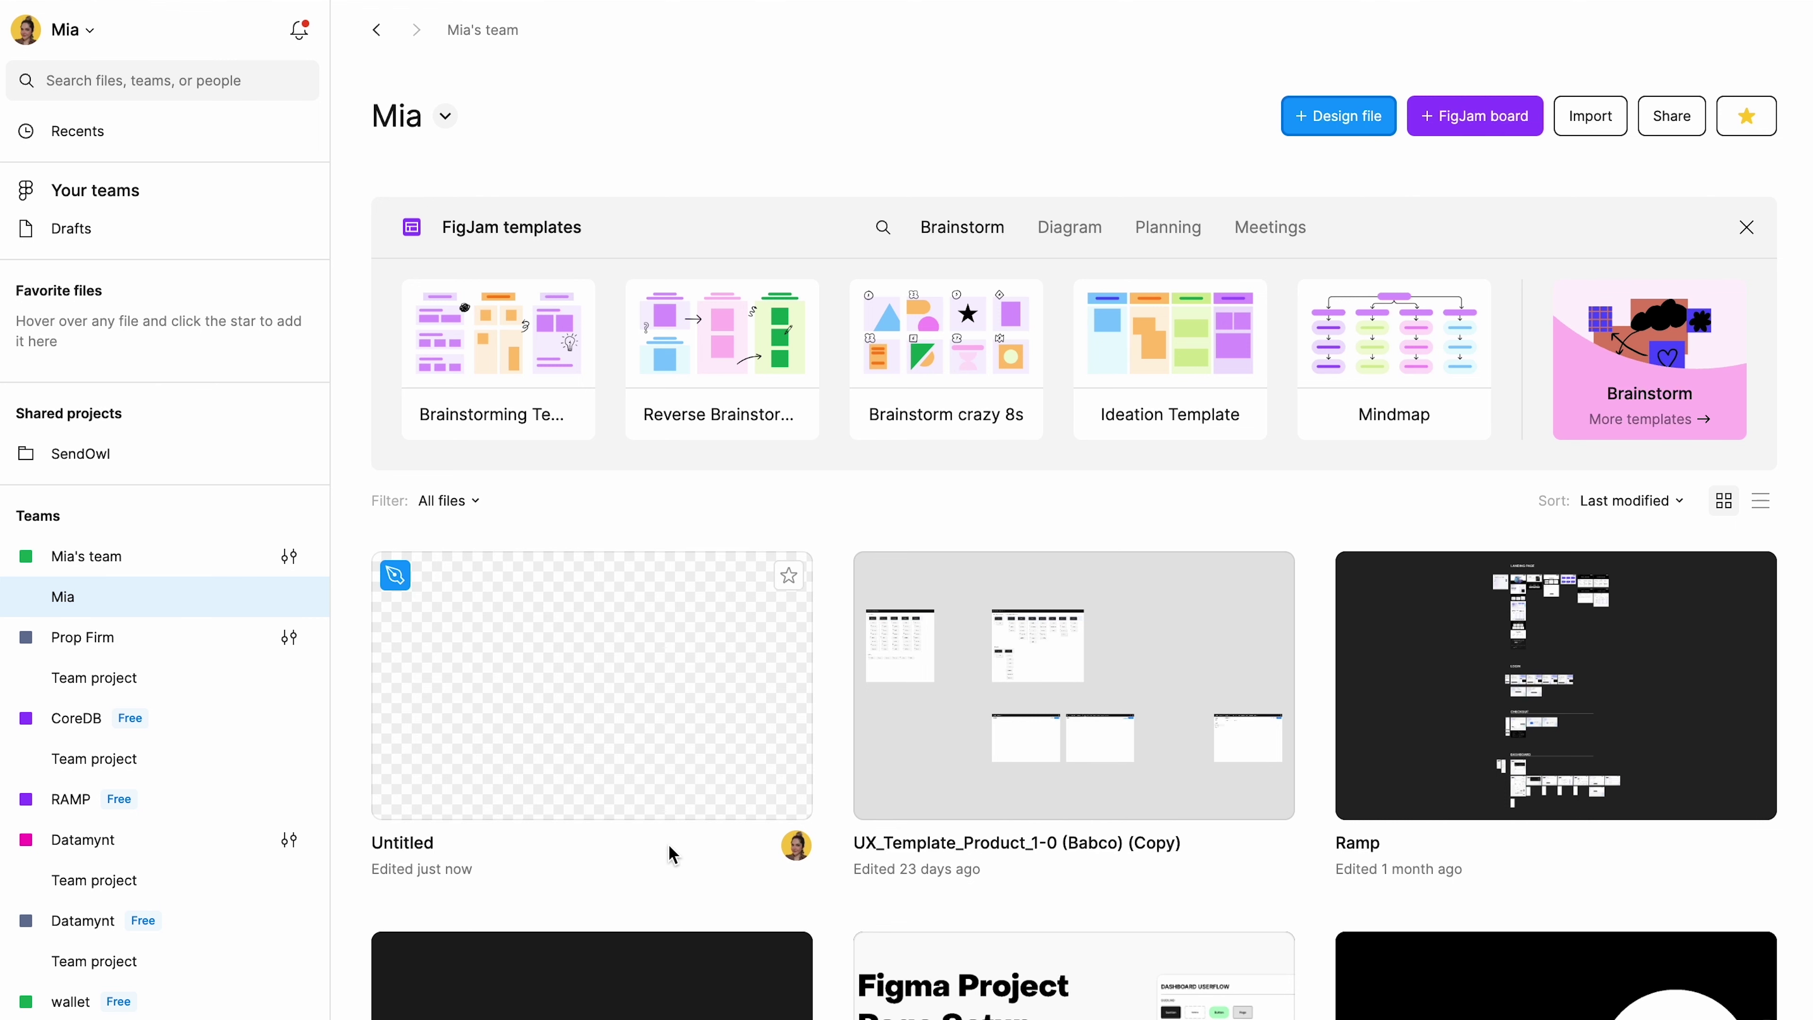
double_click(571, 699)
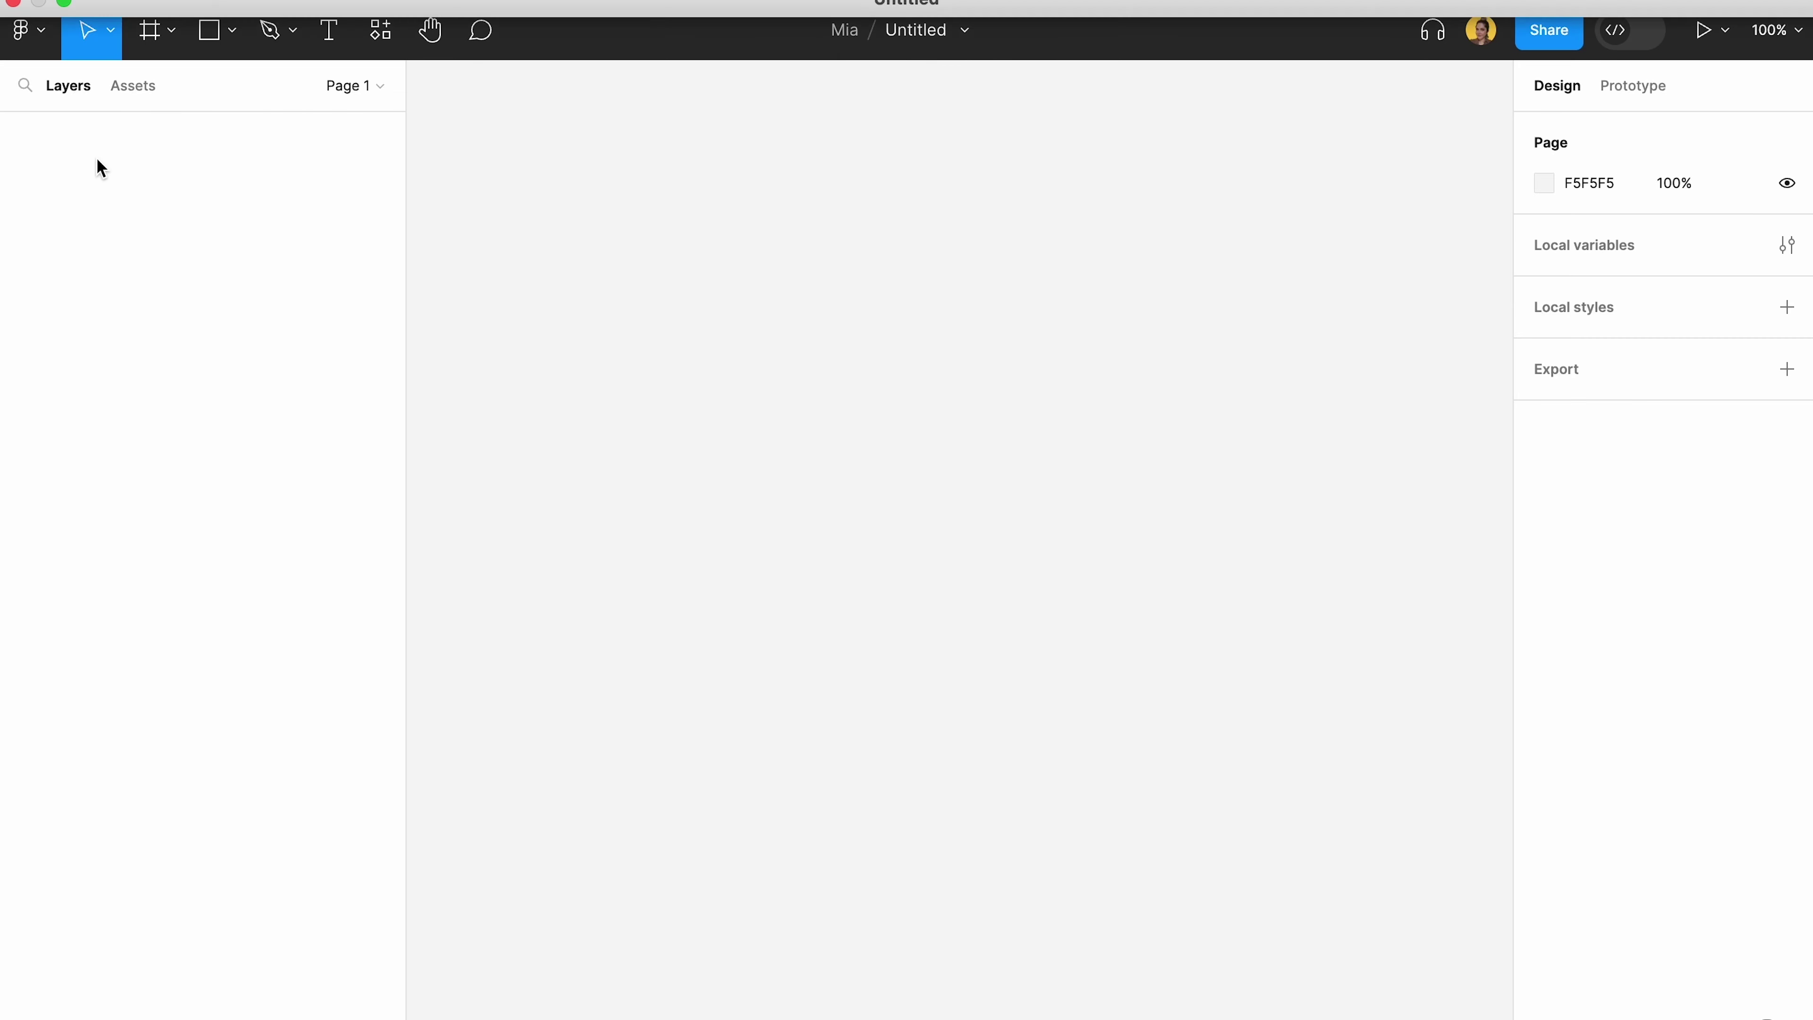
- Return to the recent files and browse the trending templates, plugins and UI kits in the Figma Community
left_click(150, 26)
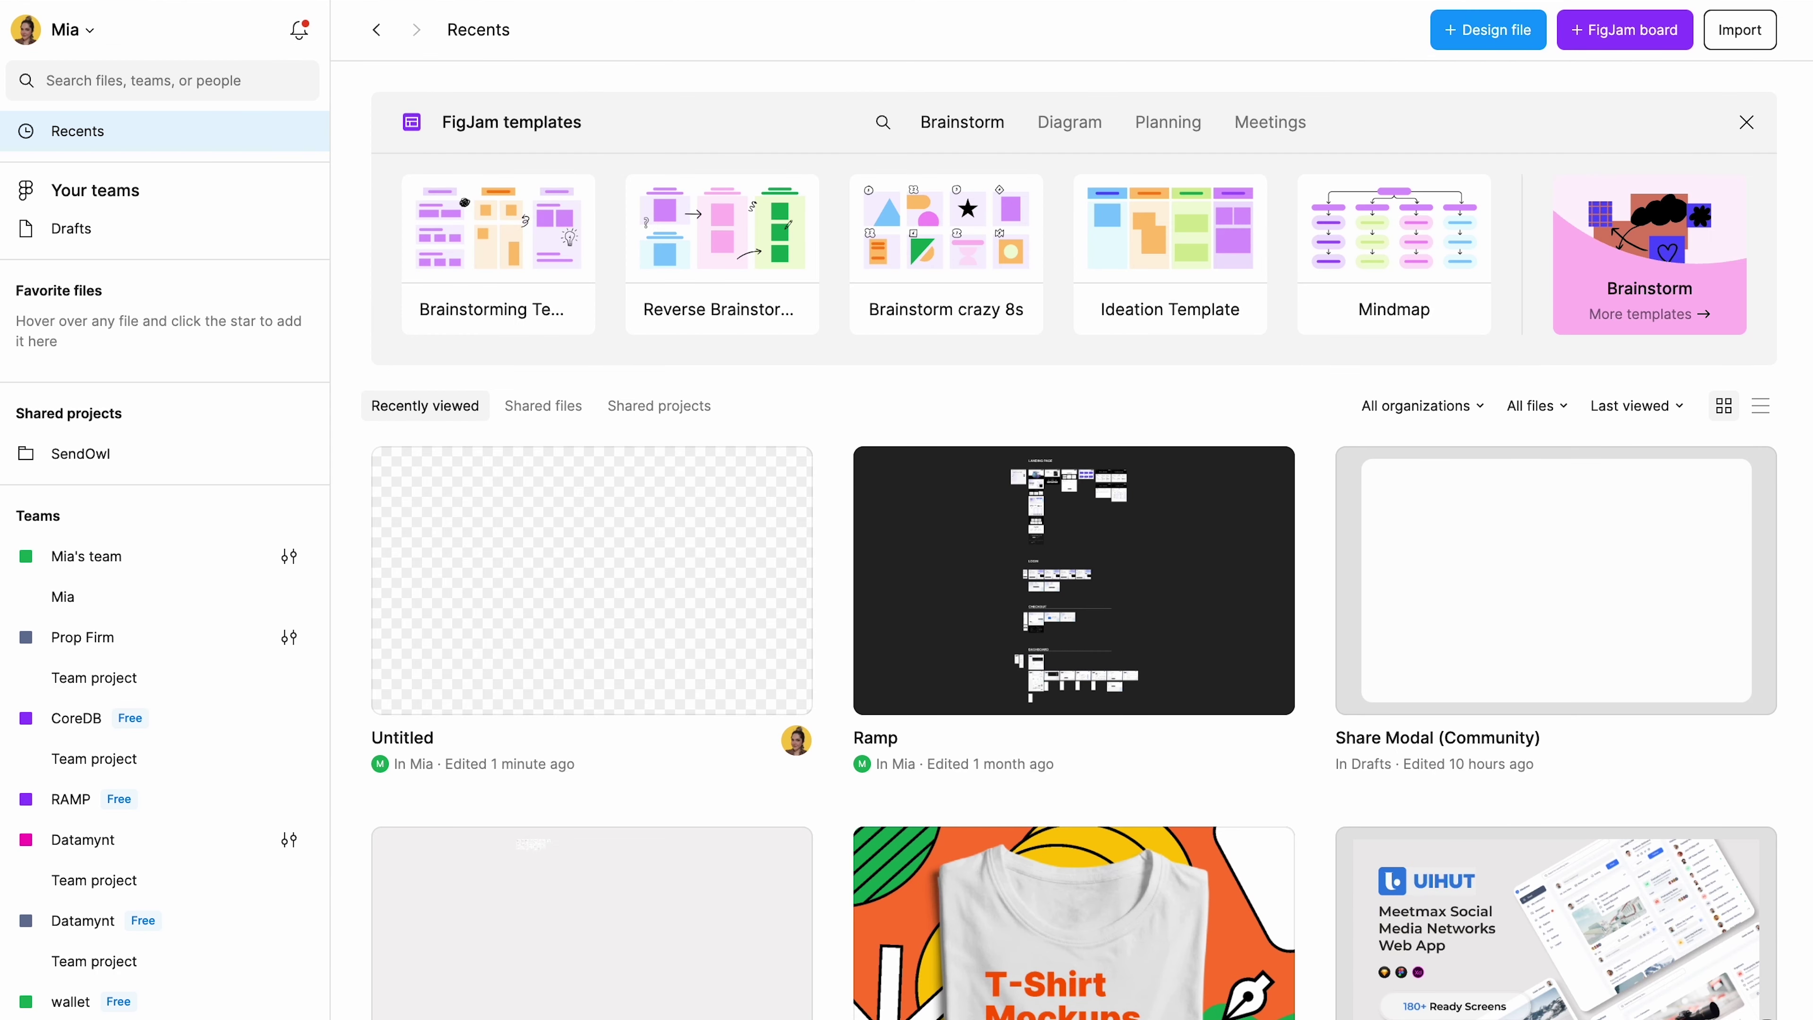
mouse_move(785, 1014)
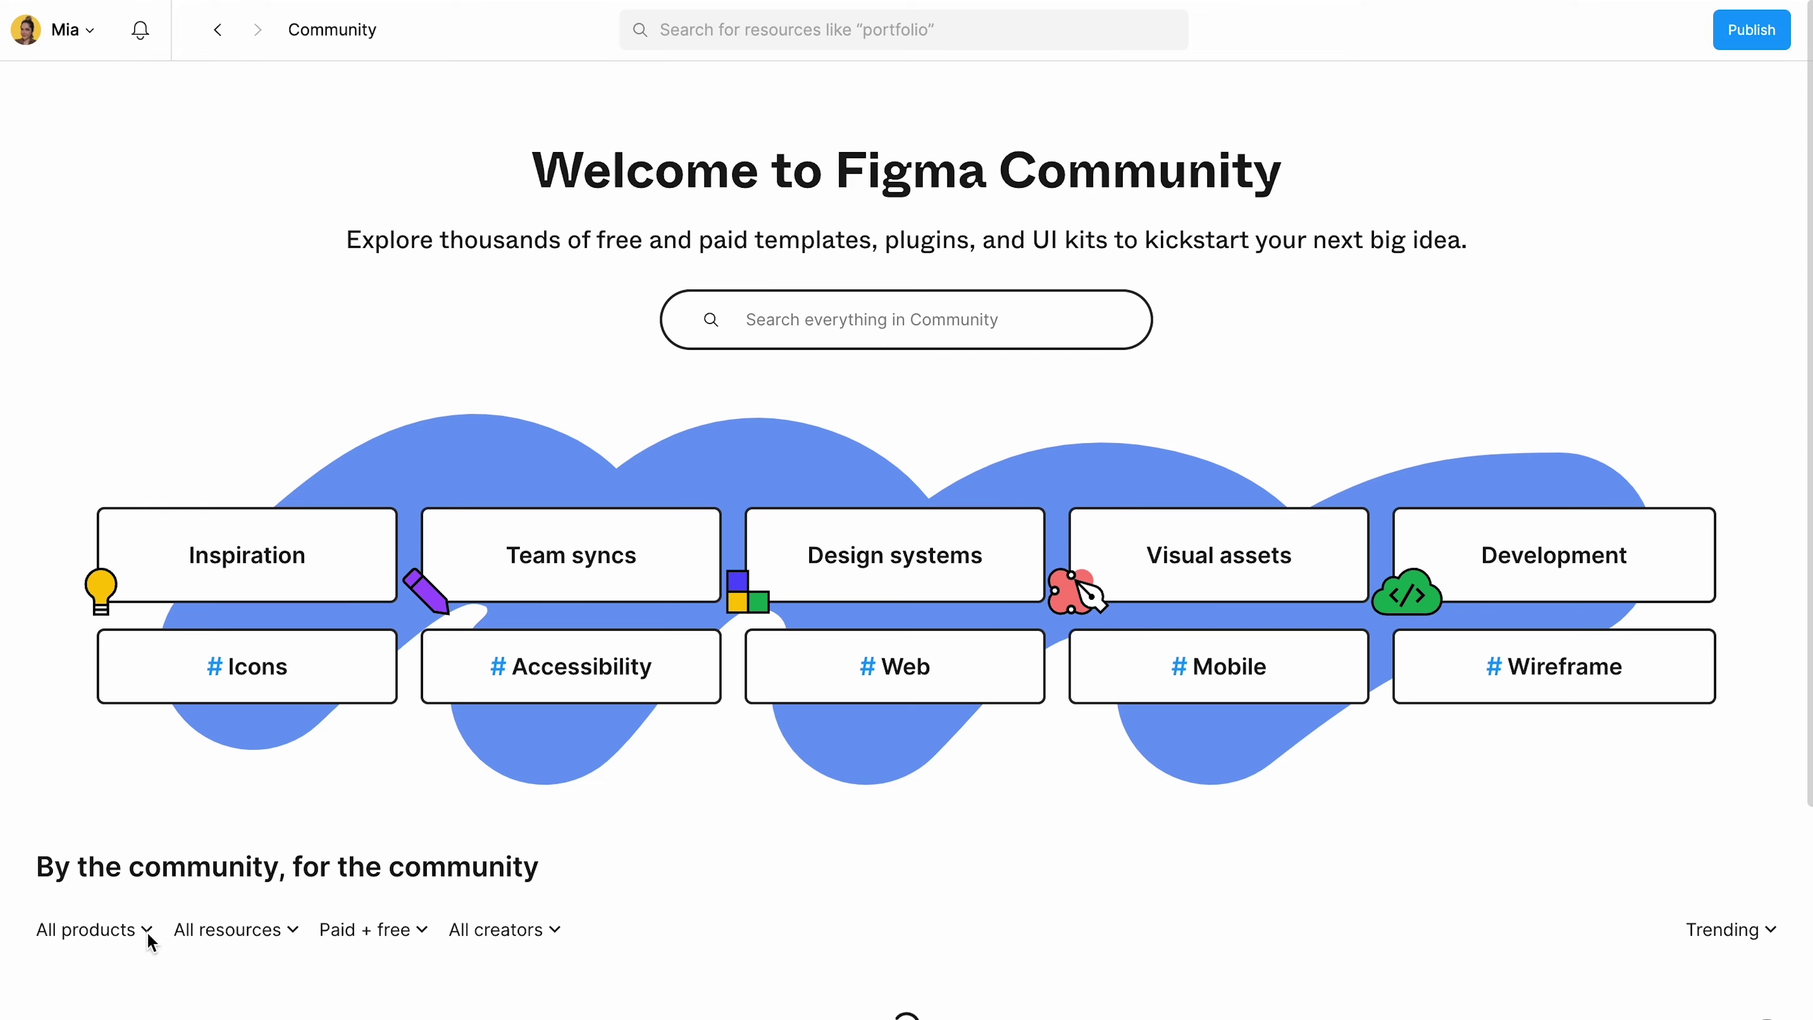
scroll(526, 850, "down", 2)
scroll(524, 844, "down", 15)
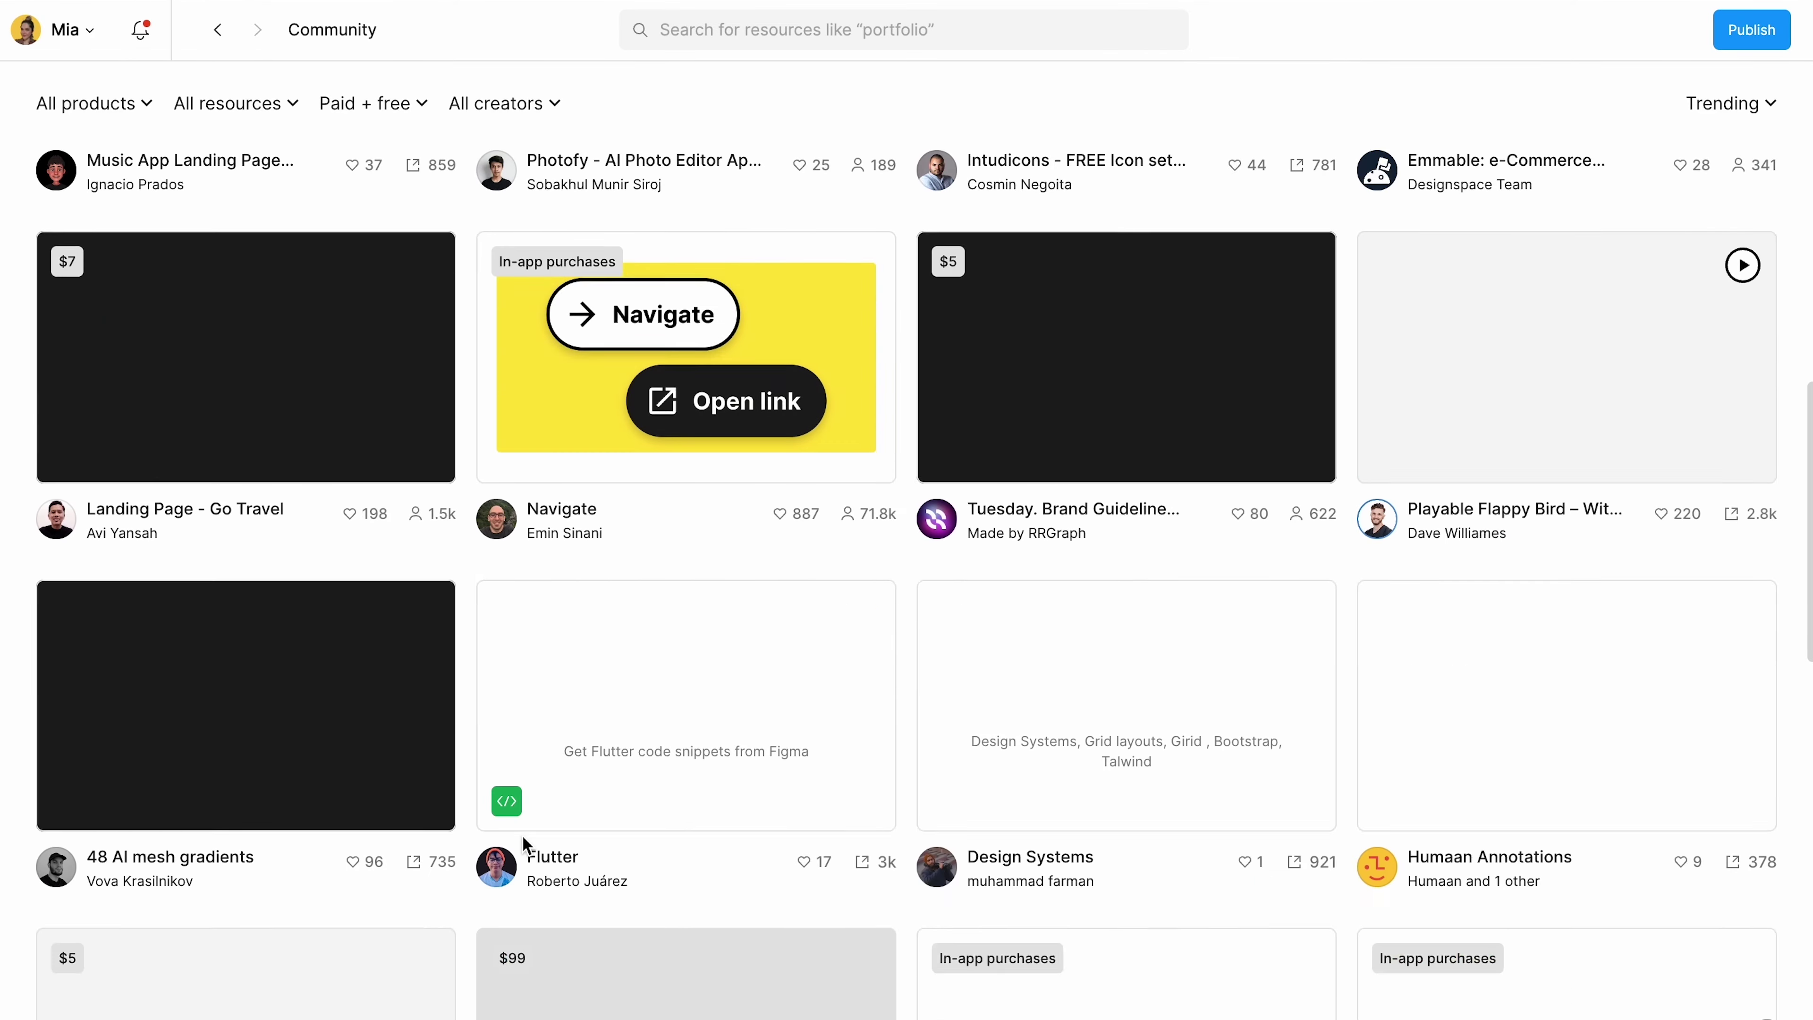
scroll(524, 845, "up", 4)
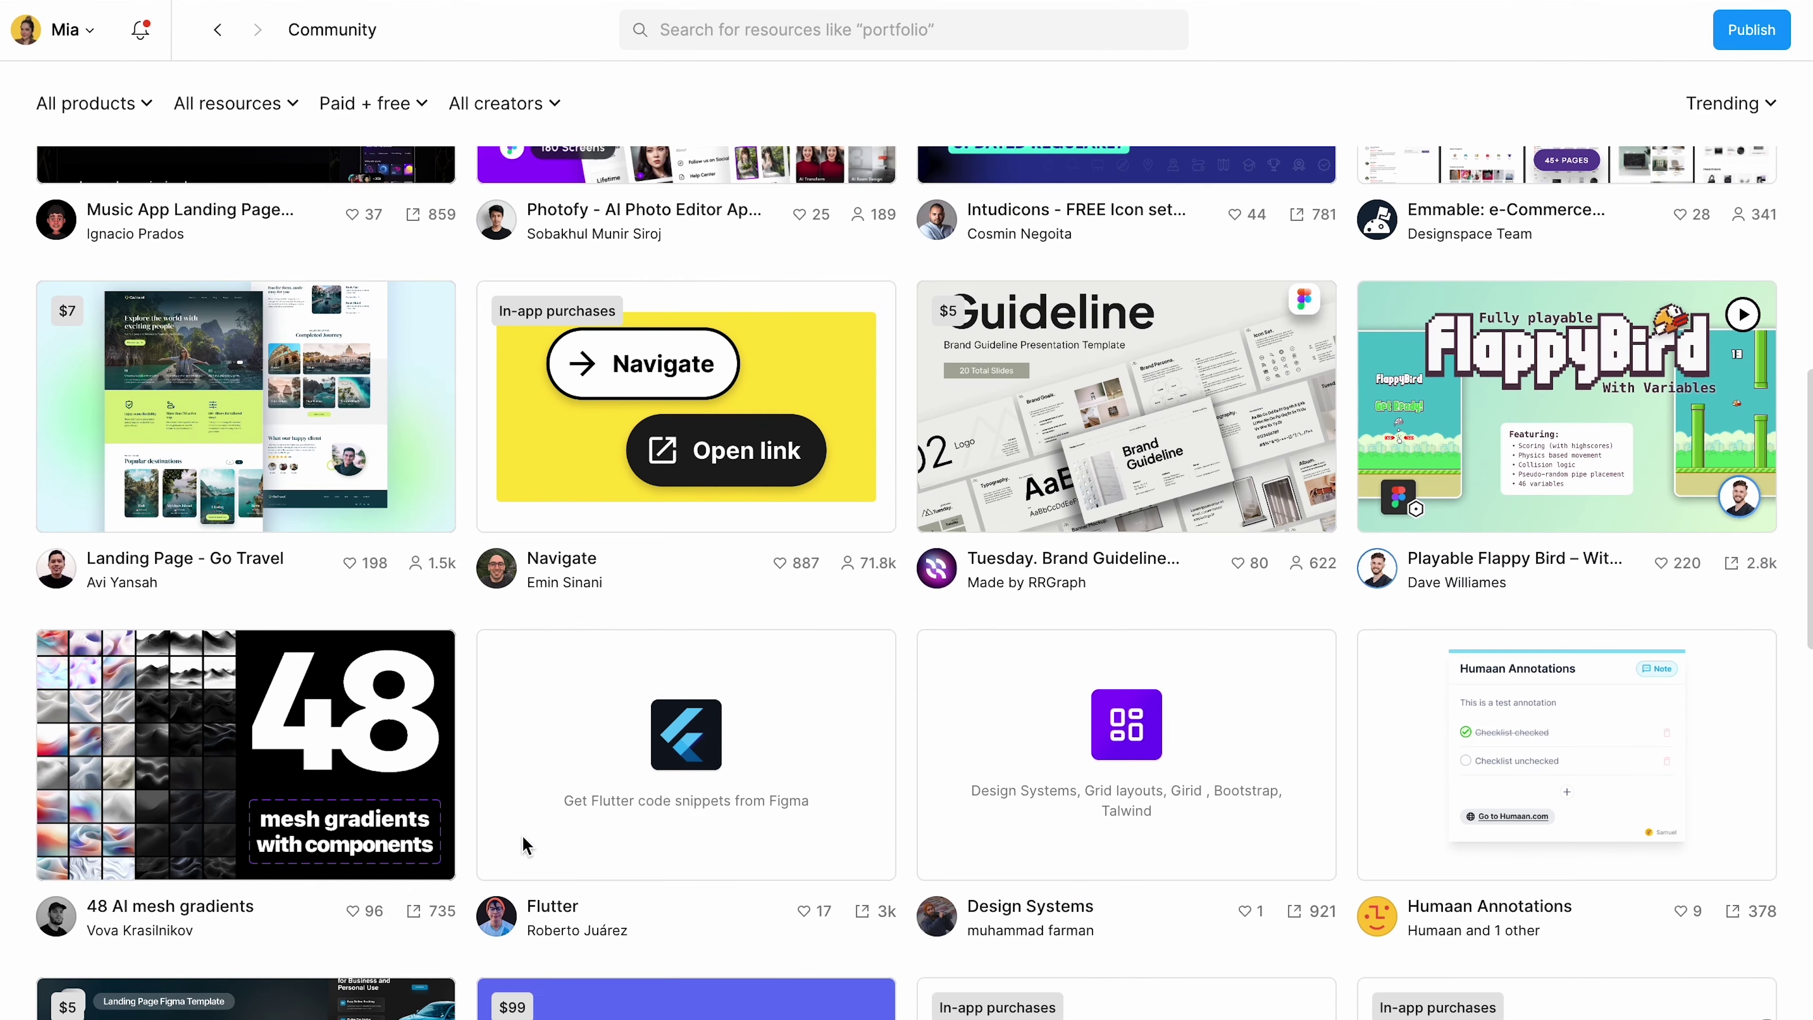
scroll(525, 844, "up", 2)
scroll(400, 493, "up", 3)
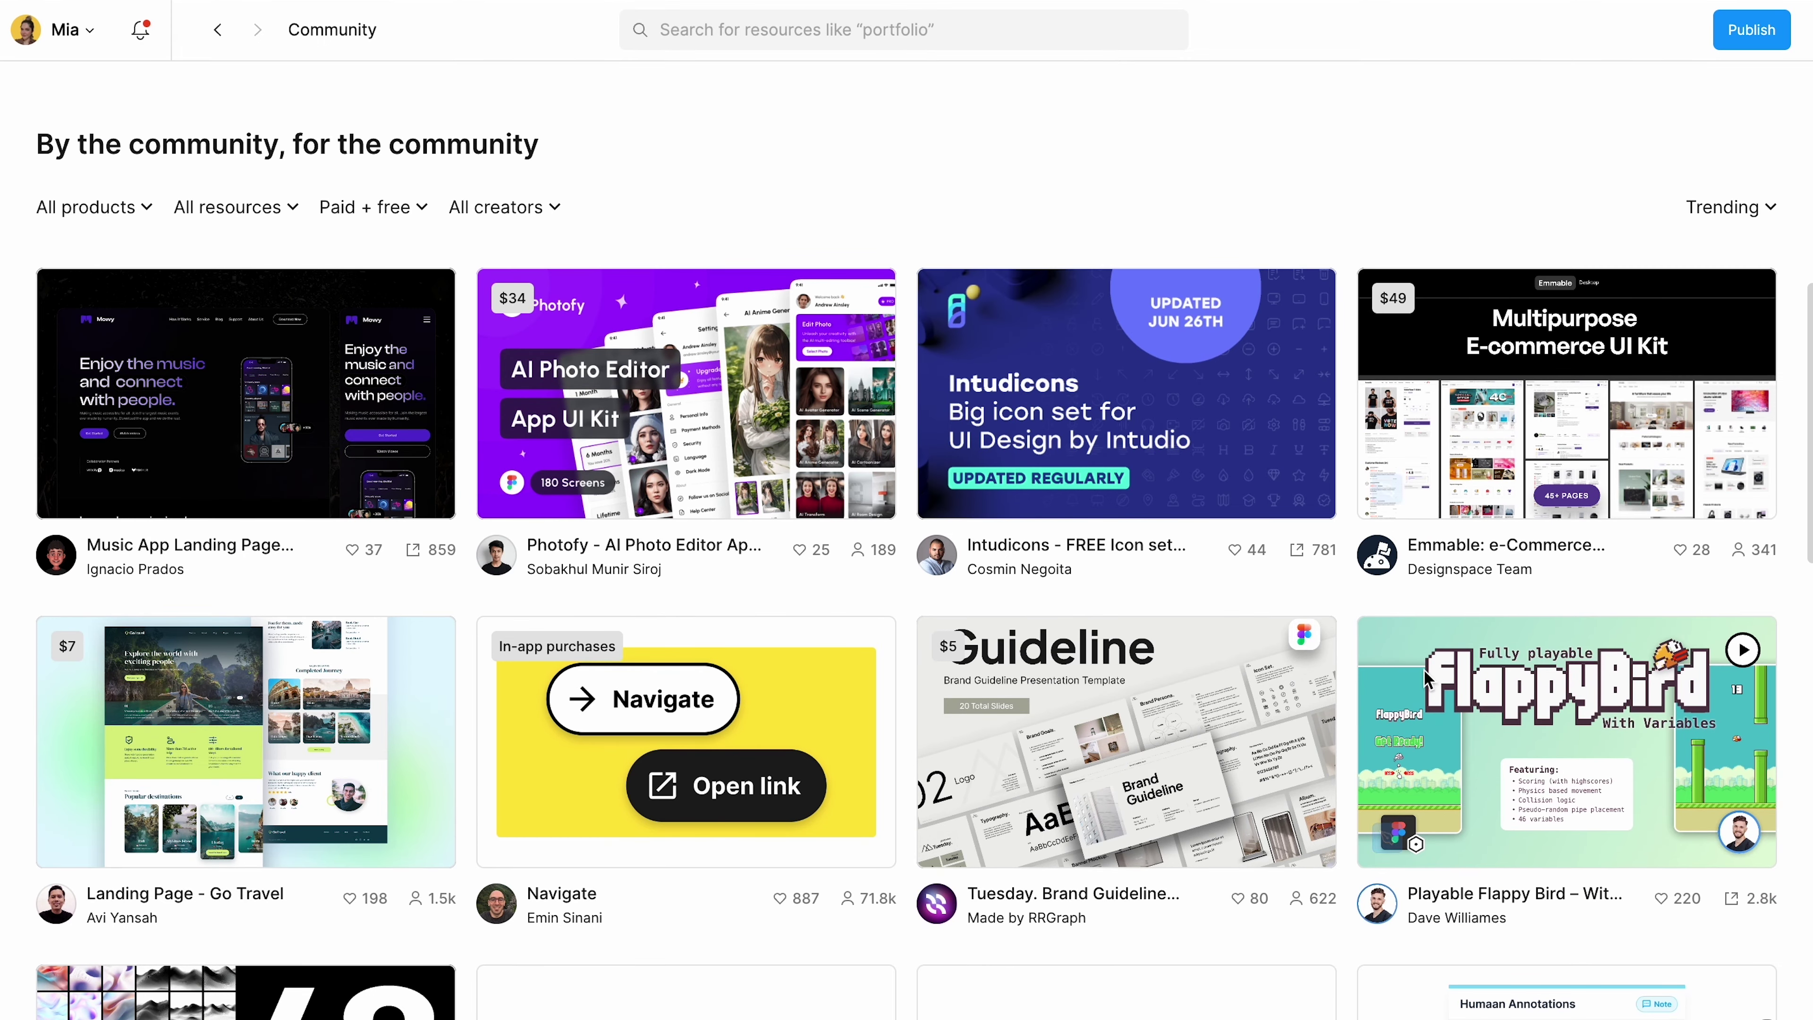
scroll(1429, 665, "down", 6)
scroll(1430, 665, "down", 10)
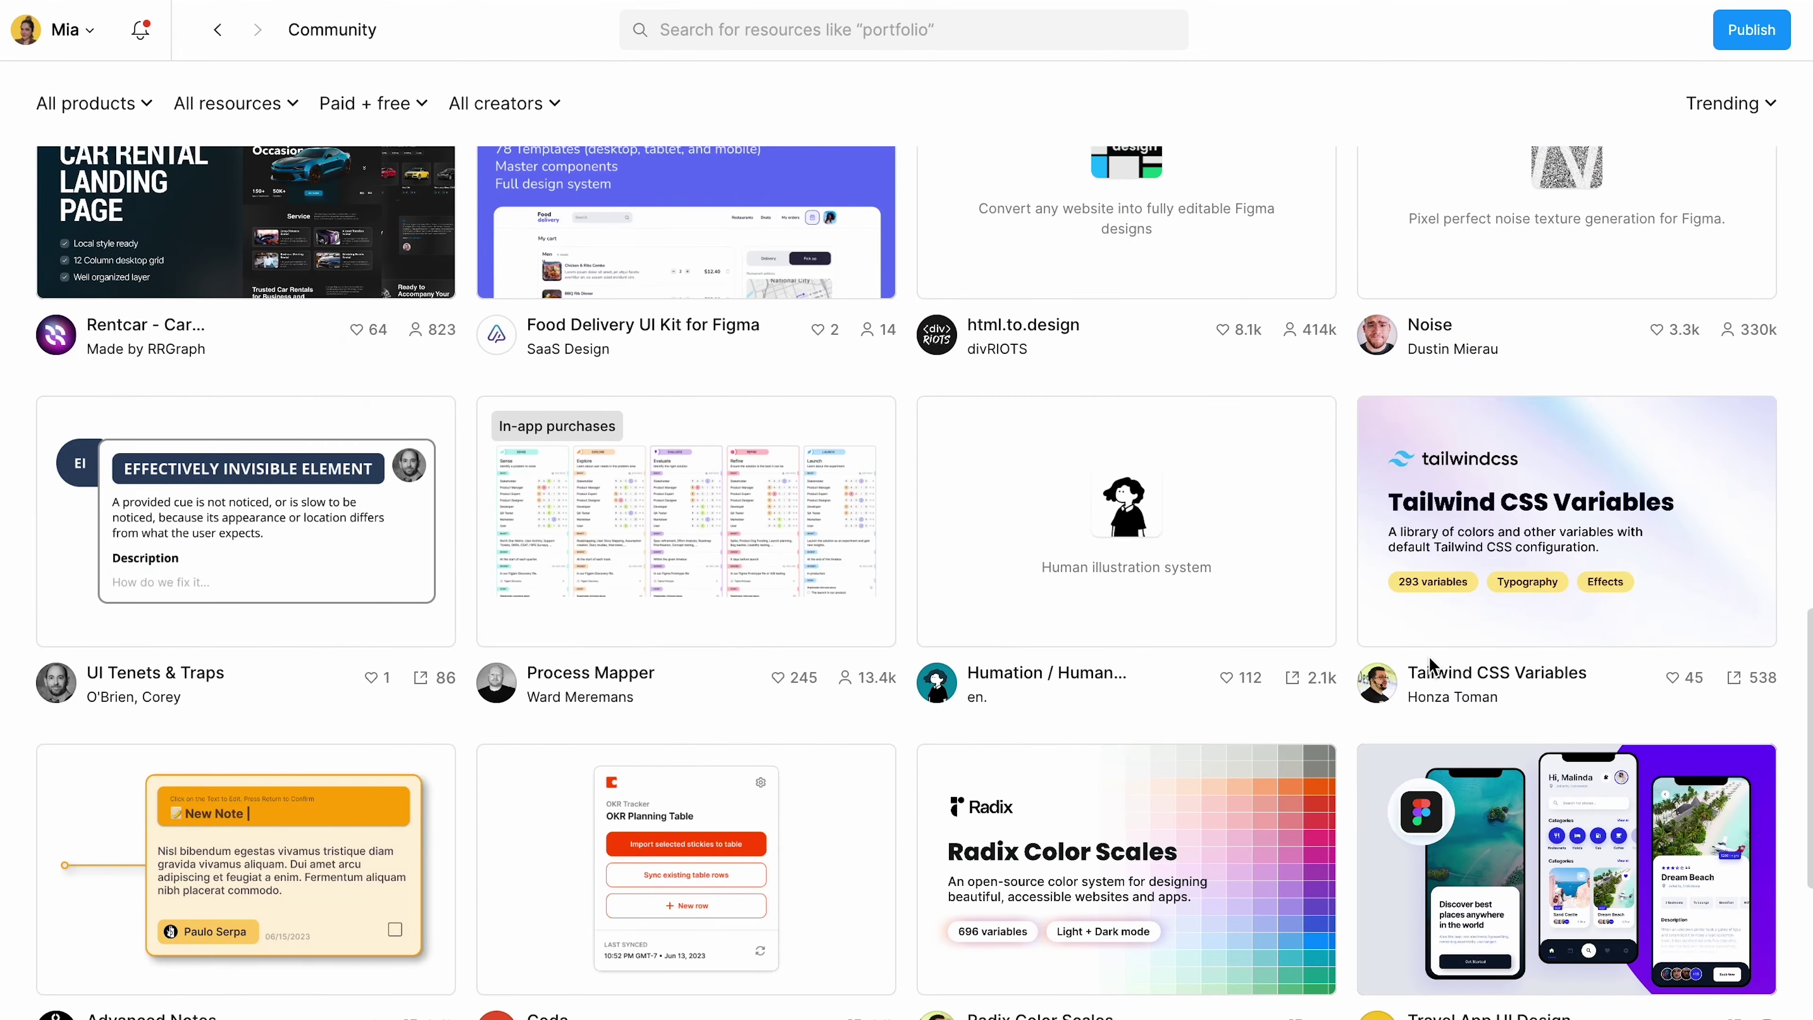
scroll(1429, 665, "down", 6)
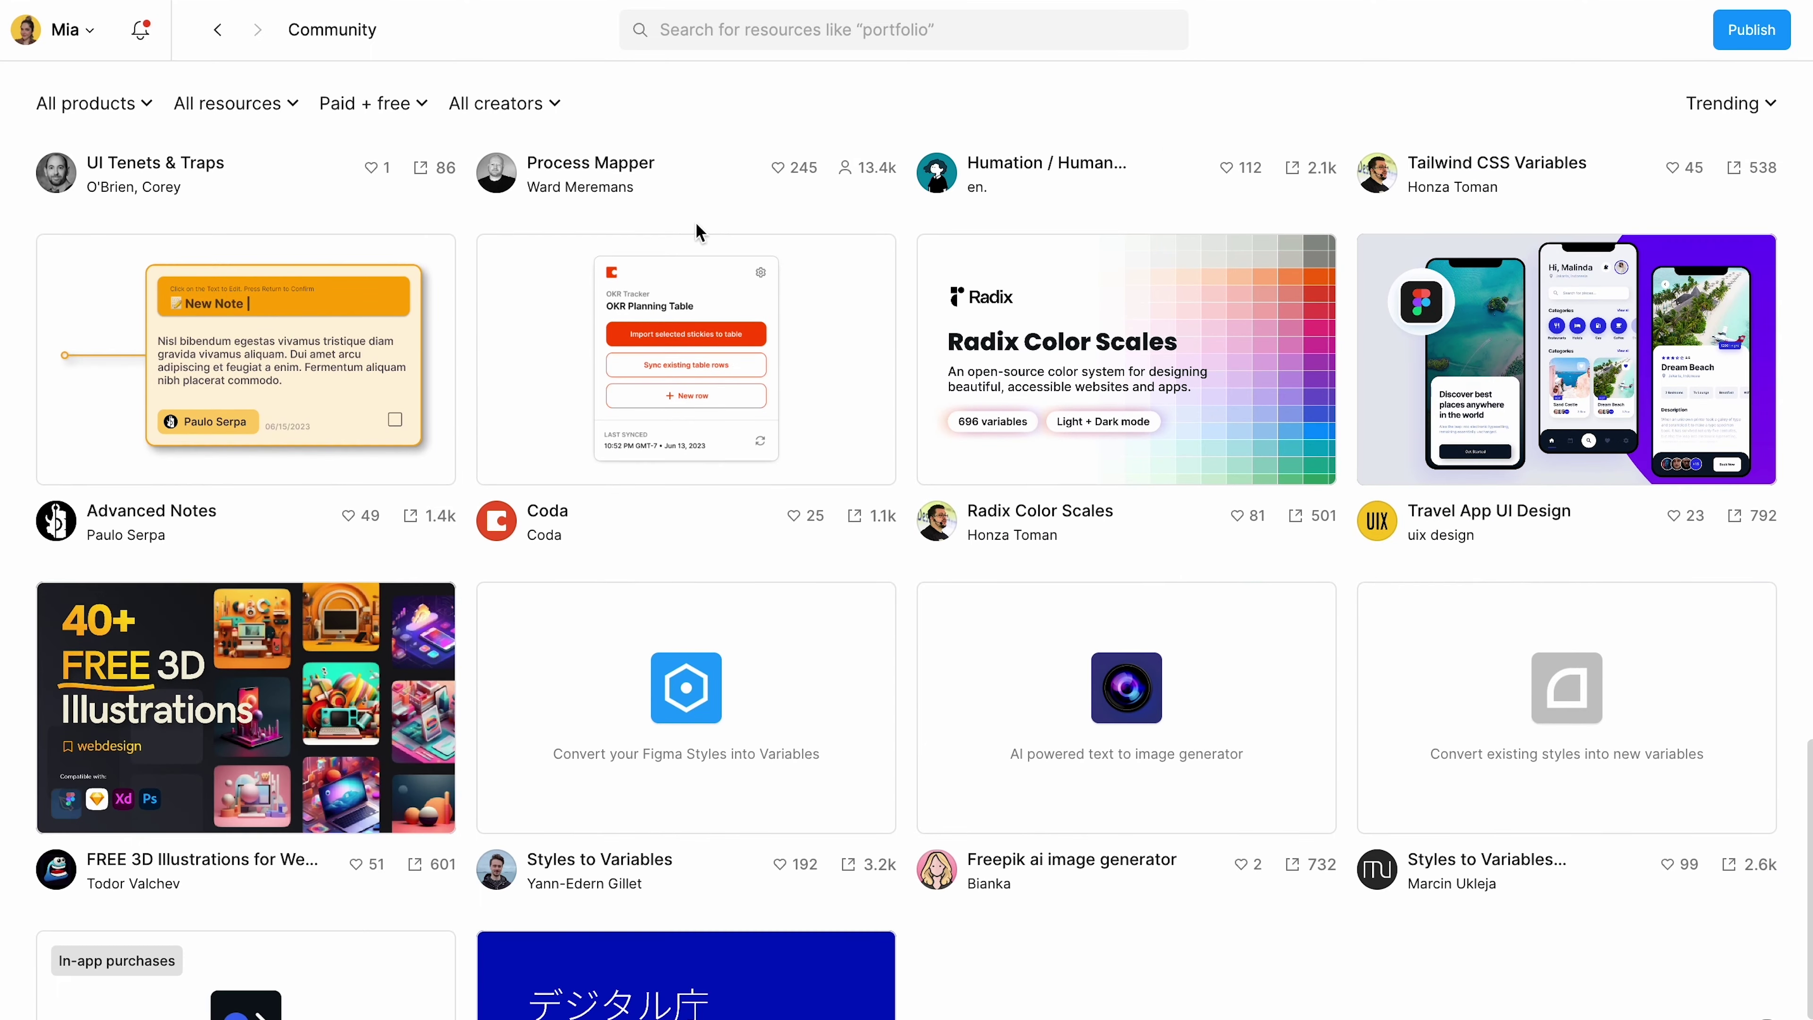
scroll(480, 808, "up", 20)
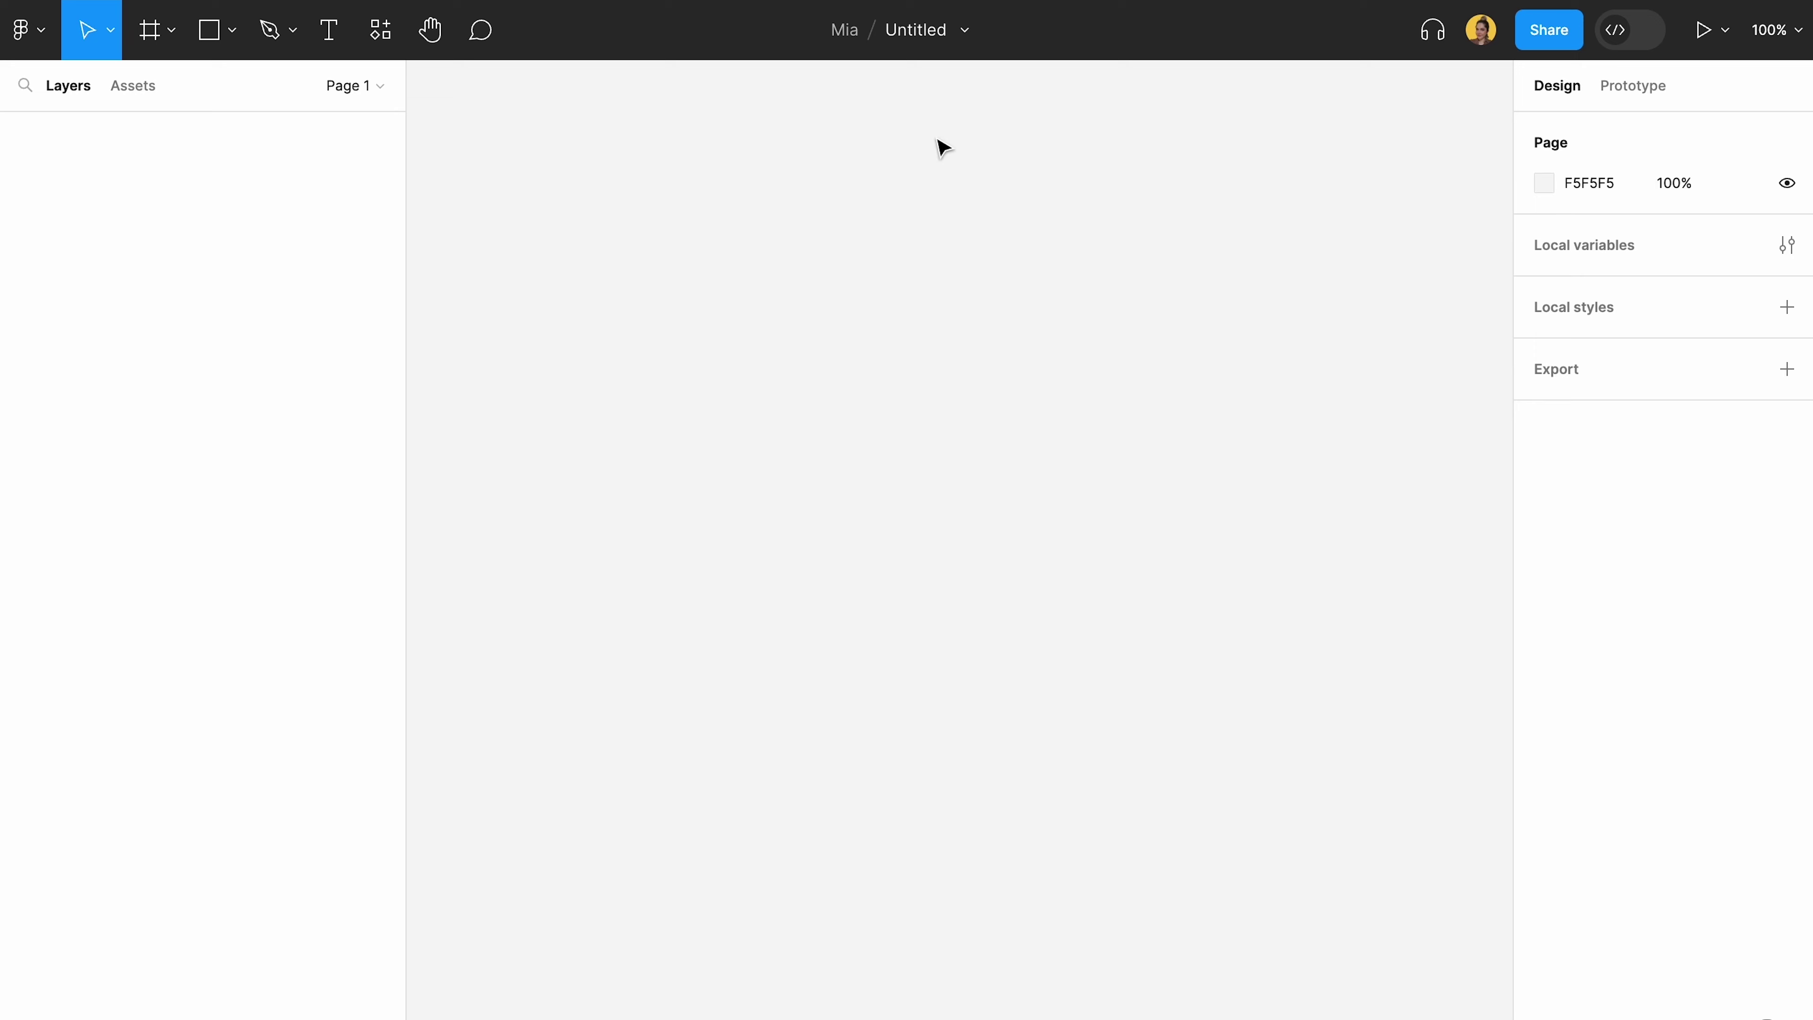
- Rename the untitled design file as Youtube
left_click(900, 32)
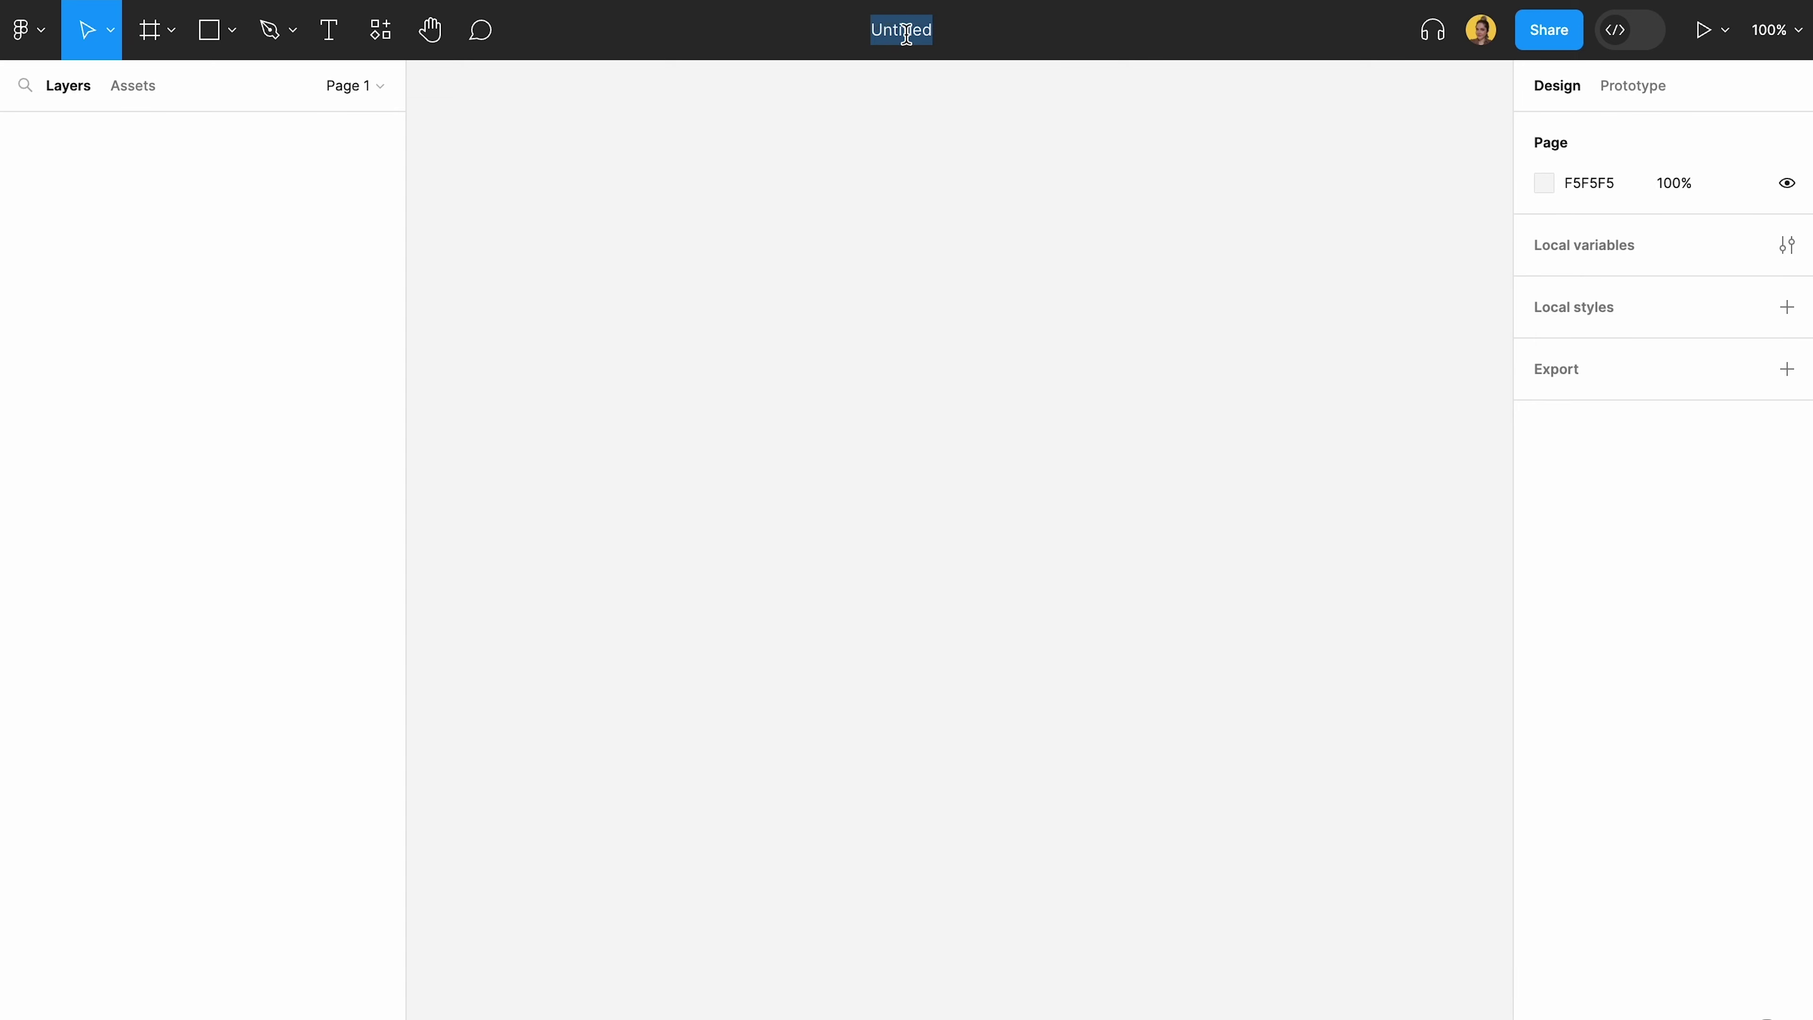
type("Youtube")
key("Return")
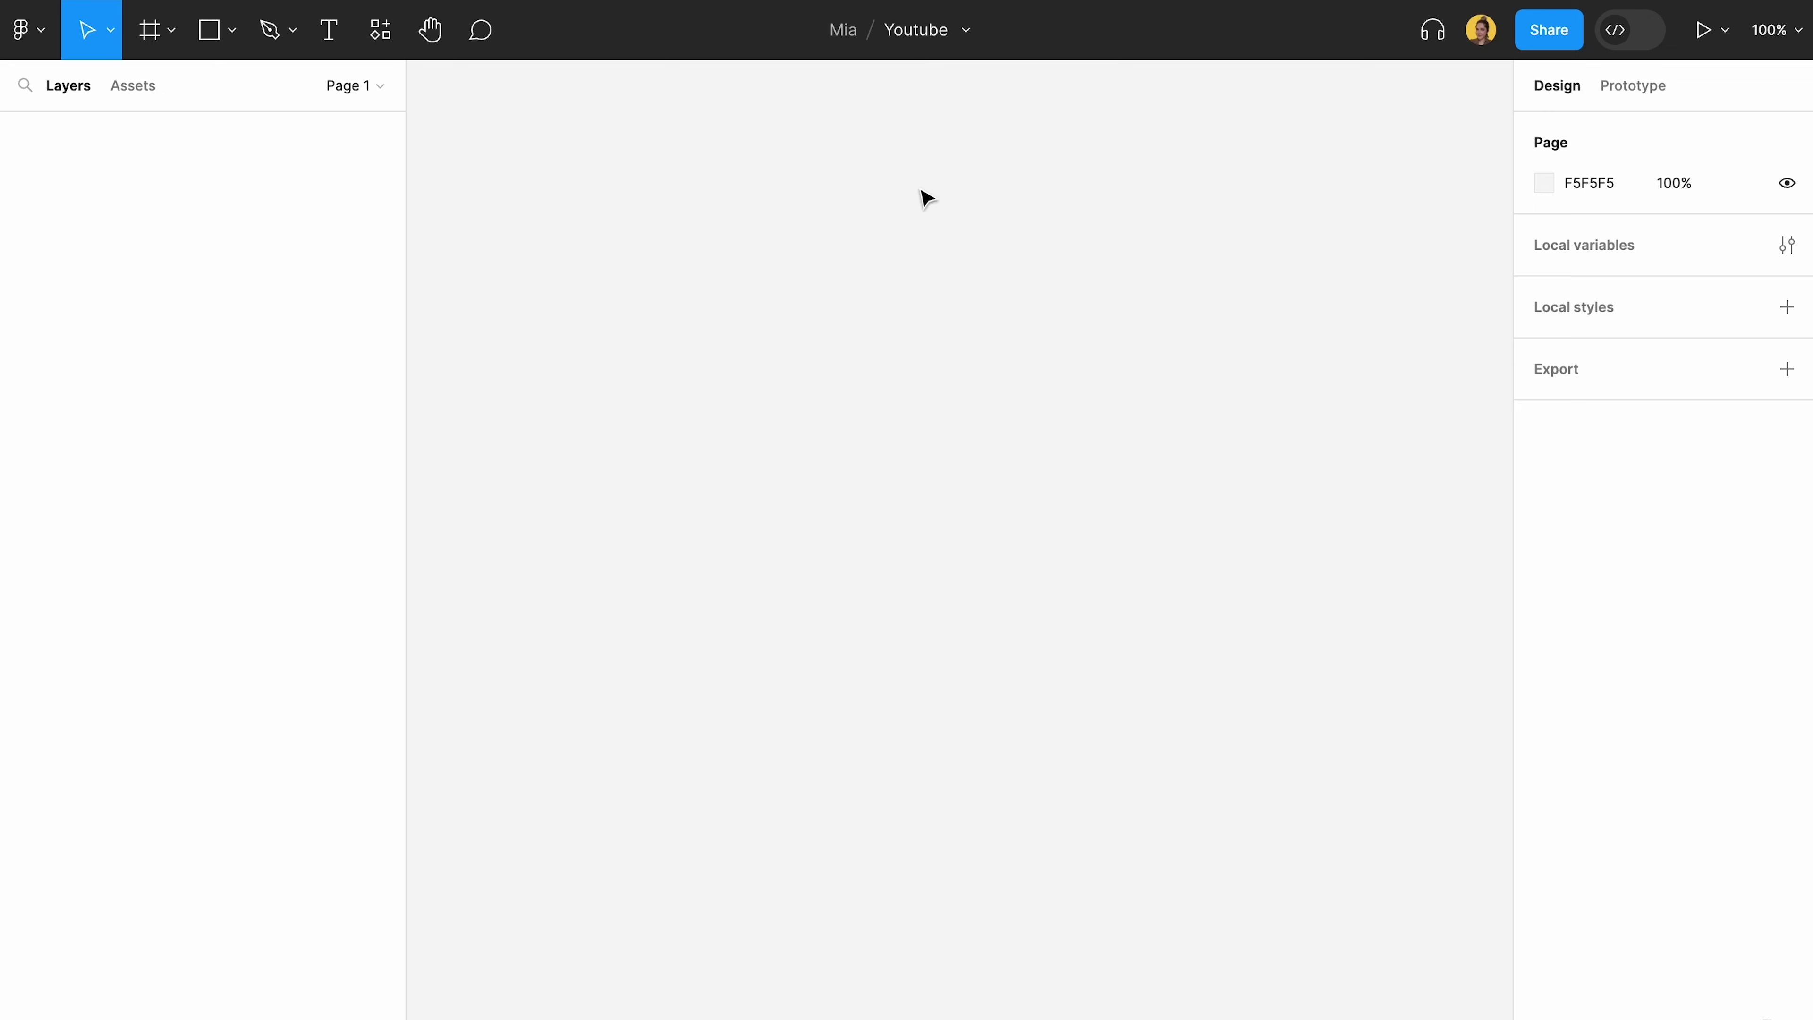
- Examine the file's assets and available libraries, and return to the layer list
left_click_drag(870, 514, 1160, 418)
left_click(115, 107)
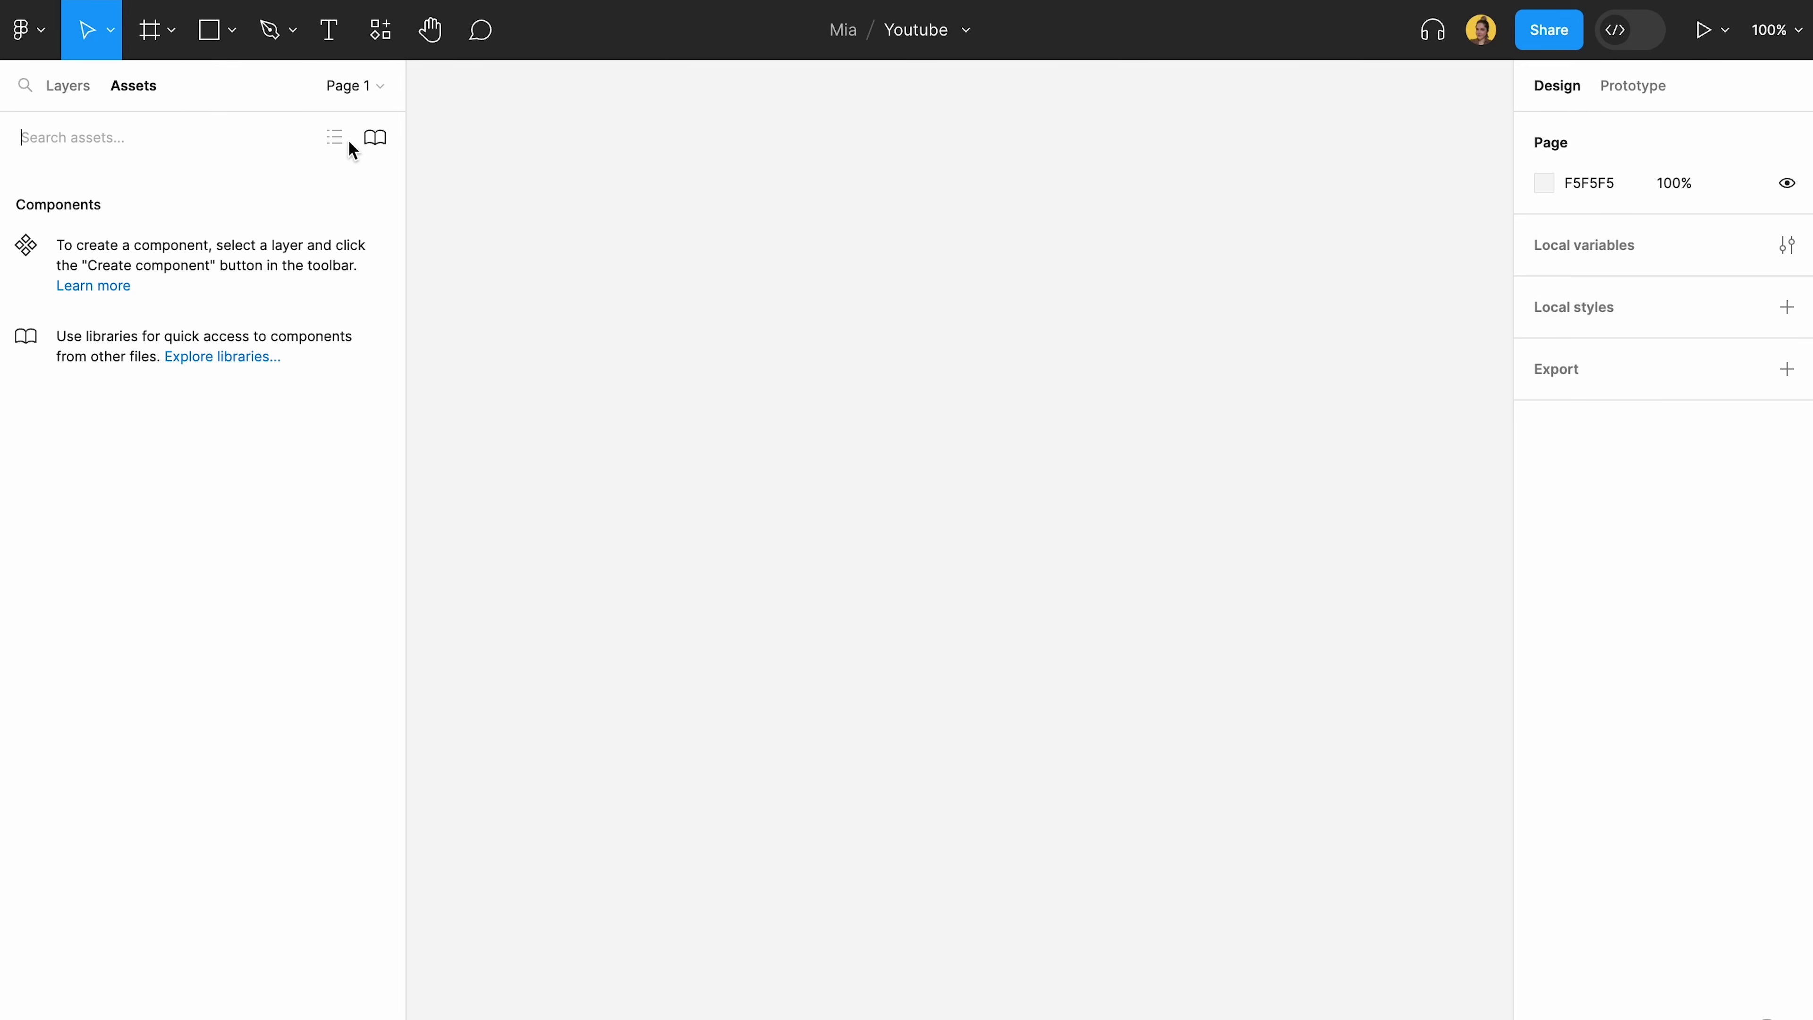
left_click(367, 138)
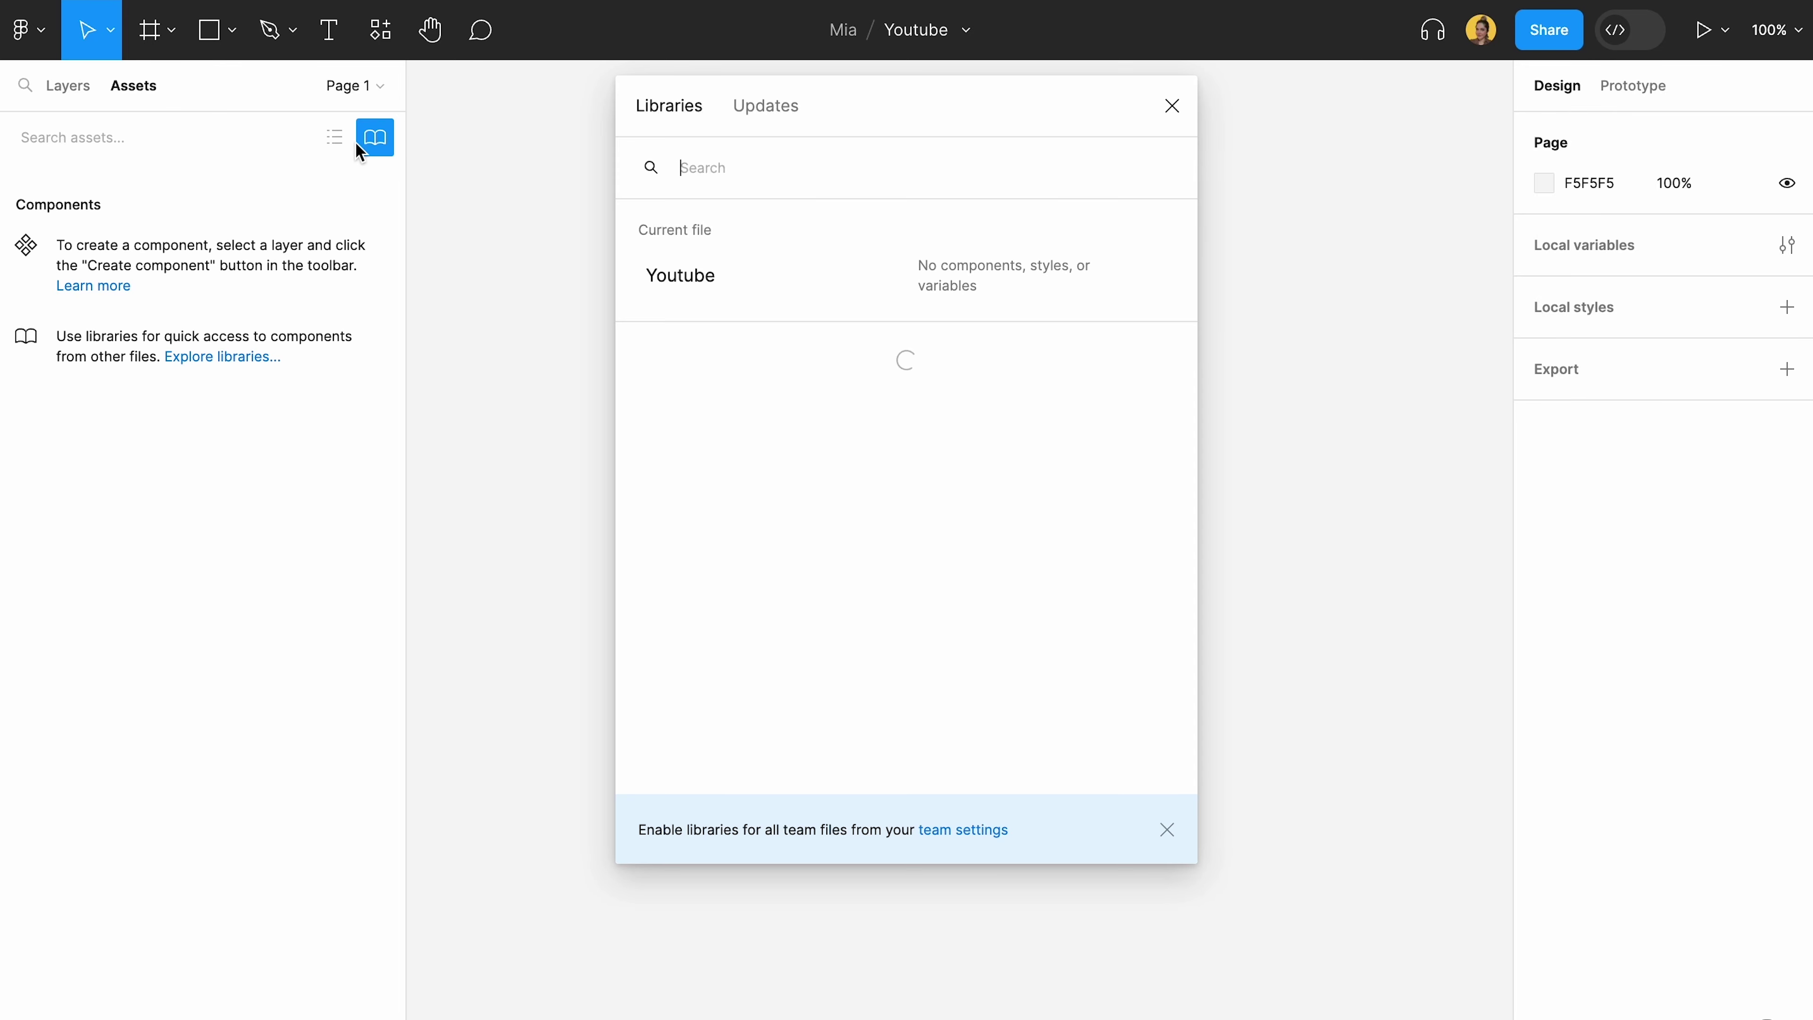
left_click(1171, 107)
left_click(65, 87)
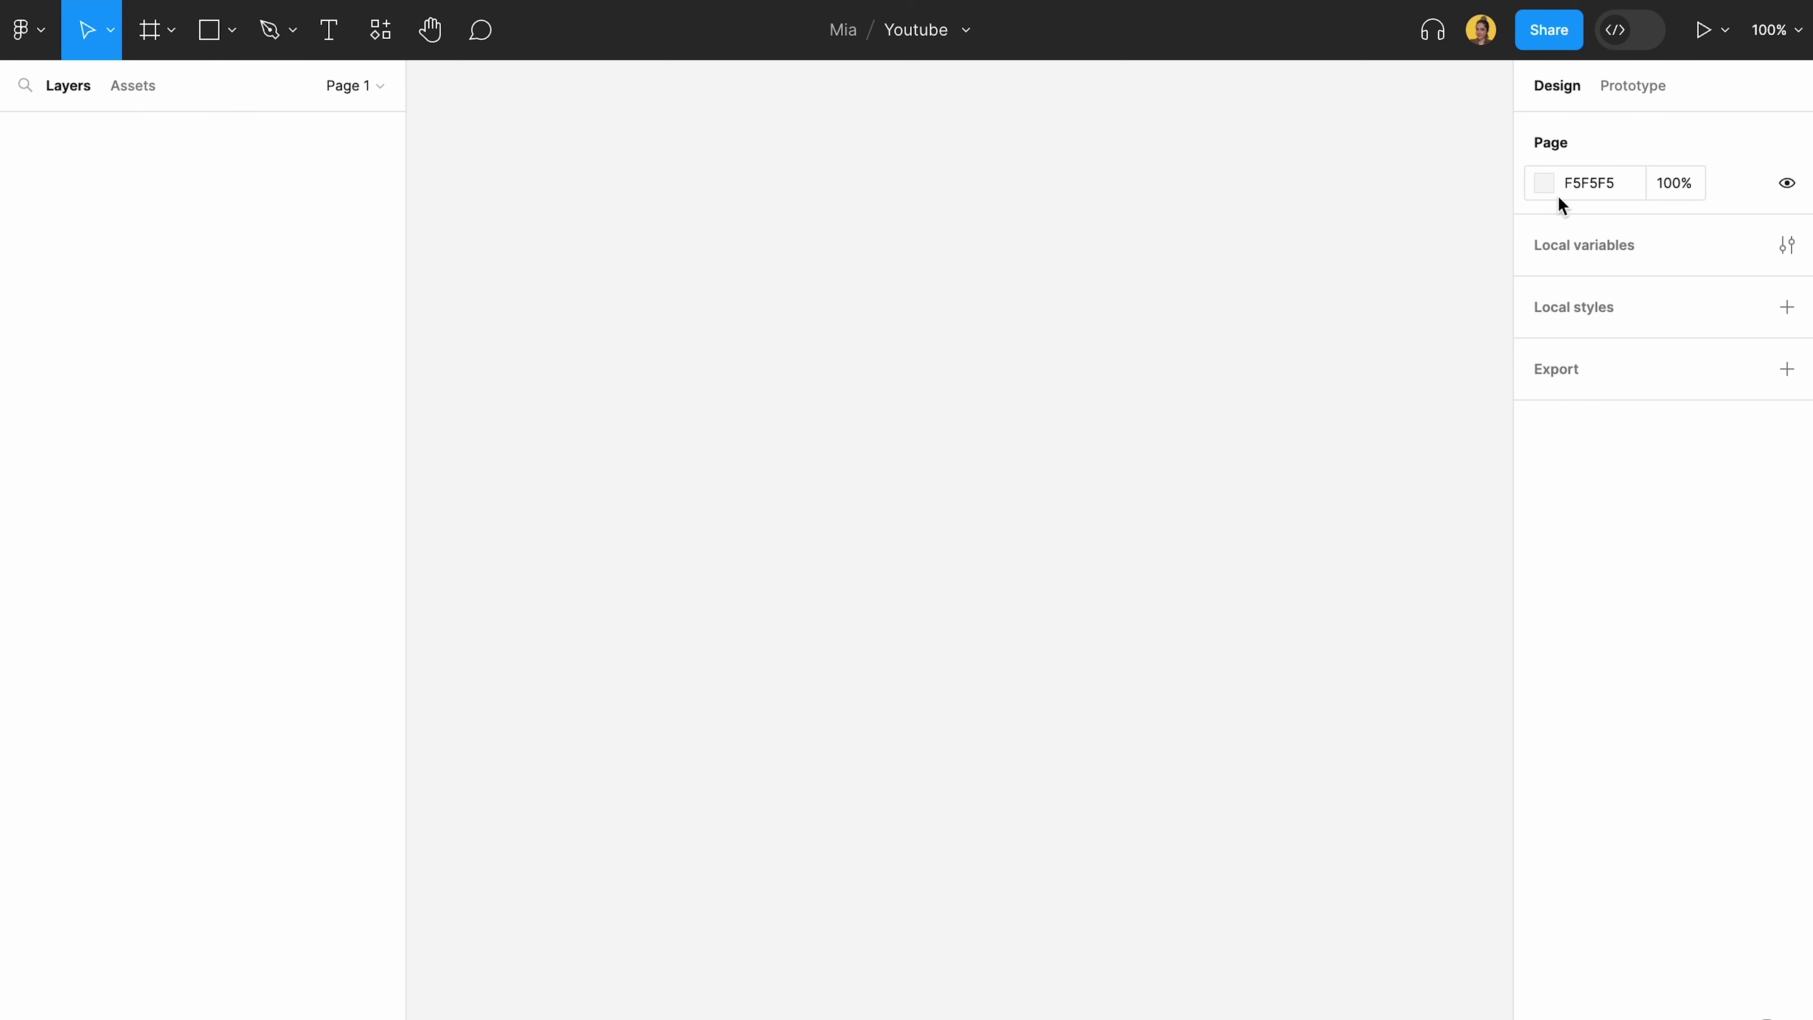
- Set the page background color to FFFFFF and check the local variables introduction
left_click(1543, 184)
left_click_drag(1348, 274, 1055, 182)
left_click(1043, 191)
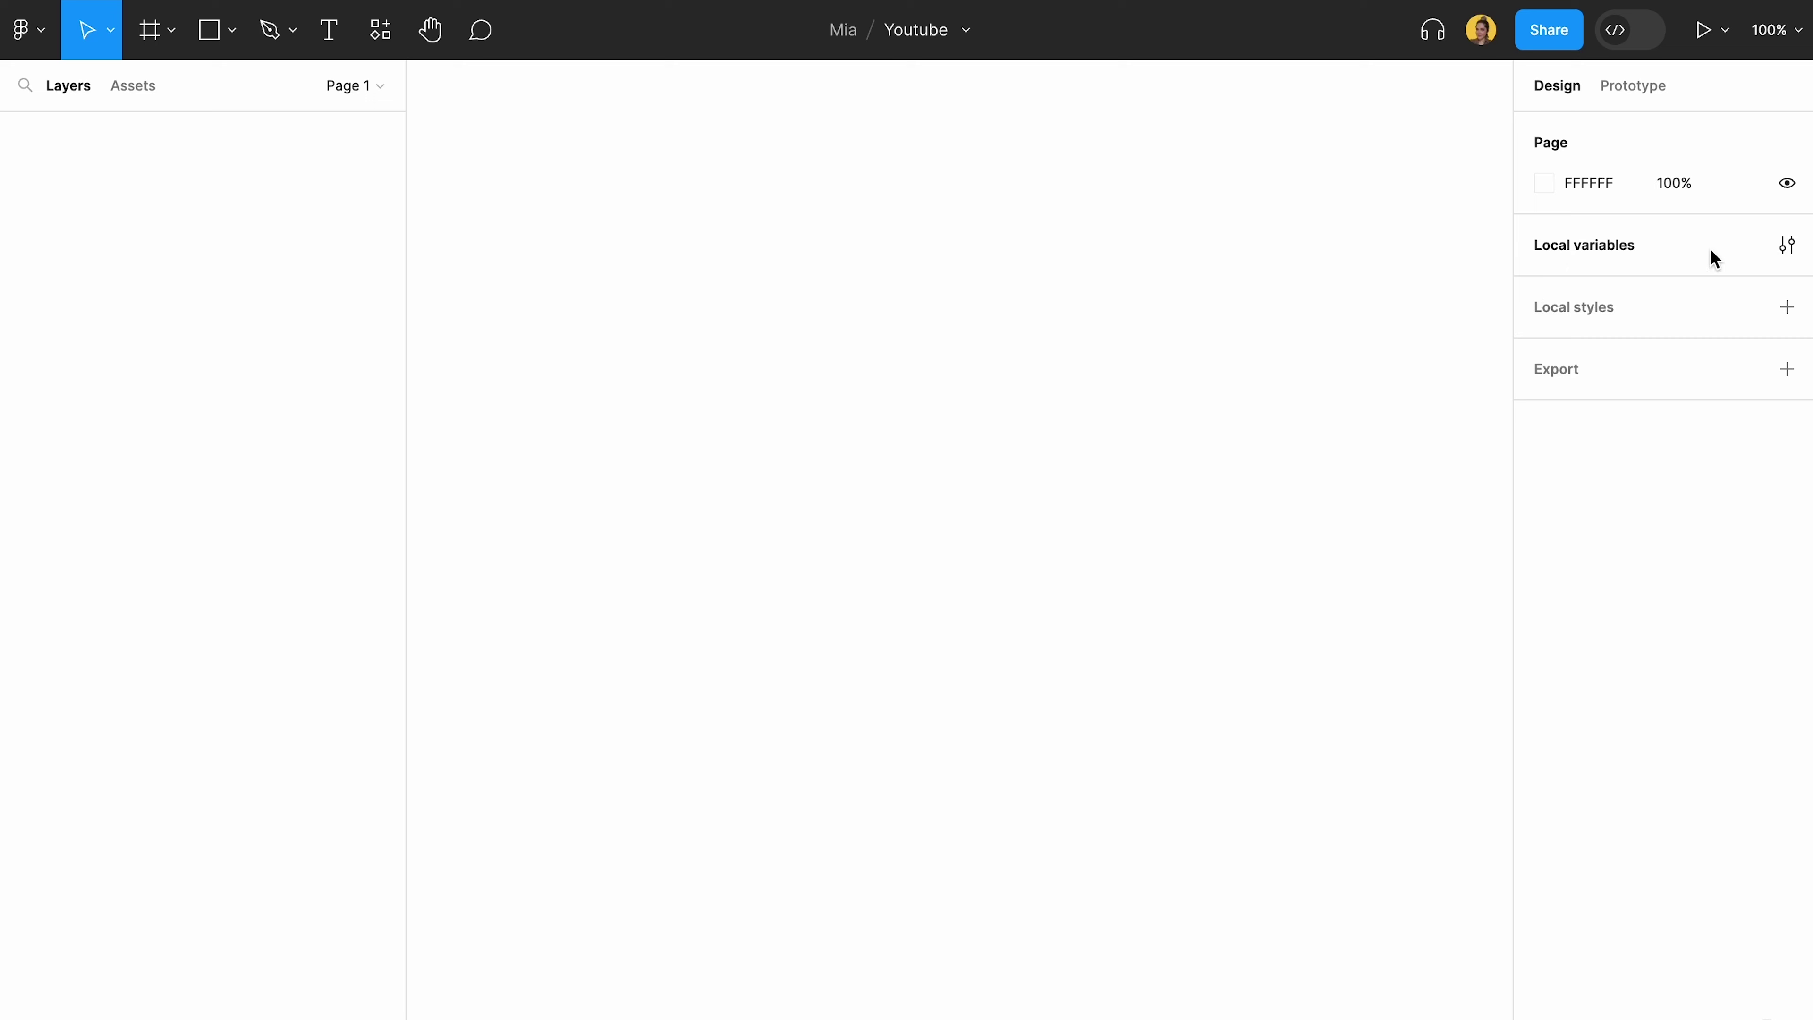
left_click(1790, 254)
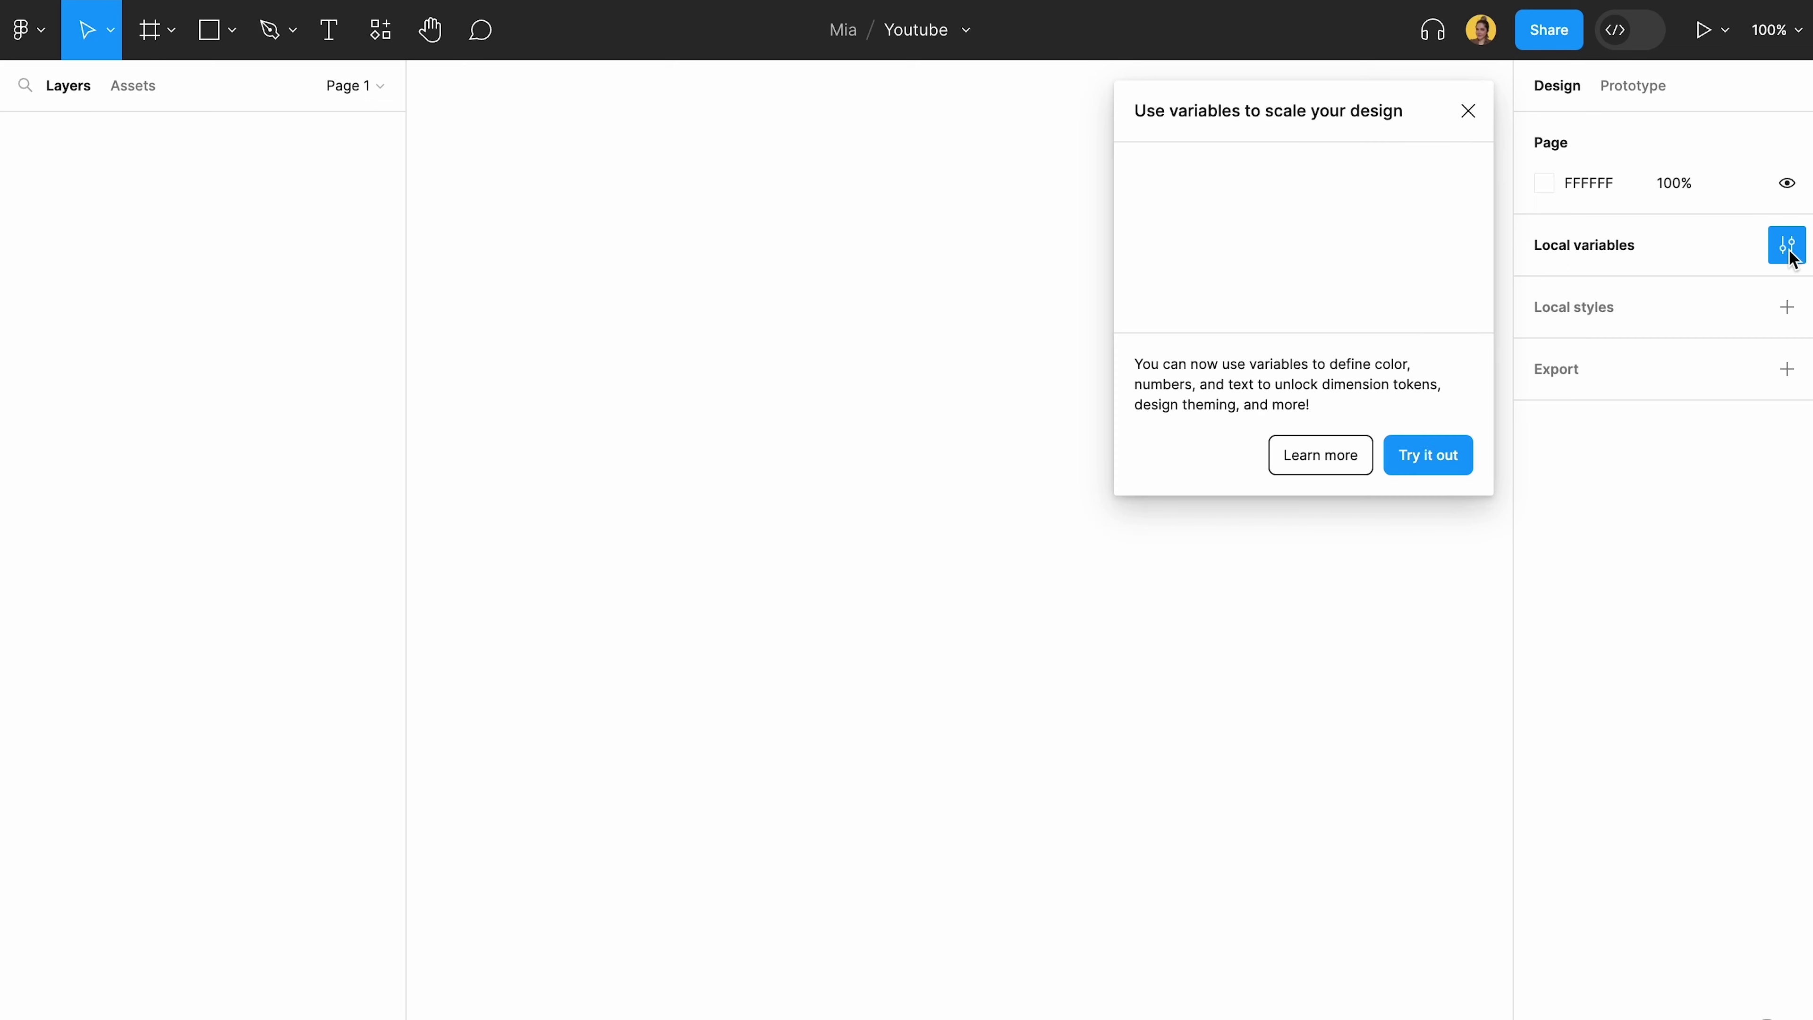
left_click(1468, 110)
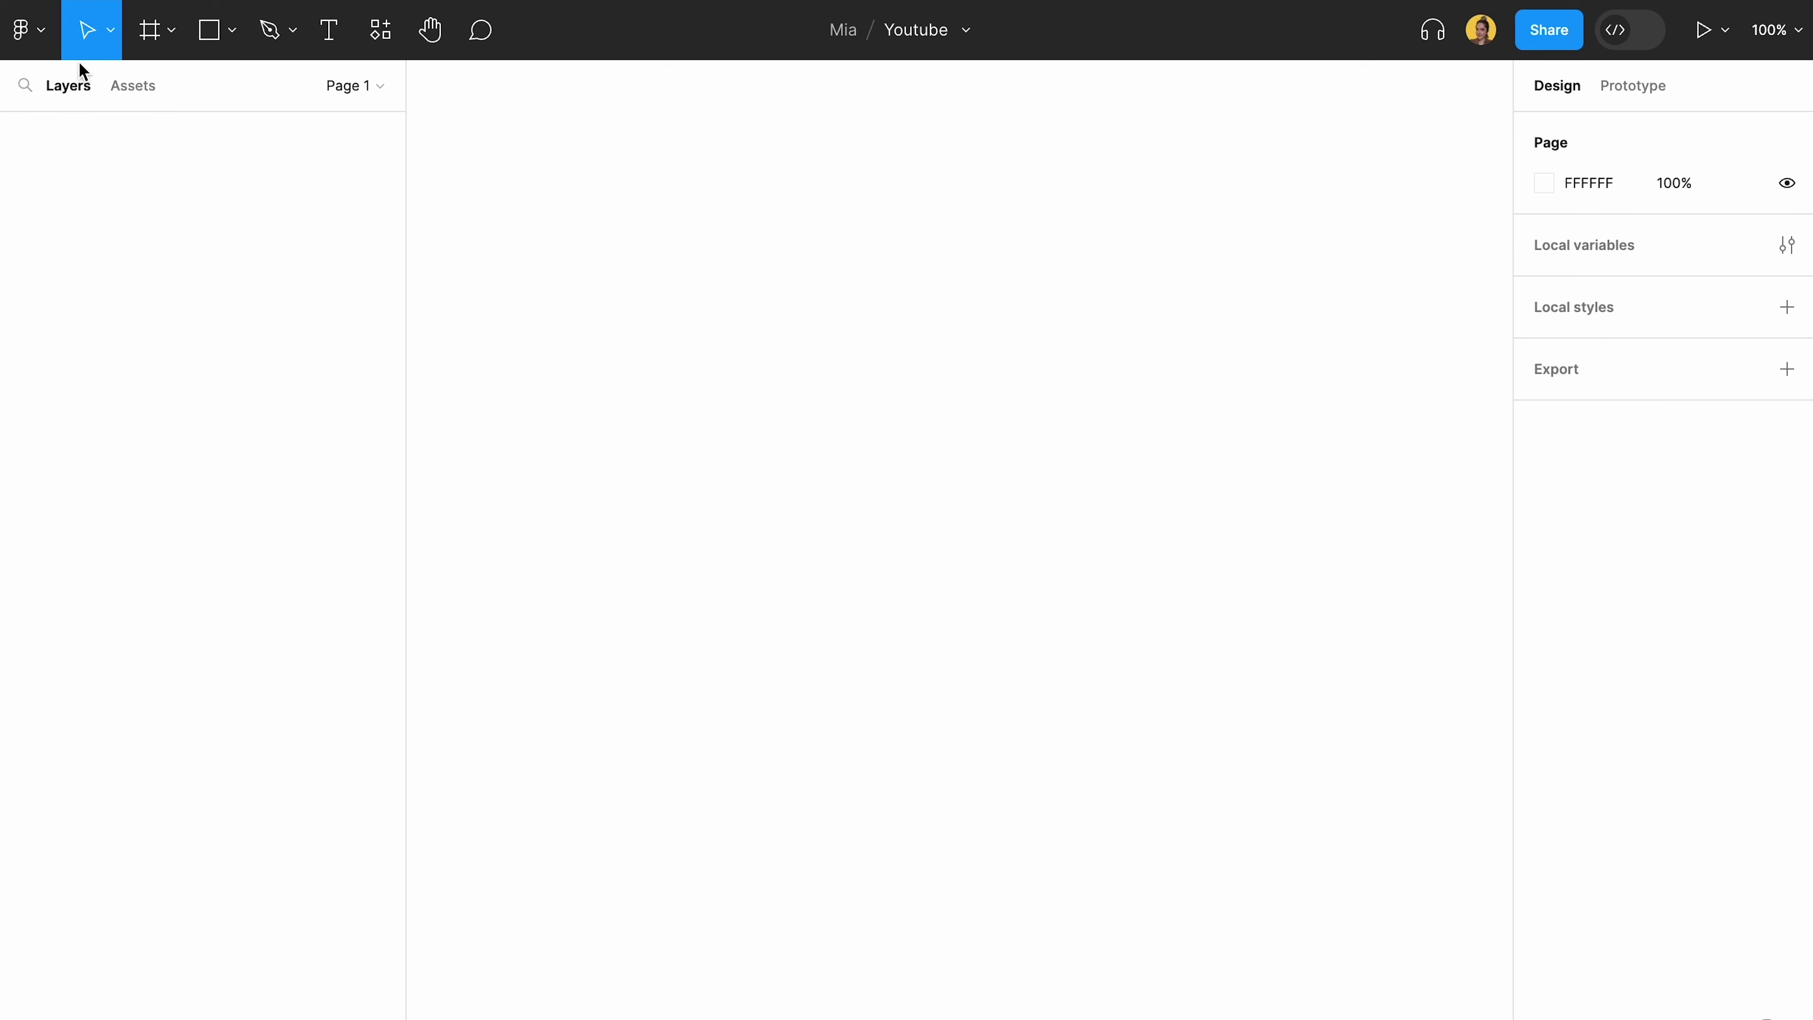
- Switch from the Move tool to the Scale tool
left_click(97, 43)
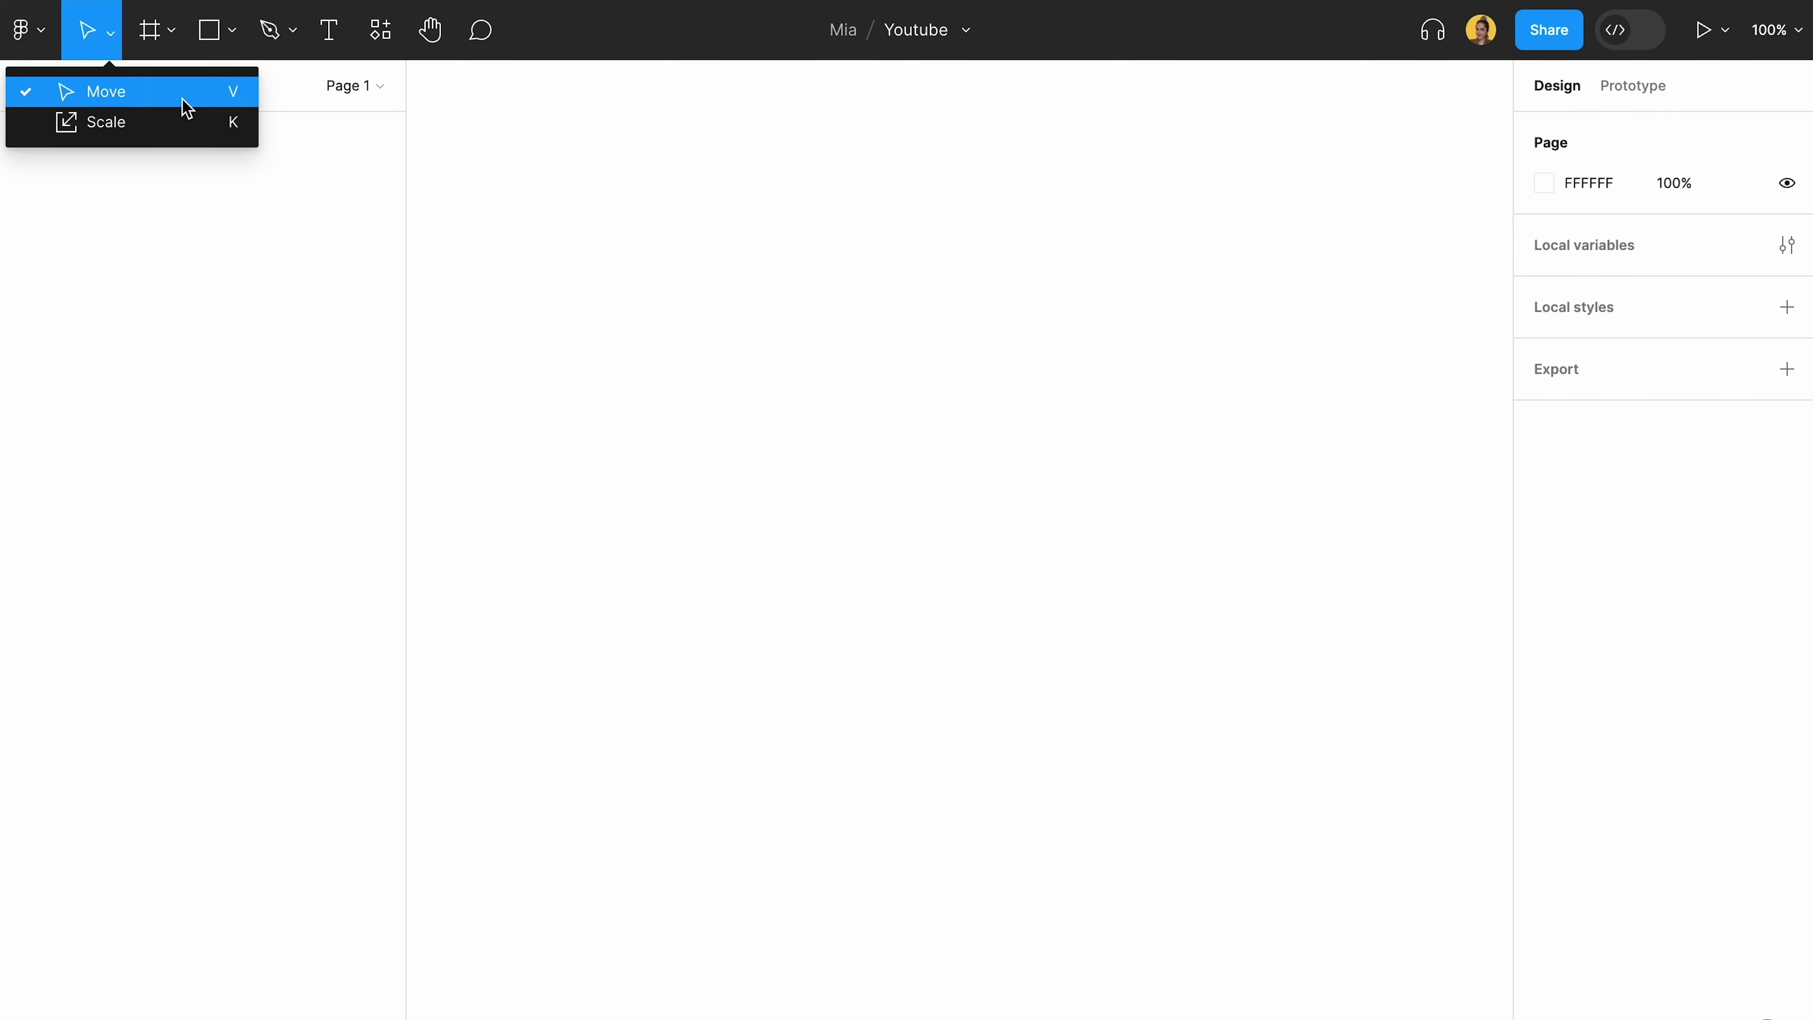
left_click(157, 125)
left_click(111, 39)
left_click(145, 132)
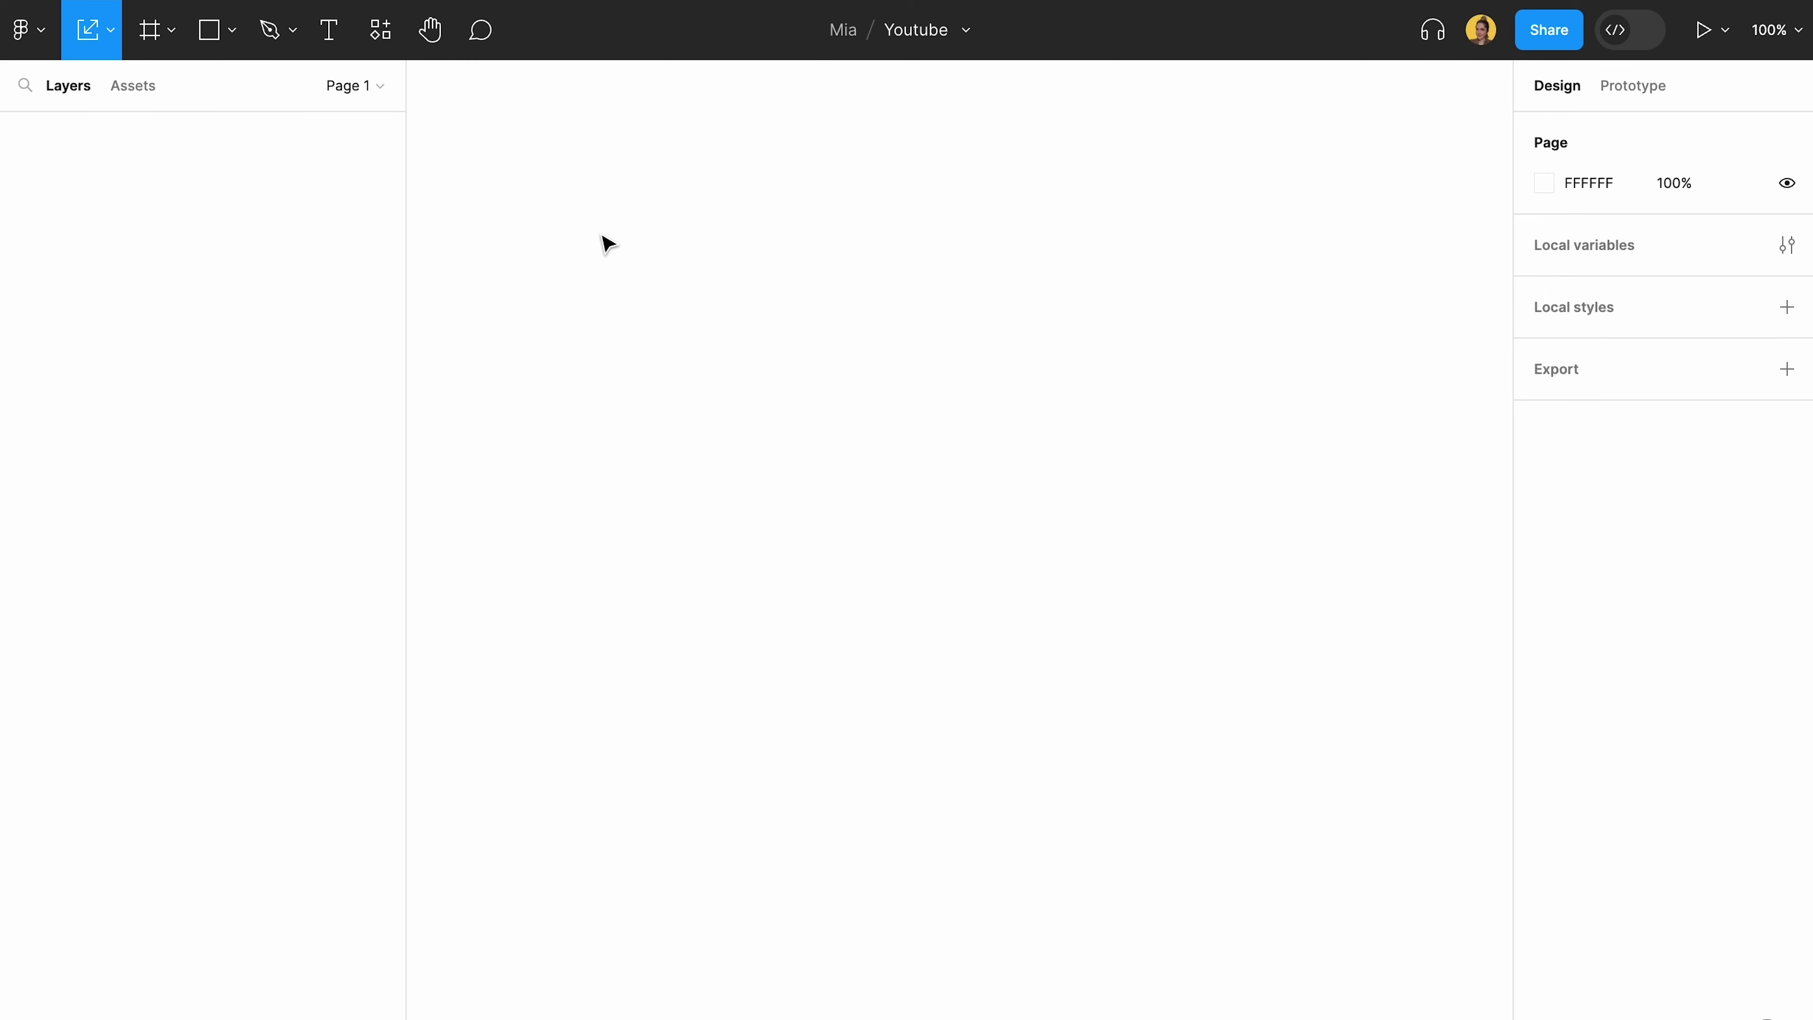
- Add a text layer reading "Hi" on the empty canvas
key("t")
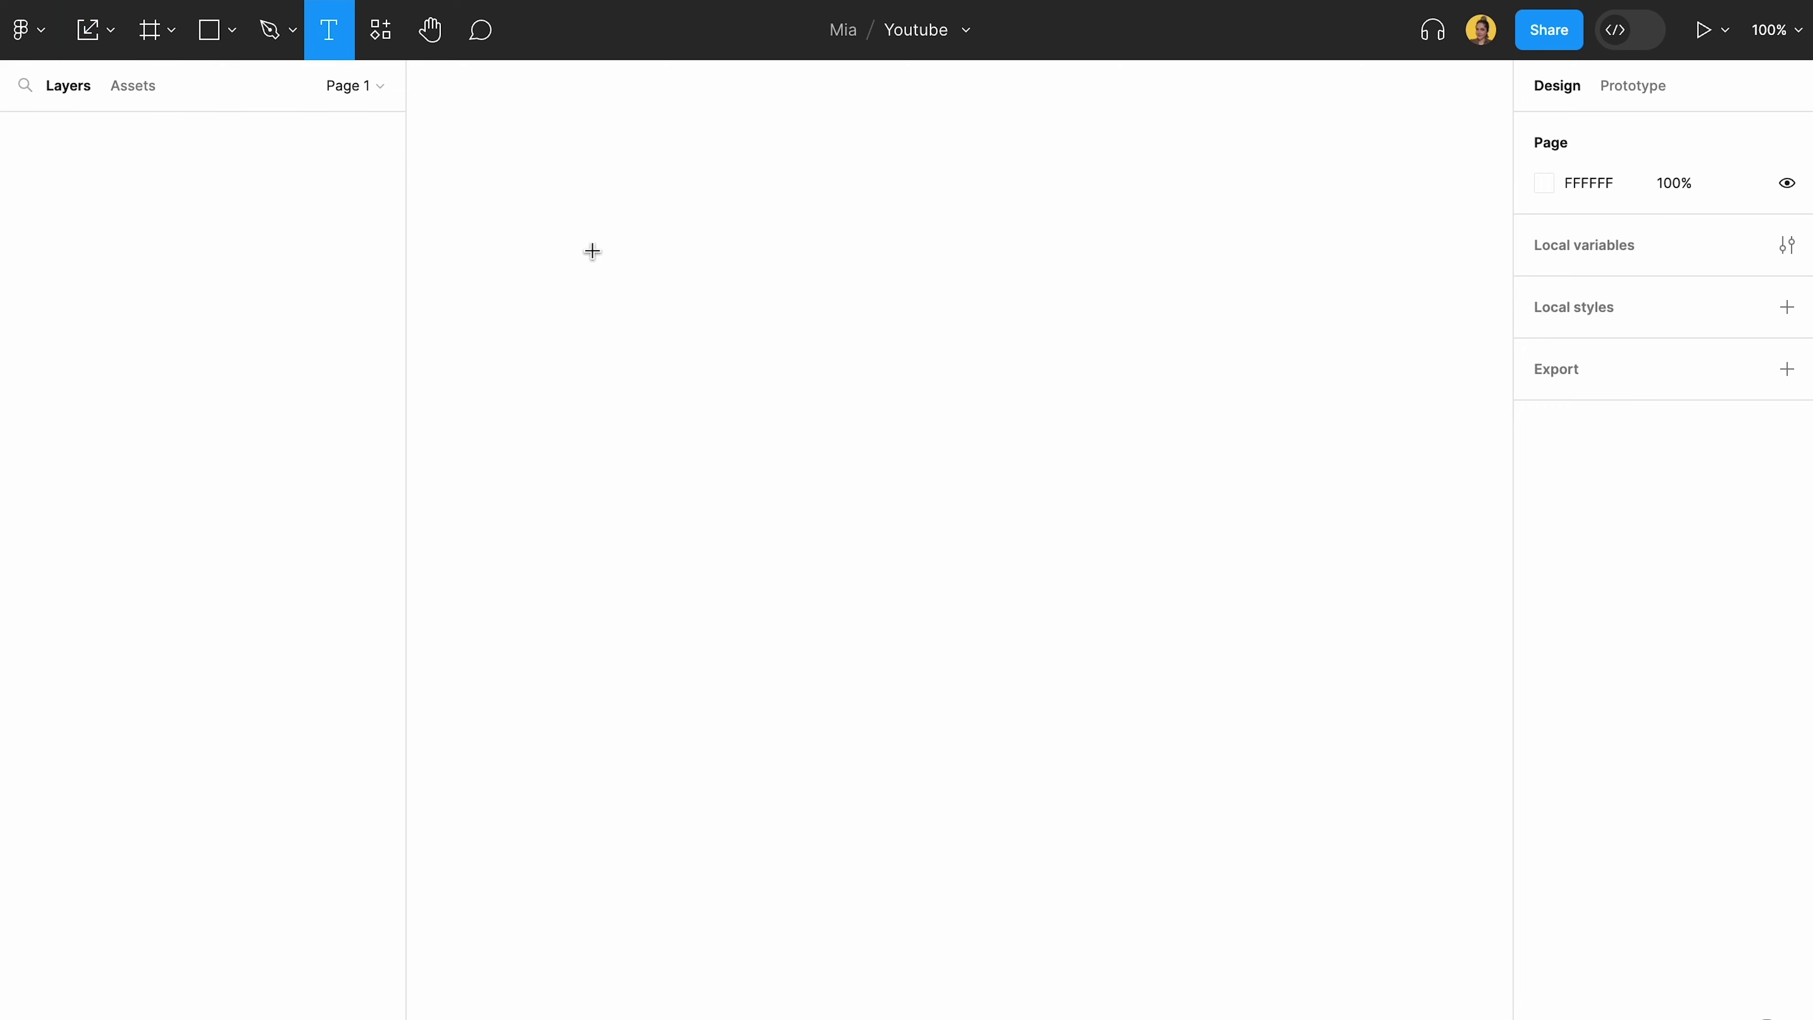
left_click(586, 285)
type("Hi")
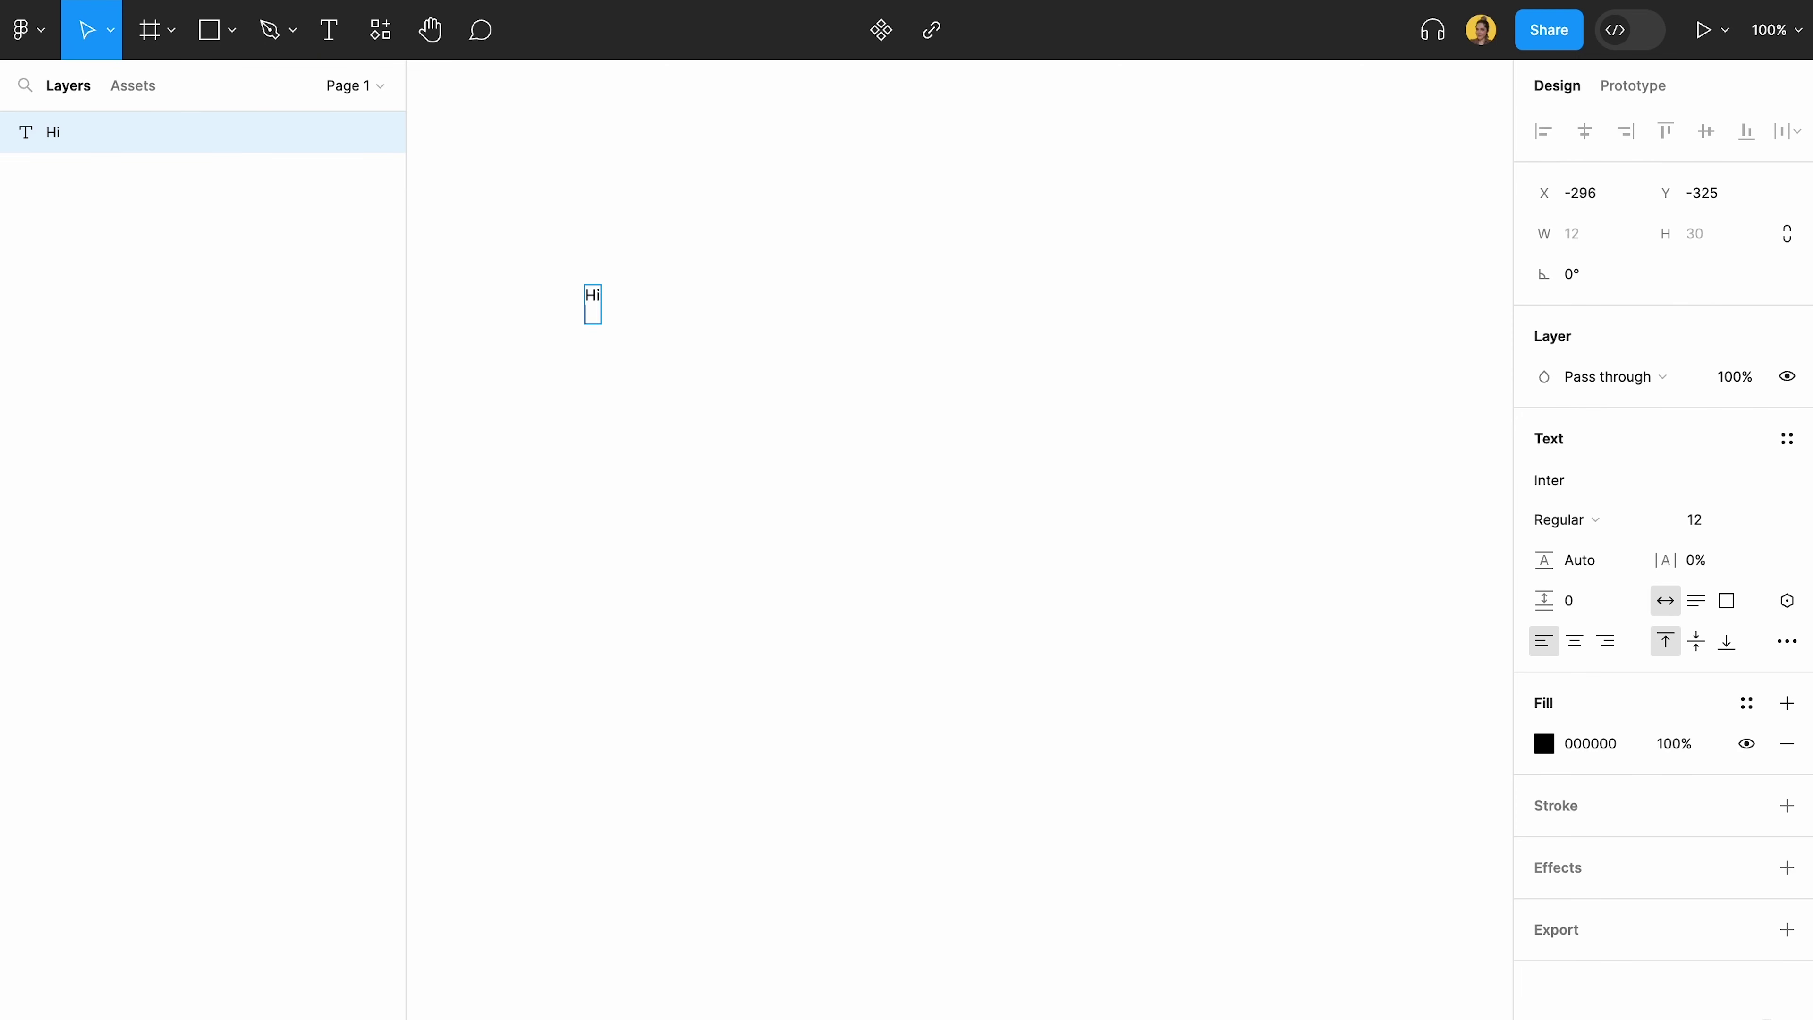
key("Escape")
- Draw a rectangle about 109 wide just above the "Hi" text
key("r")
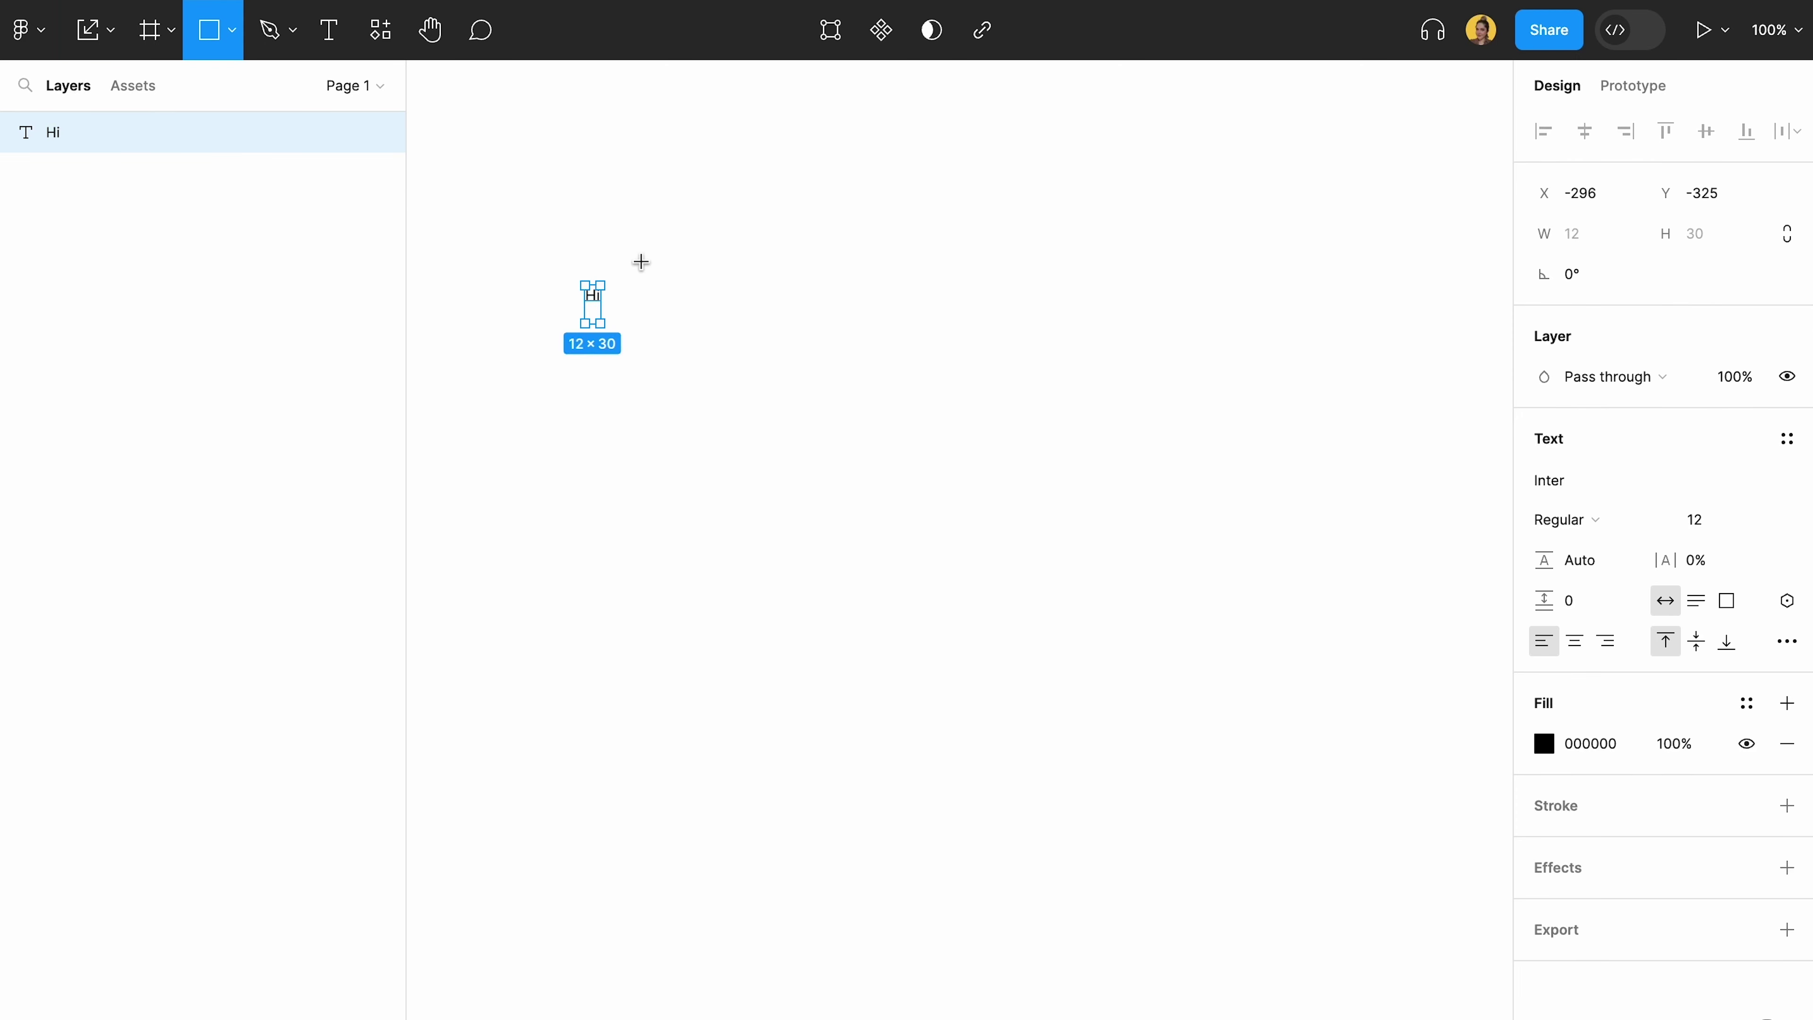
left_click_drag(565, 274, 700, 202)
left_click(647, 303)
scroll(648, 308, "up", 3)
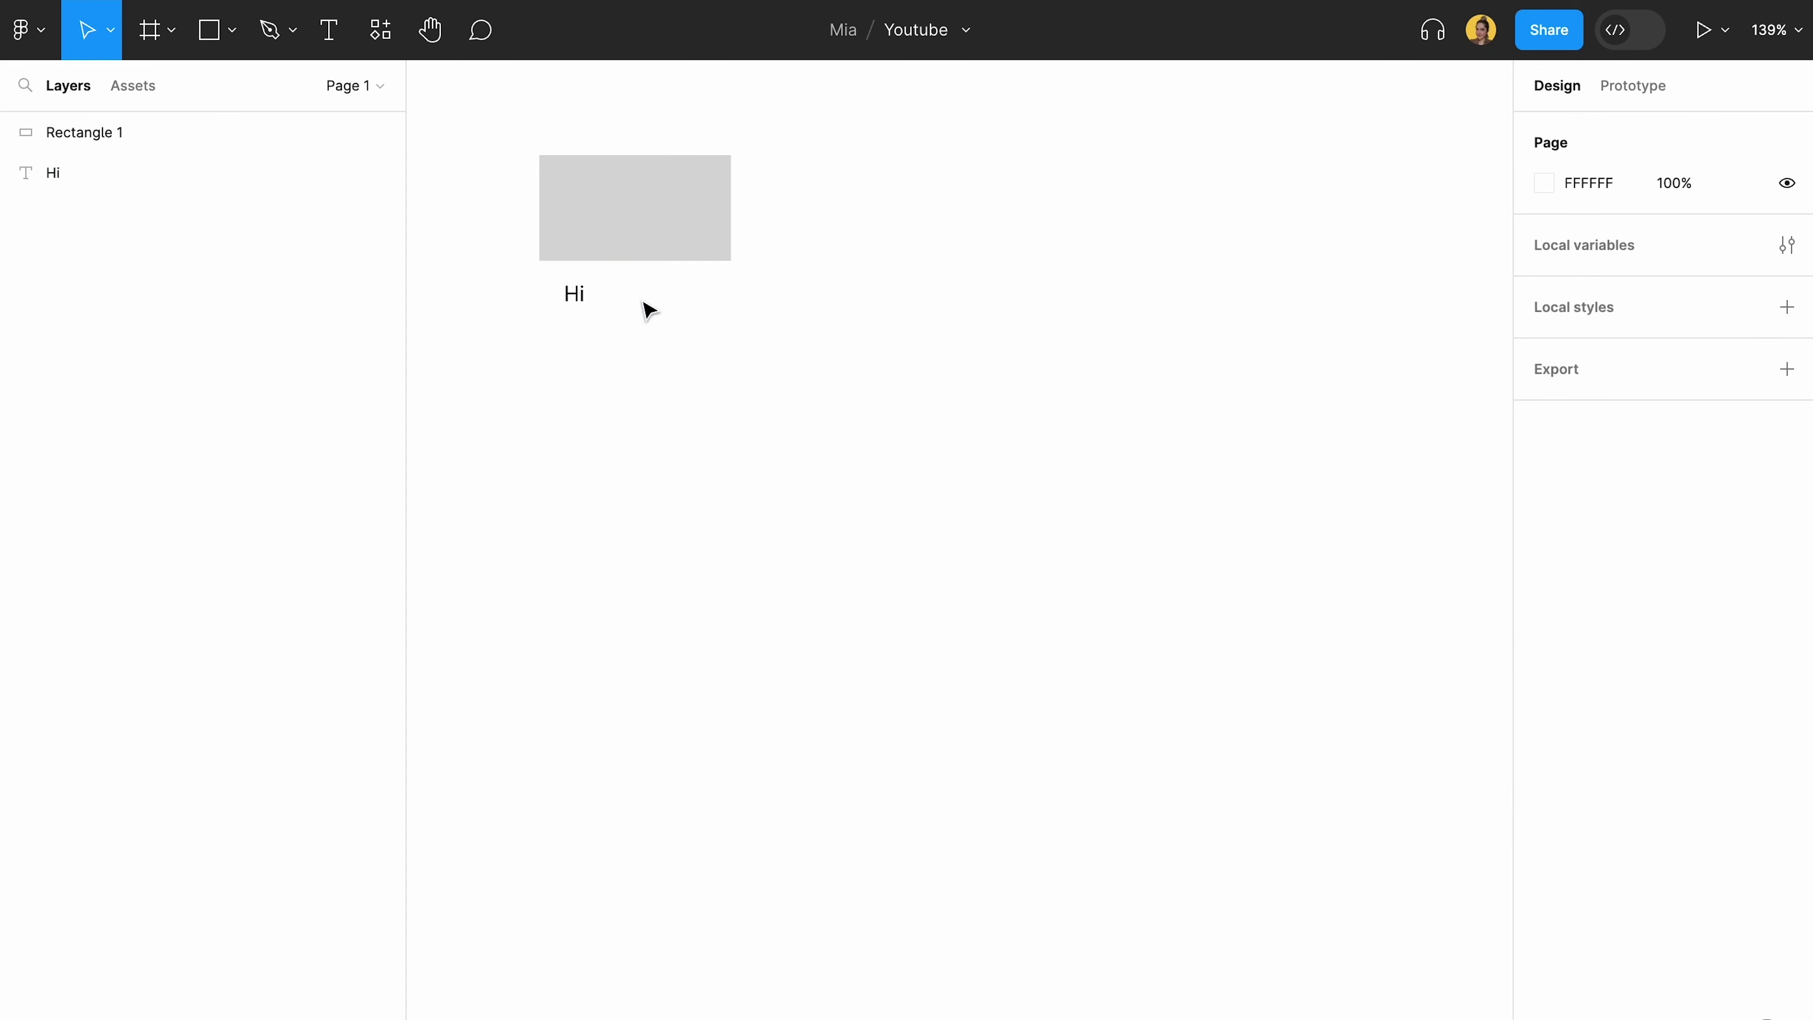
- Group the rectangle with the "Hi" text and freely resize the group to about 128 × 77 with the Move tool
scroll(636, 429, "up", 3)
scroll(636, 429, "left", 2)
left_click_drag(624, 541, 805, 262)
key("ctrl+g")
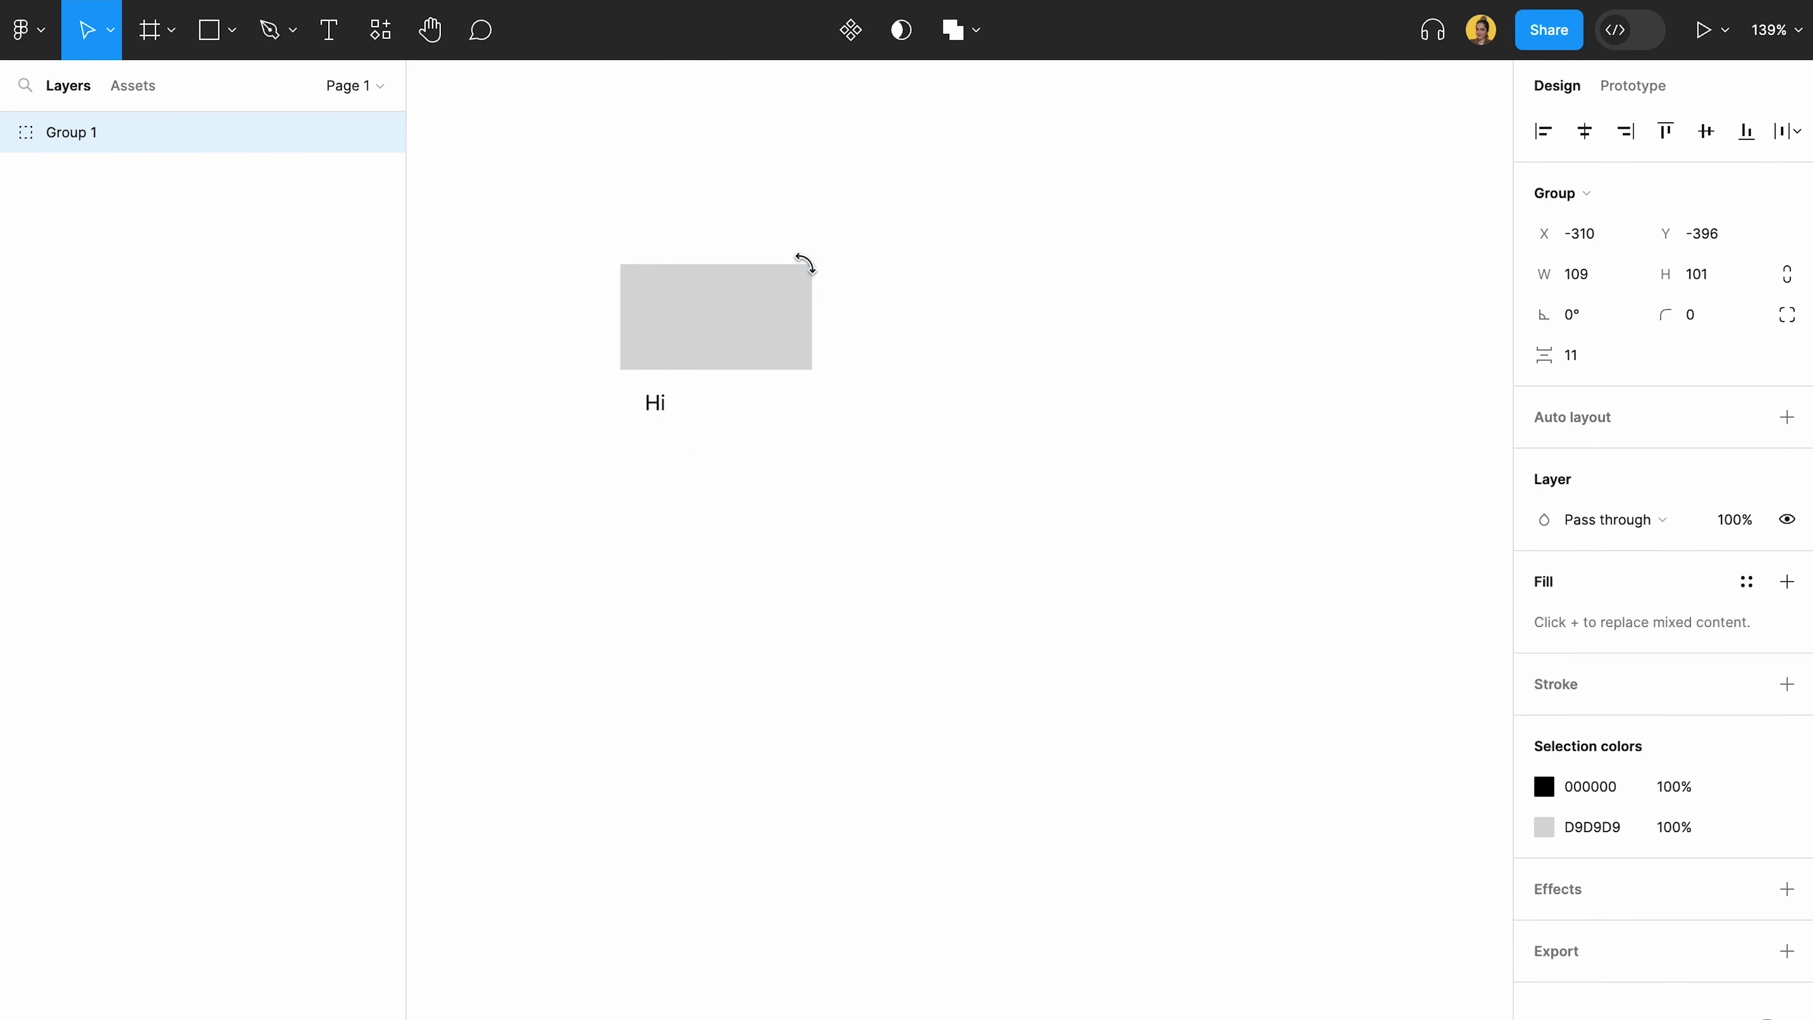
mouse_move(817, 325)
left_mouse_down()
mouse_move(955, 252)
mouse_move(1068, 243)
mouse_move(772, 336)
mouse_move(988, 349)
mouse_move(844, 343)
left_mouse_up()
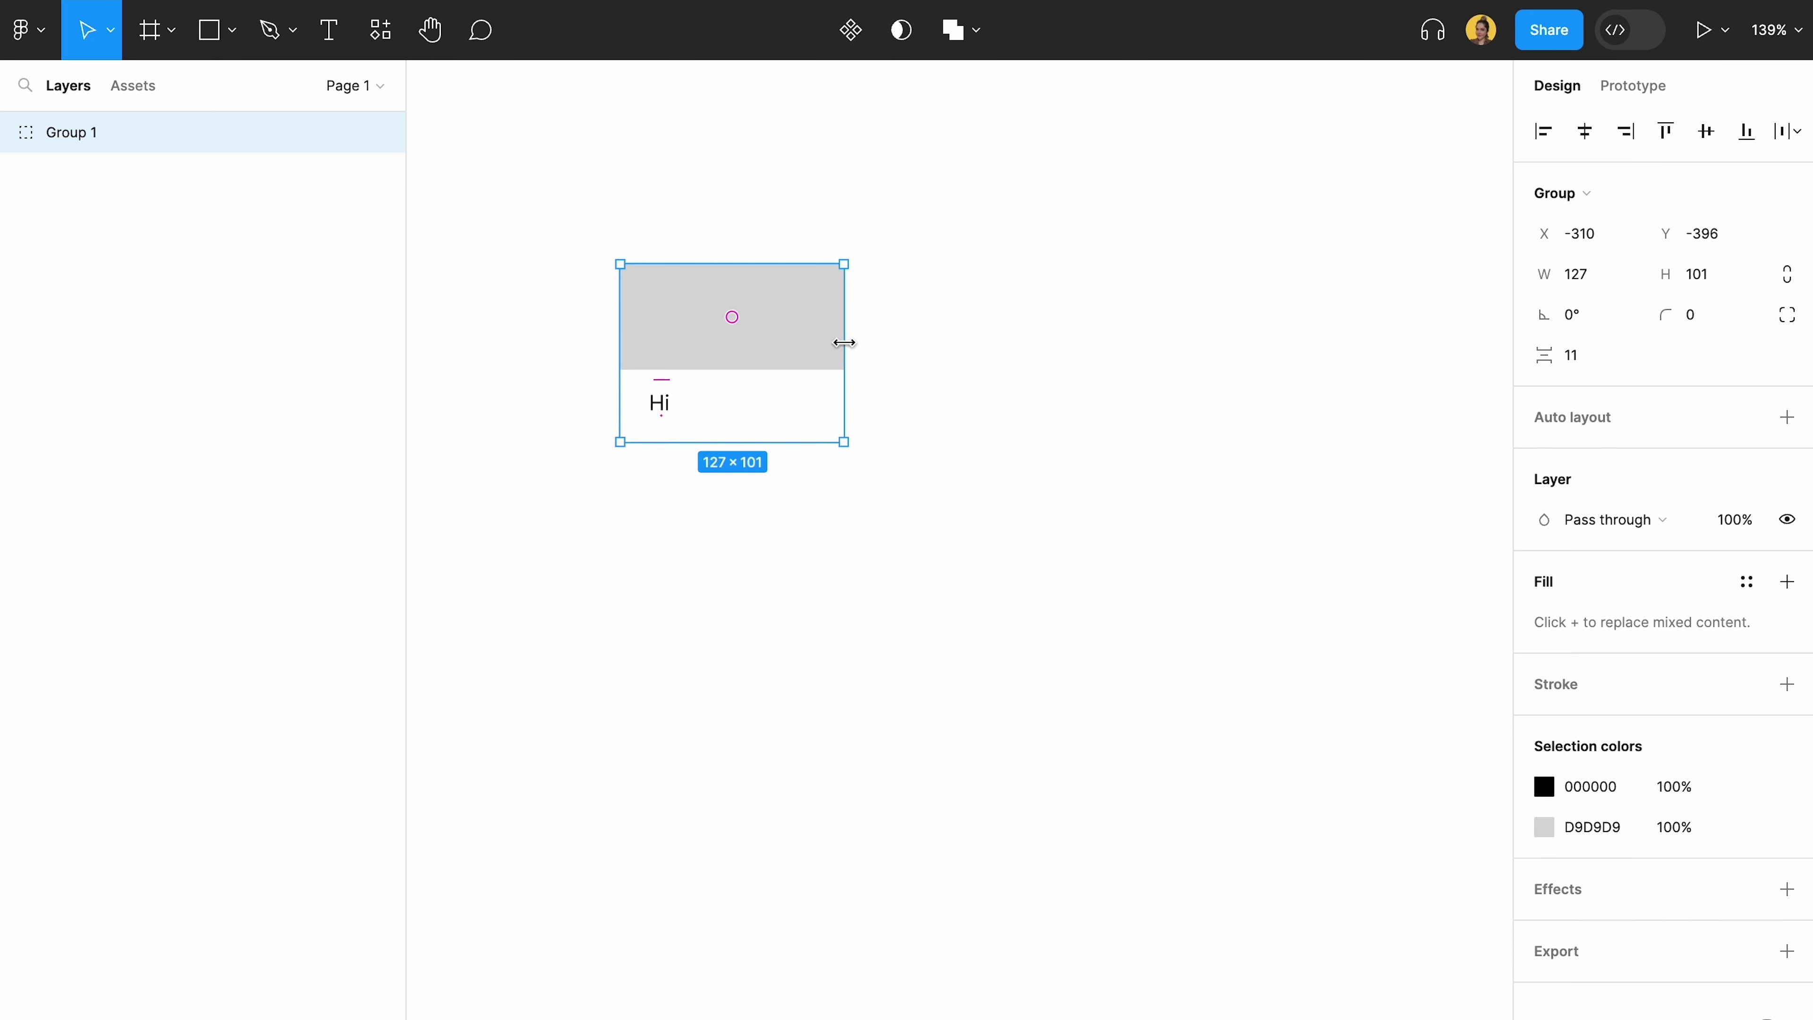
left_click_drag(849, 259, 845, 306)
- Enlarge the group proportionally to about 152 wide with the Scale tool and select the rectangle inside it
left_click(111, 31)
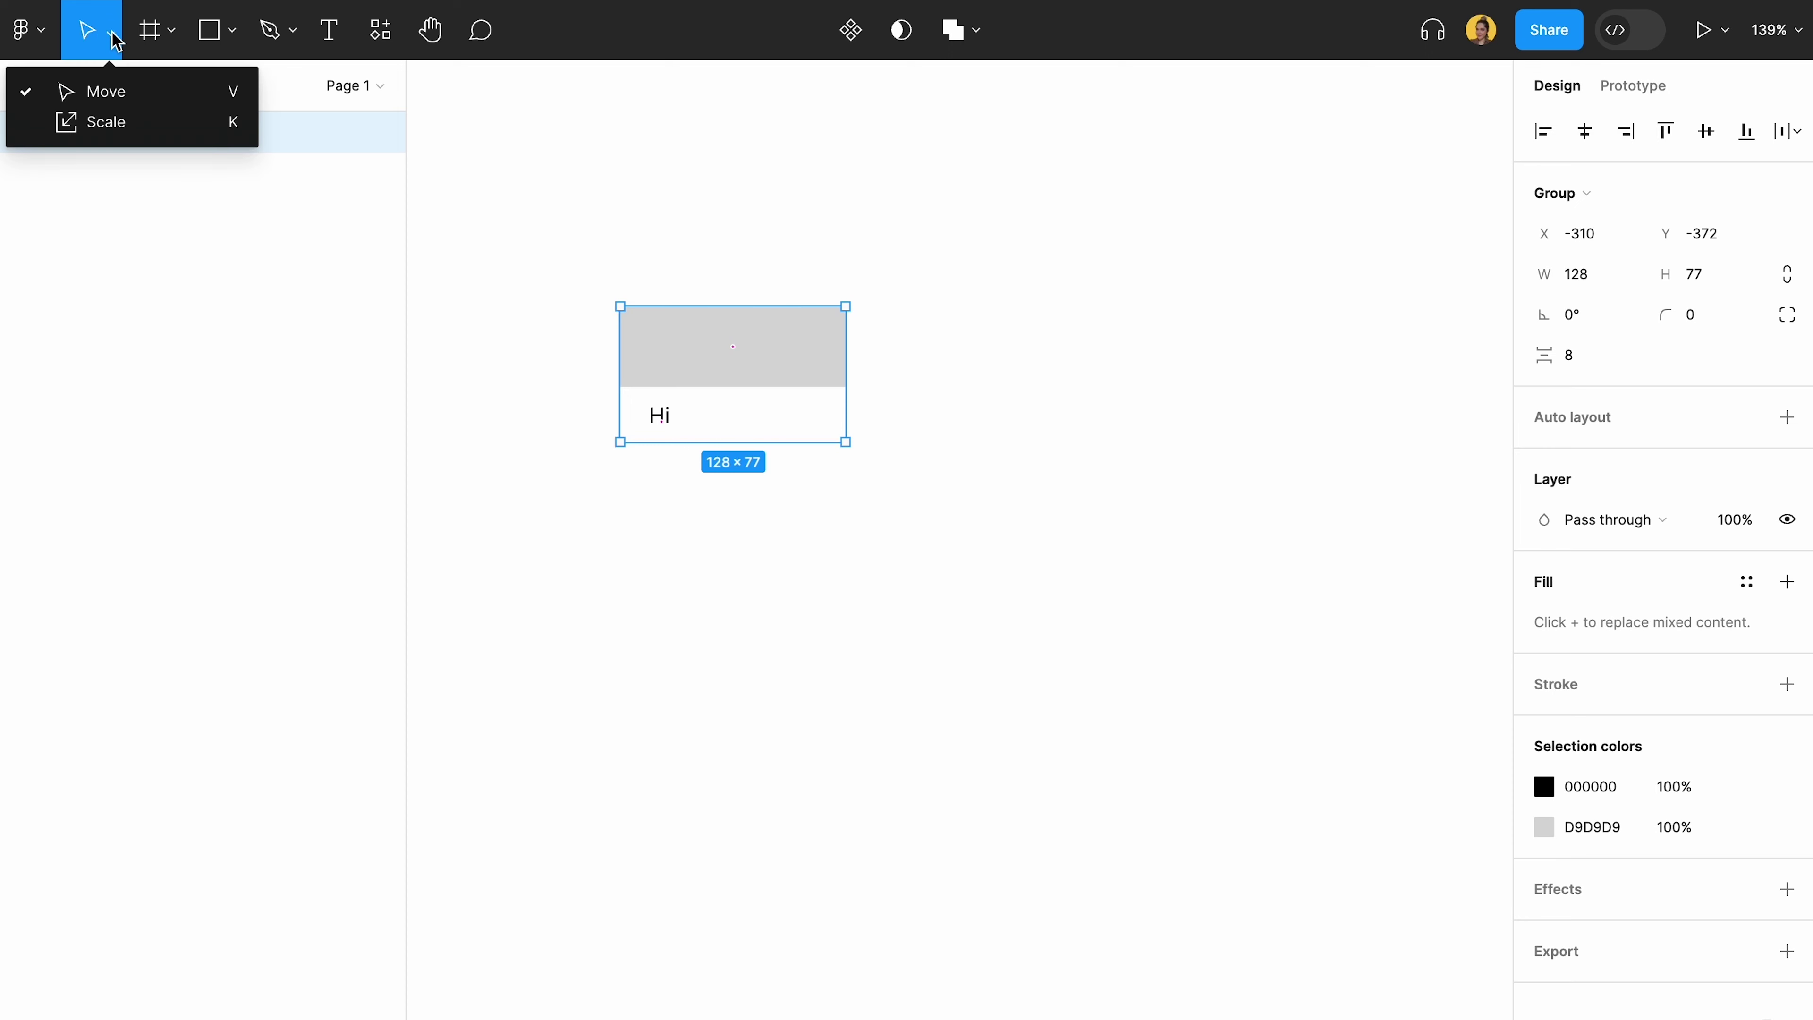
left_click(148, 127)
left_click_drag(846, 306, 890, 324)
double_click(781, 352)
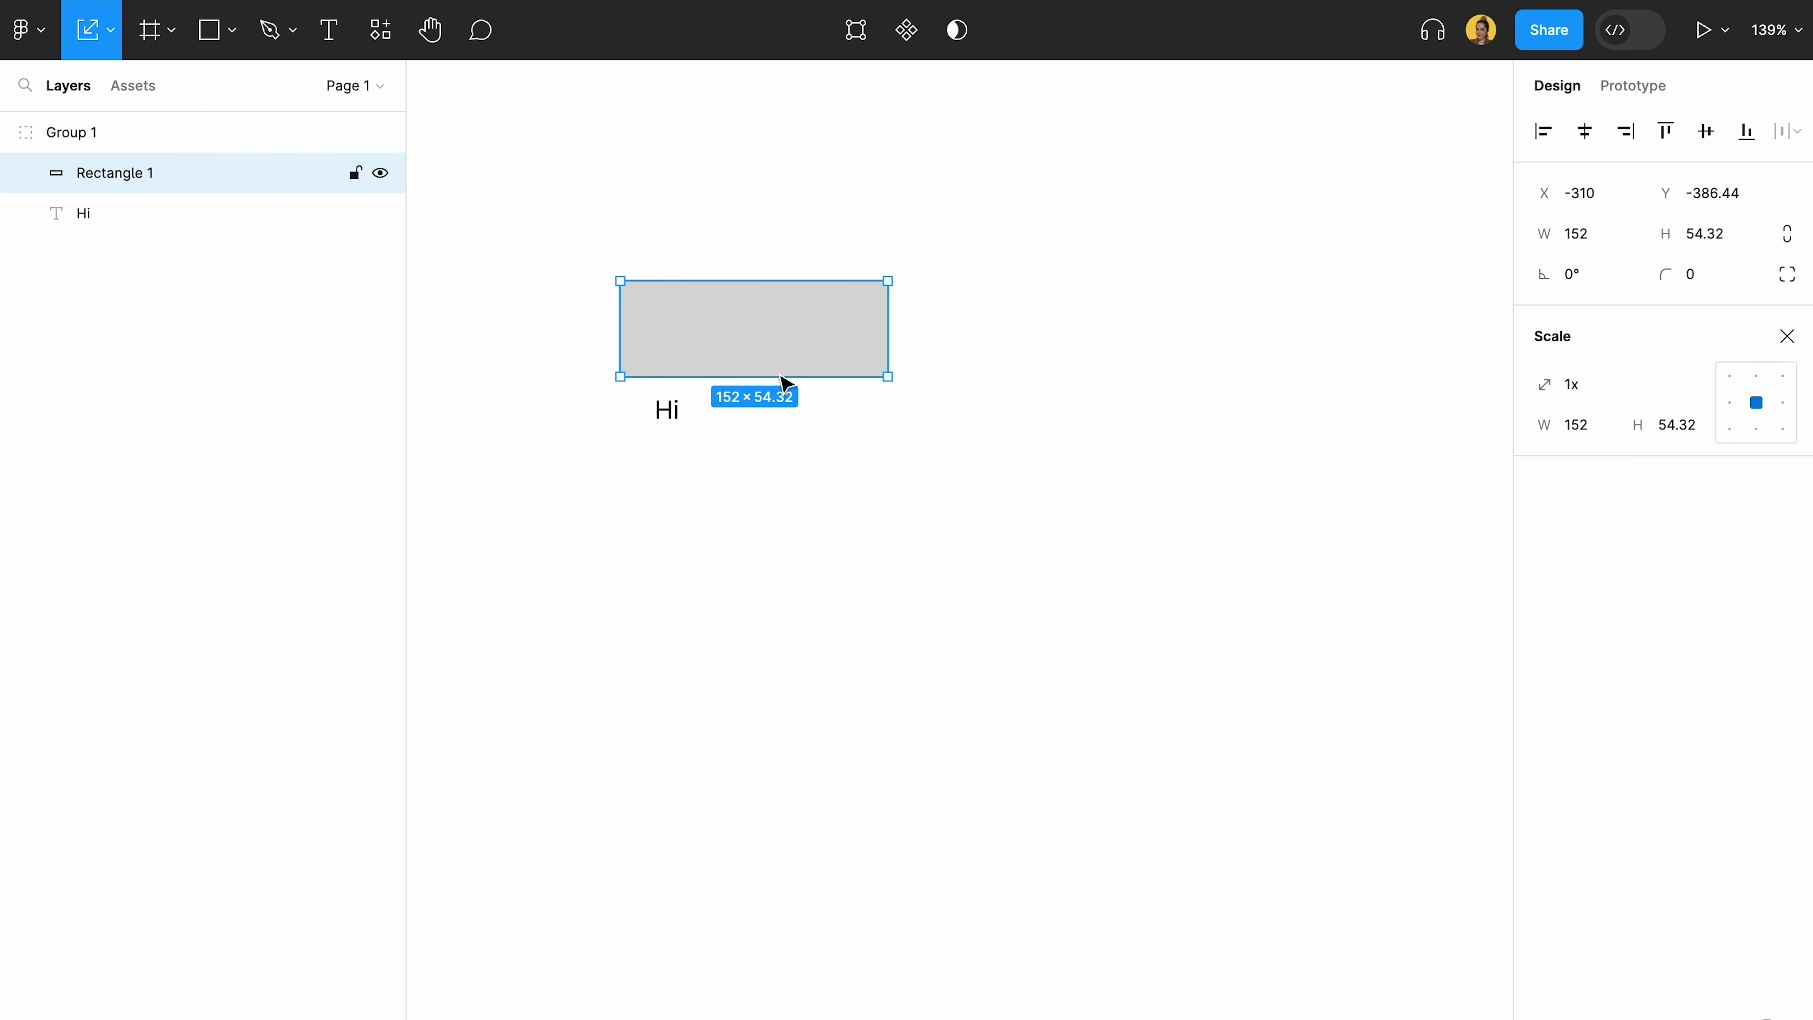
- Delete the group containing the rectangle and the "Hi" text from the canvas
left_click_drag(696, 213, 571, 478)
left_click(642, 556)
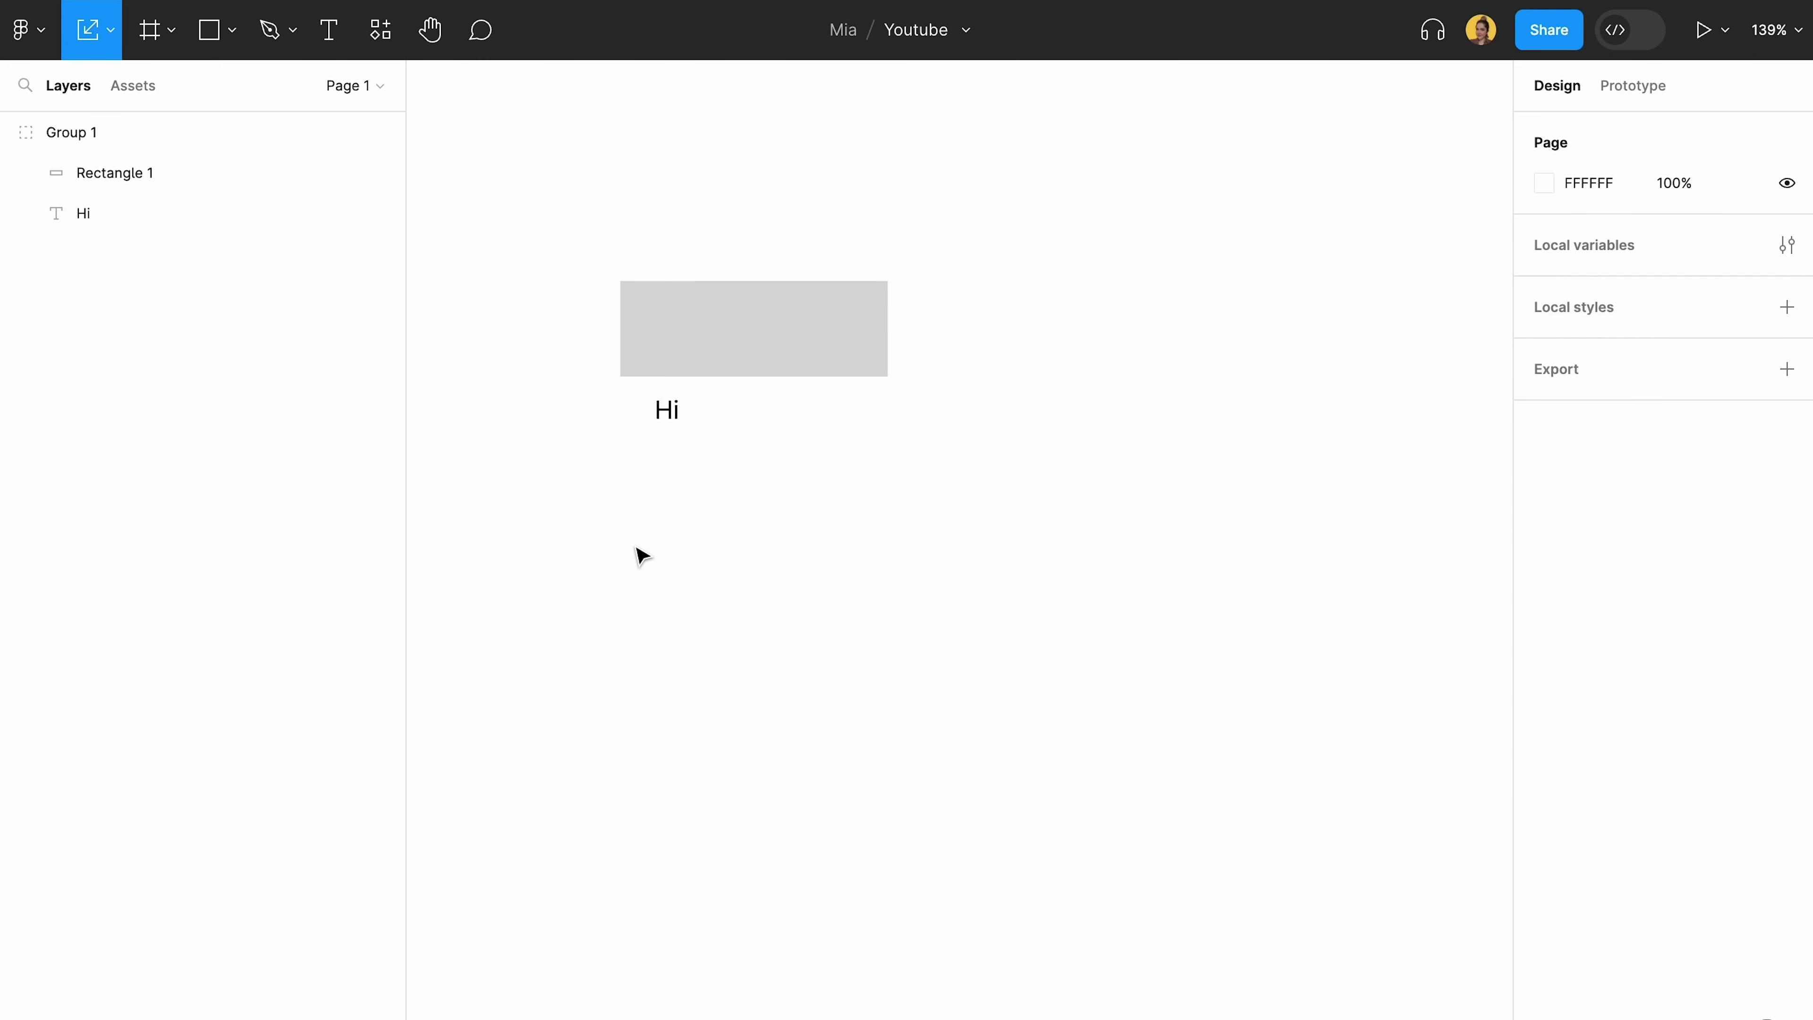
left_click_drag(740, 429, 935, 255)
key("Delete")
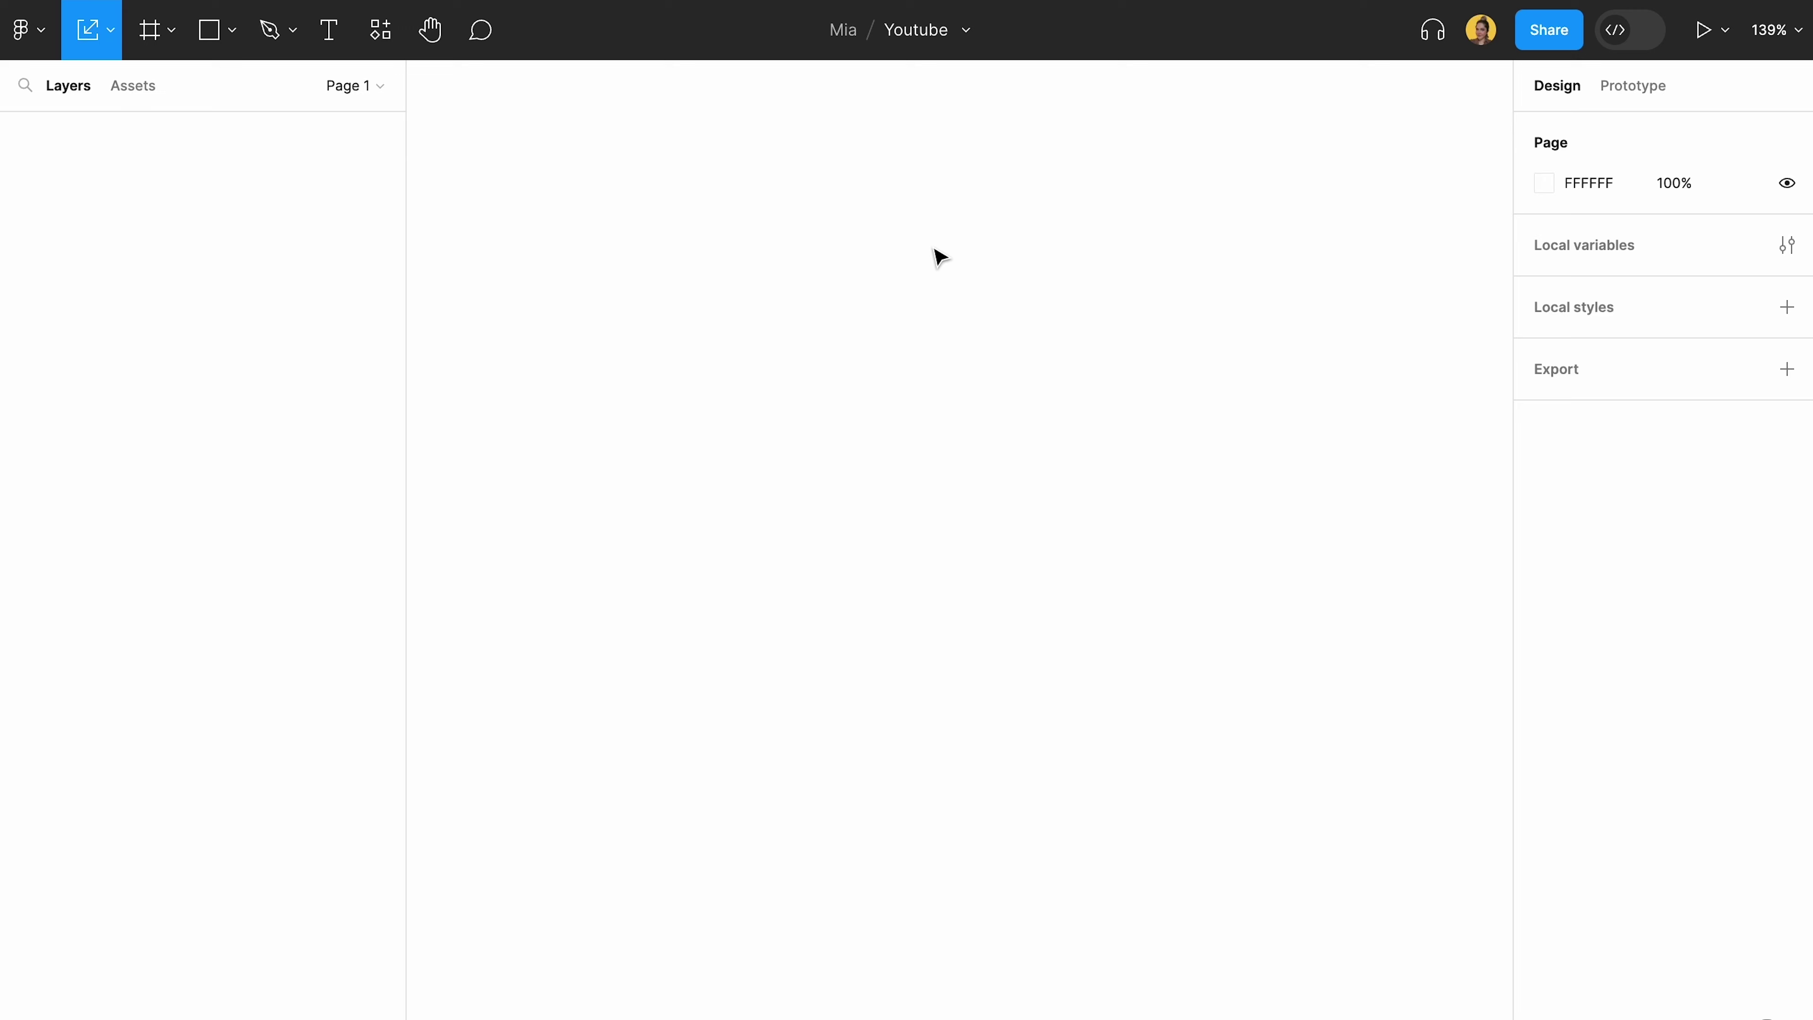
- Create a frame on the empty canvas from the 1440 × 1024 Desktop preset
left_click(157, 45)
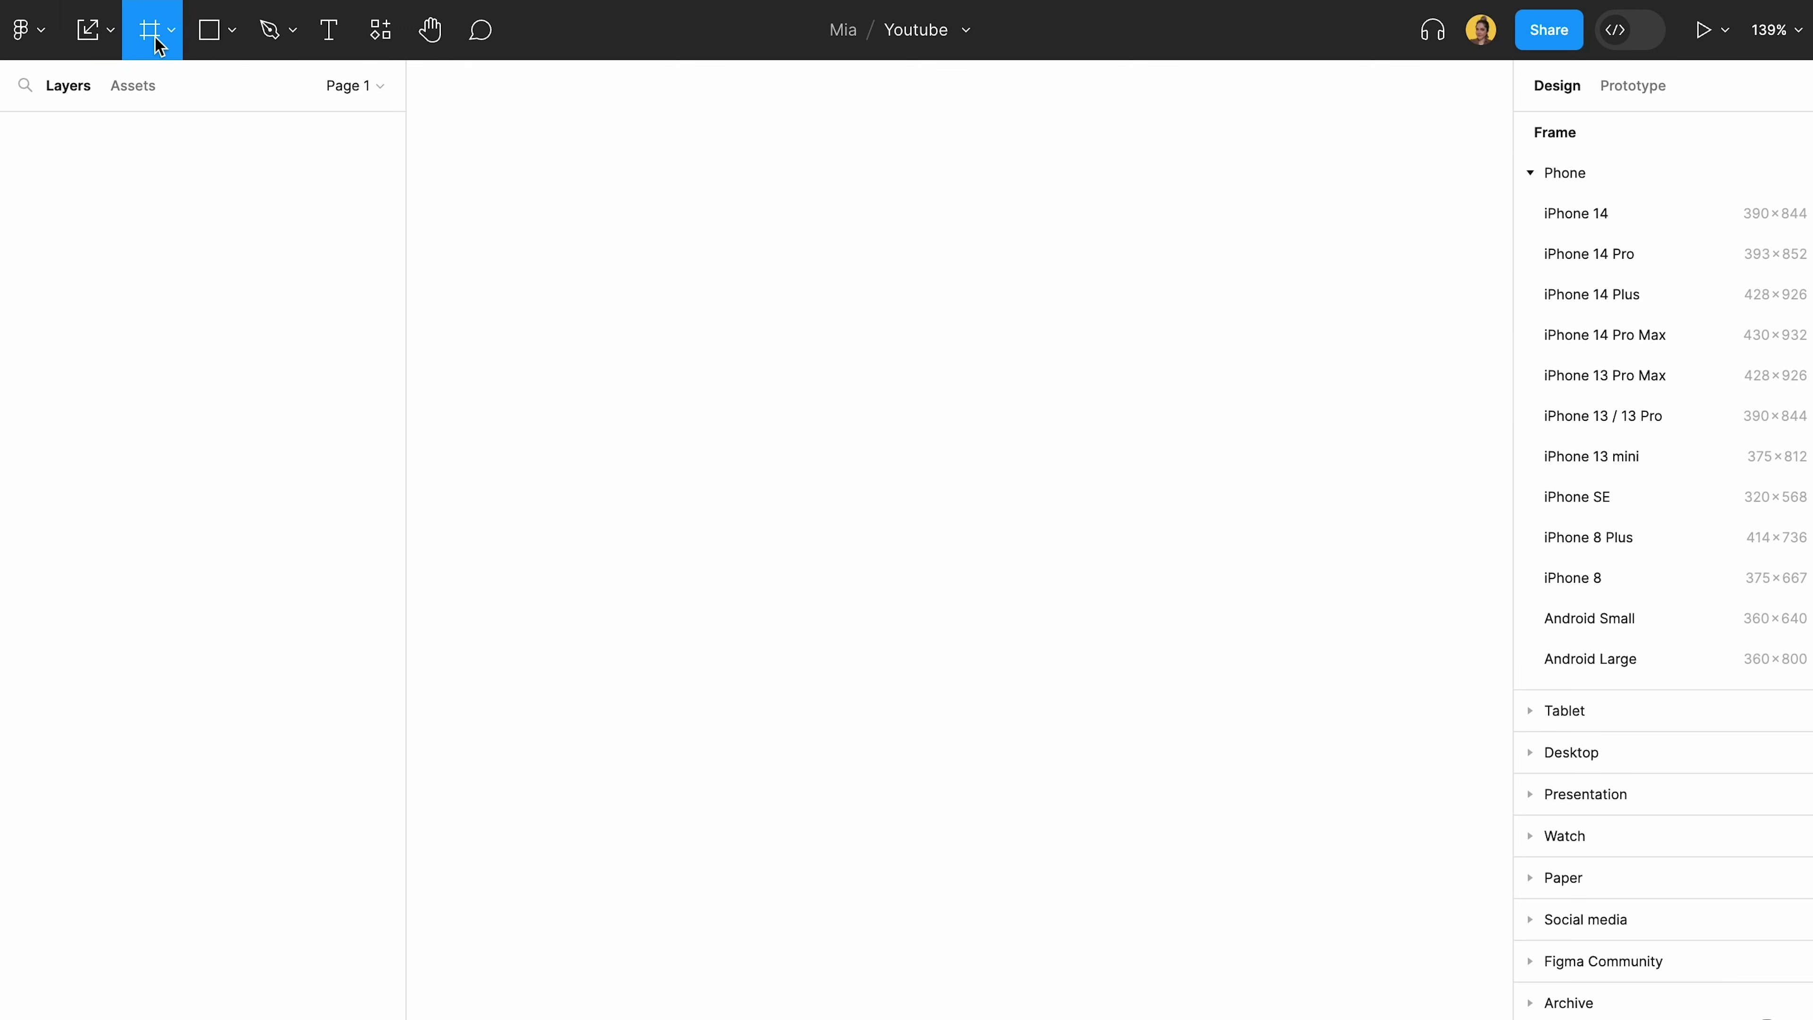
left_click(170, 32)
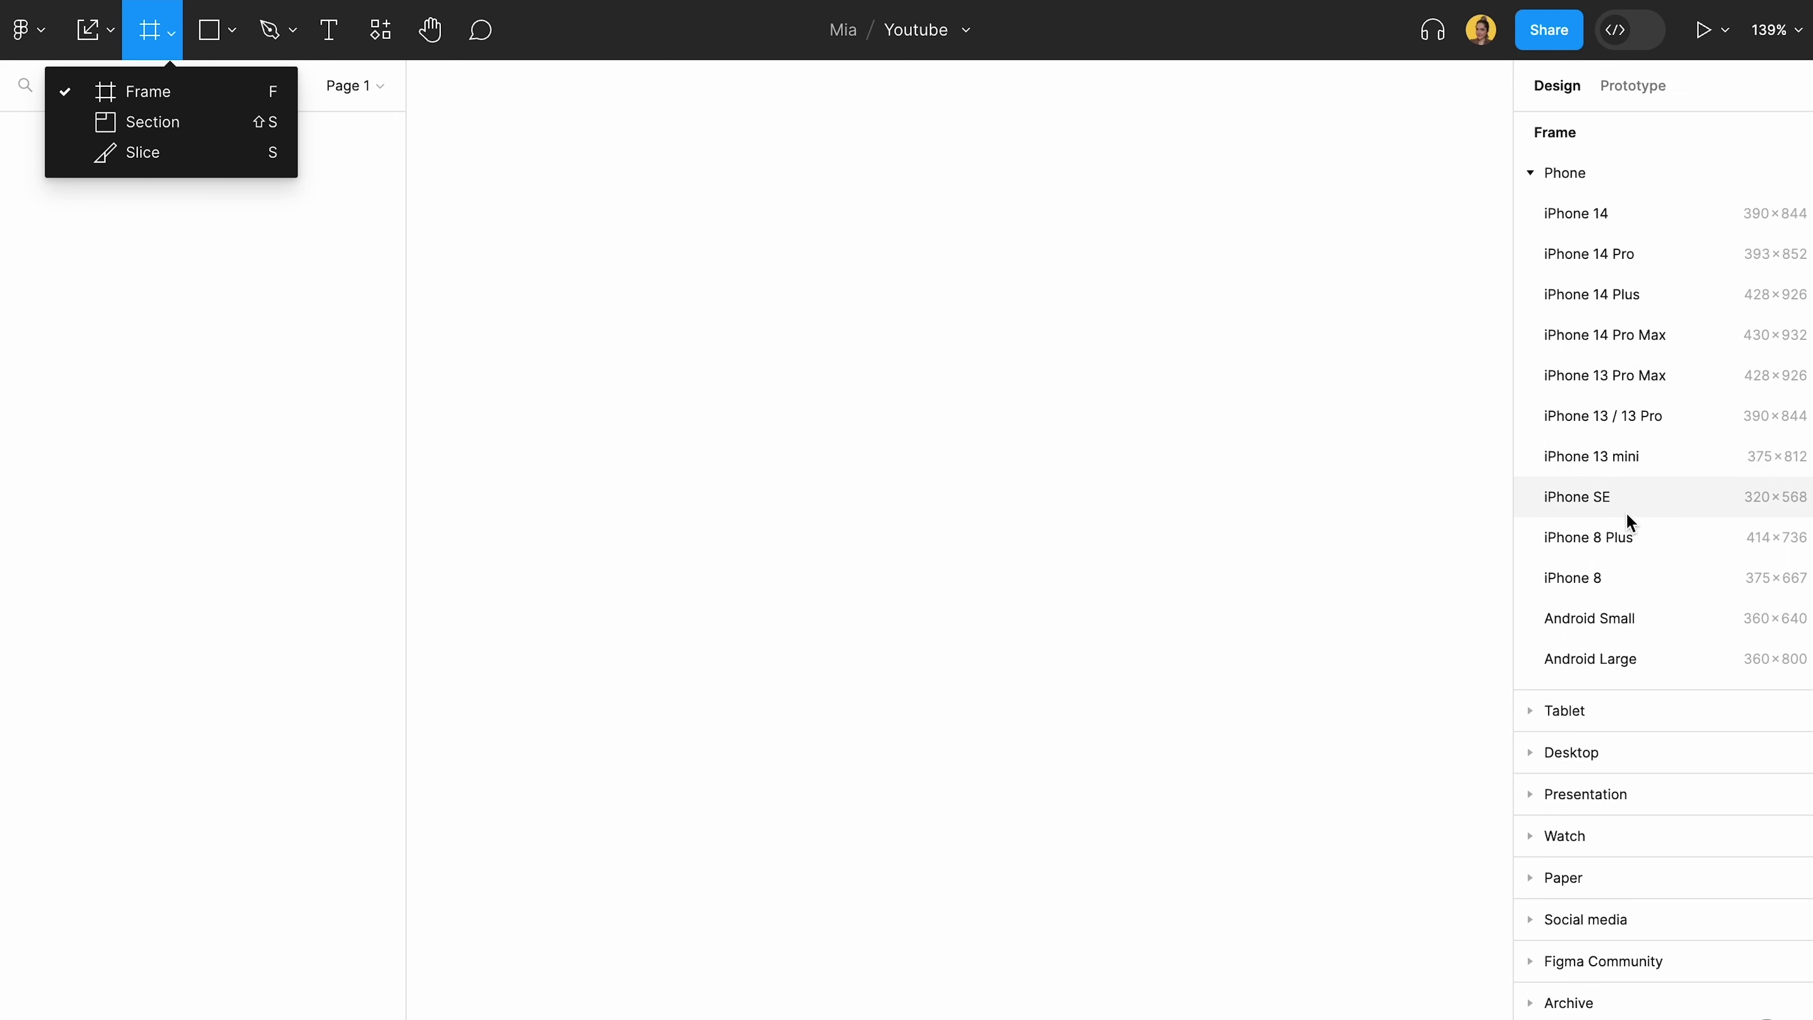
left_click(1539, 758)
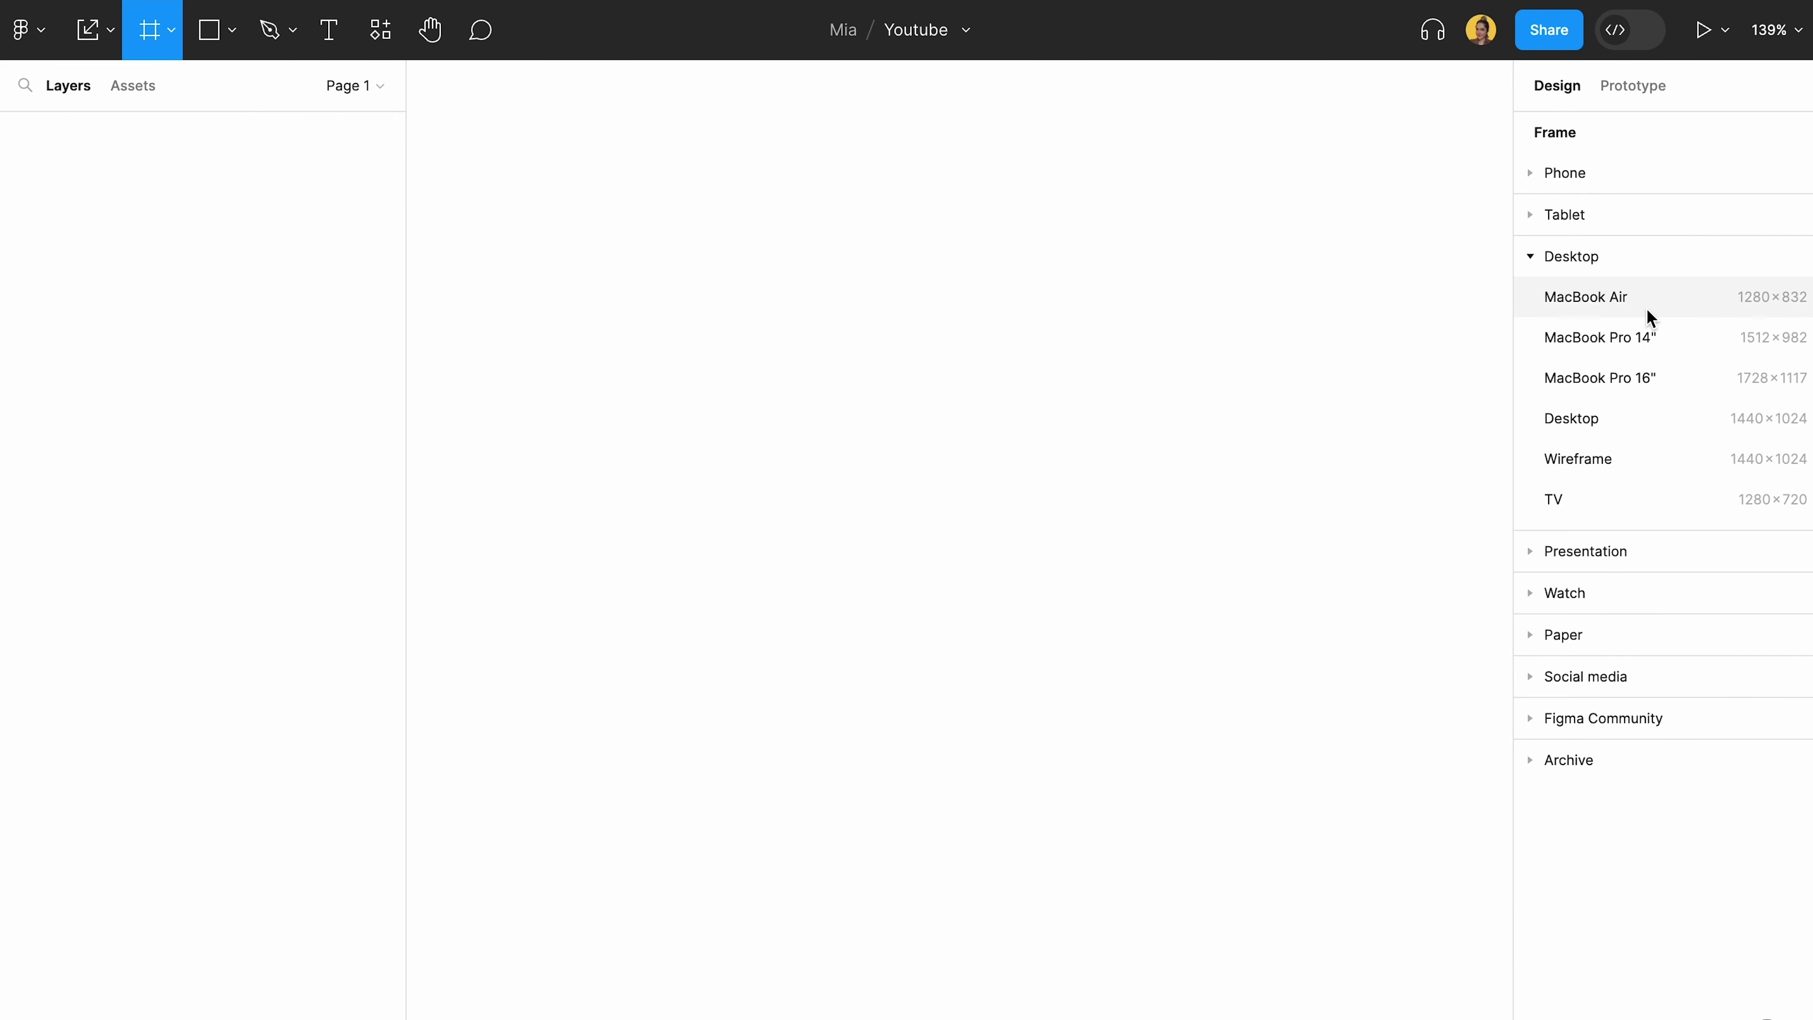
left_click(1632, 422)
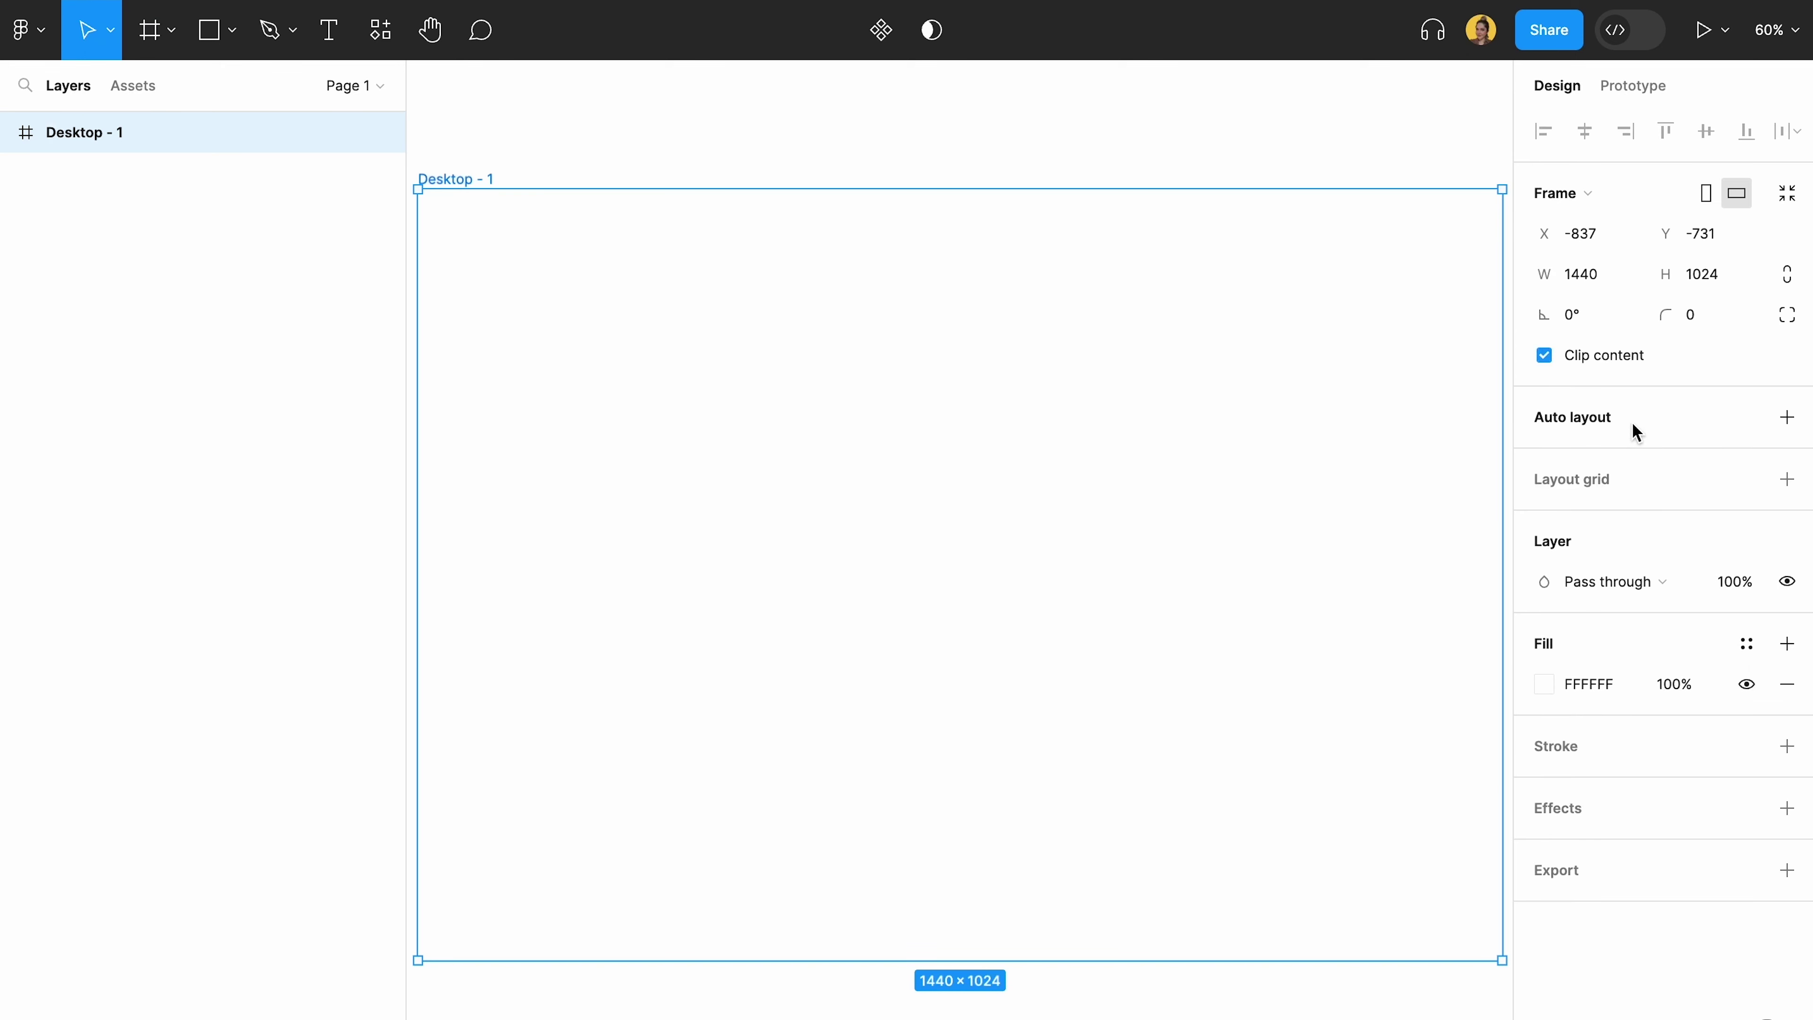
scroll(1061, 400, "down", 2)
- Set the page background color to light gray CDCDCD
left_click(1007, 197)
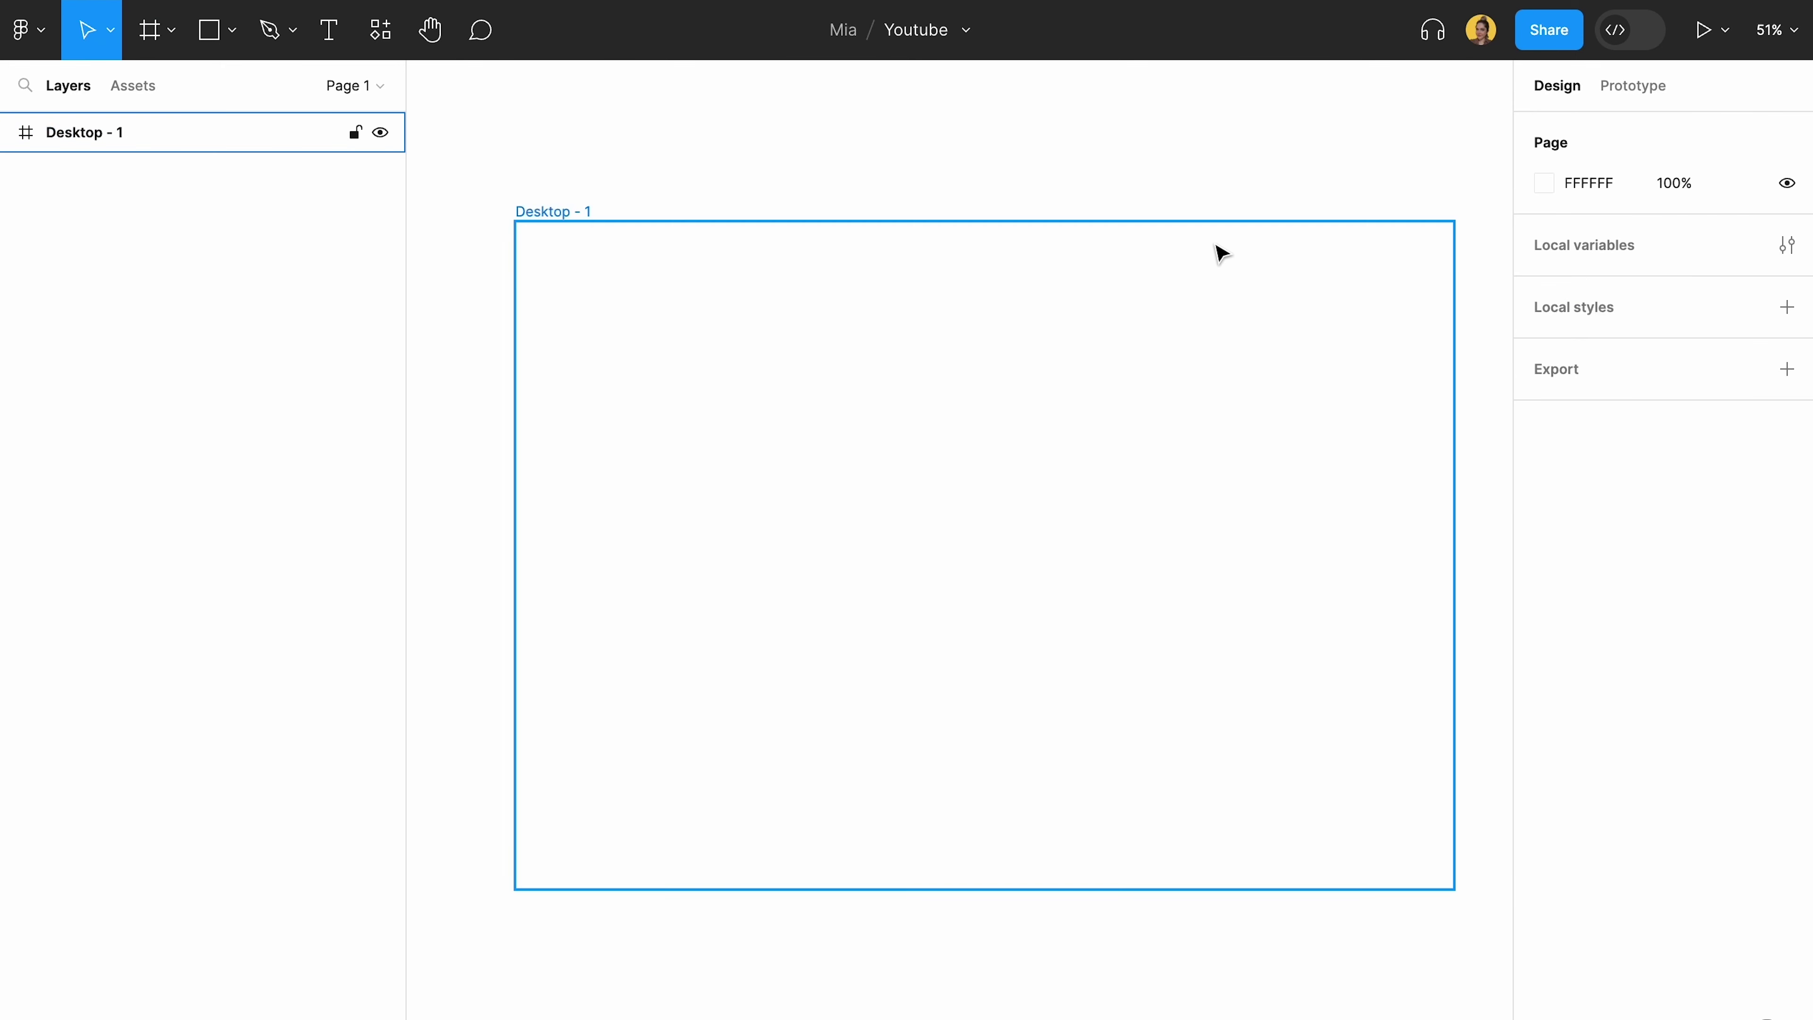
left_click(1213, 262)
left_click(1250, 157)
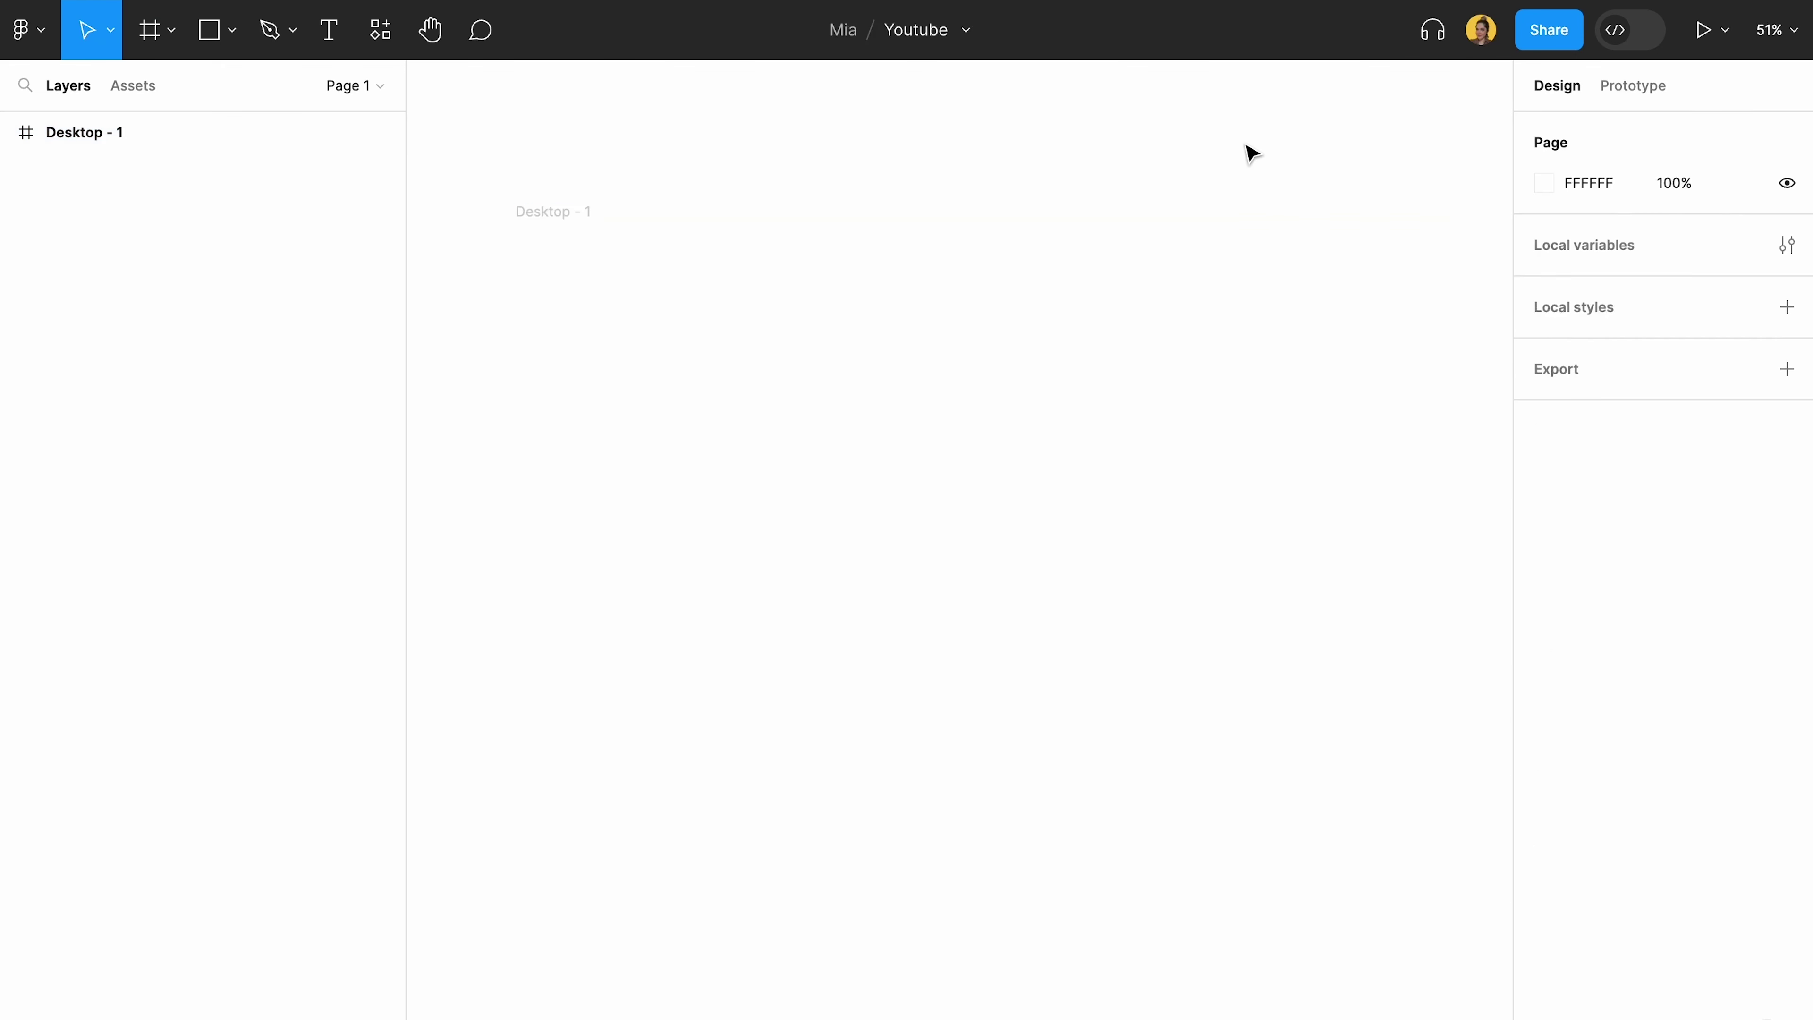
left_click(1544, 184)
left_click_drag(1221, 227, 1183, 293)
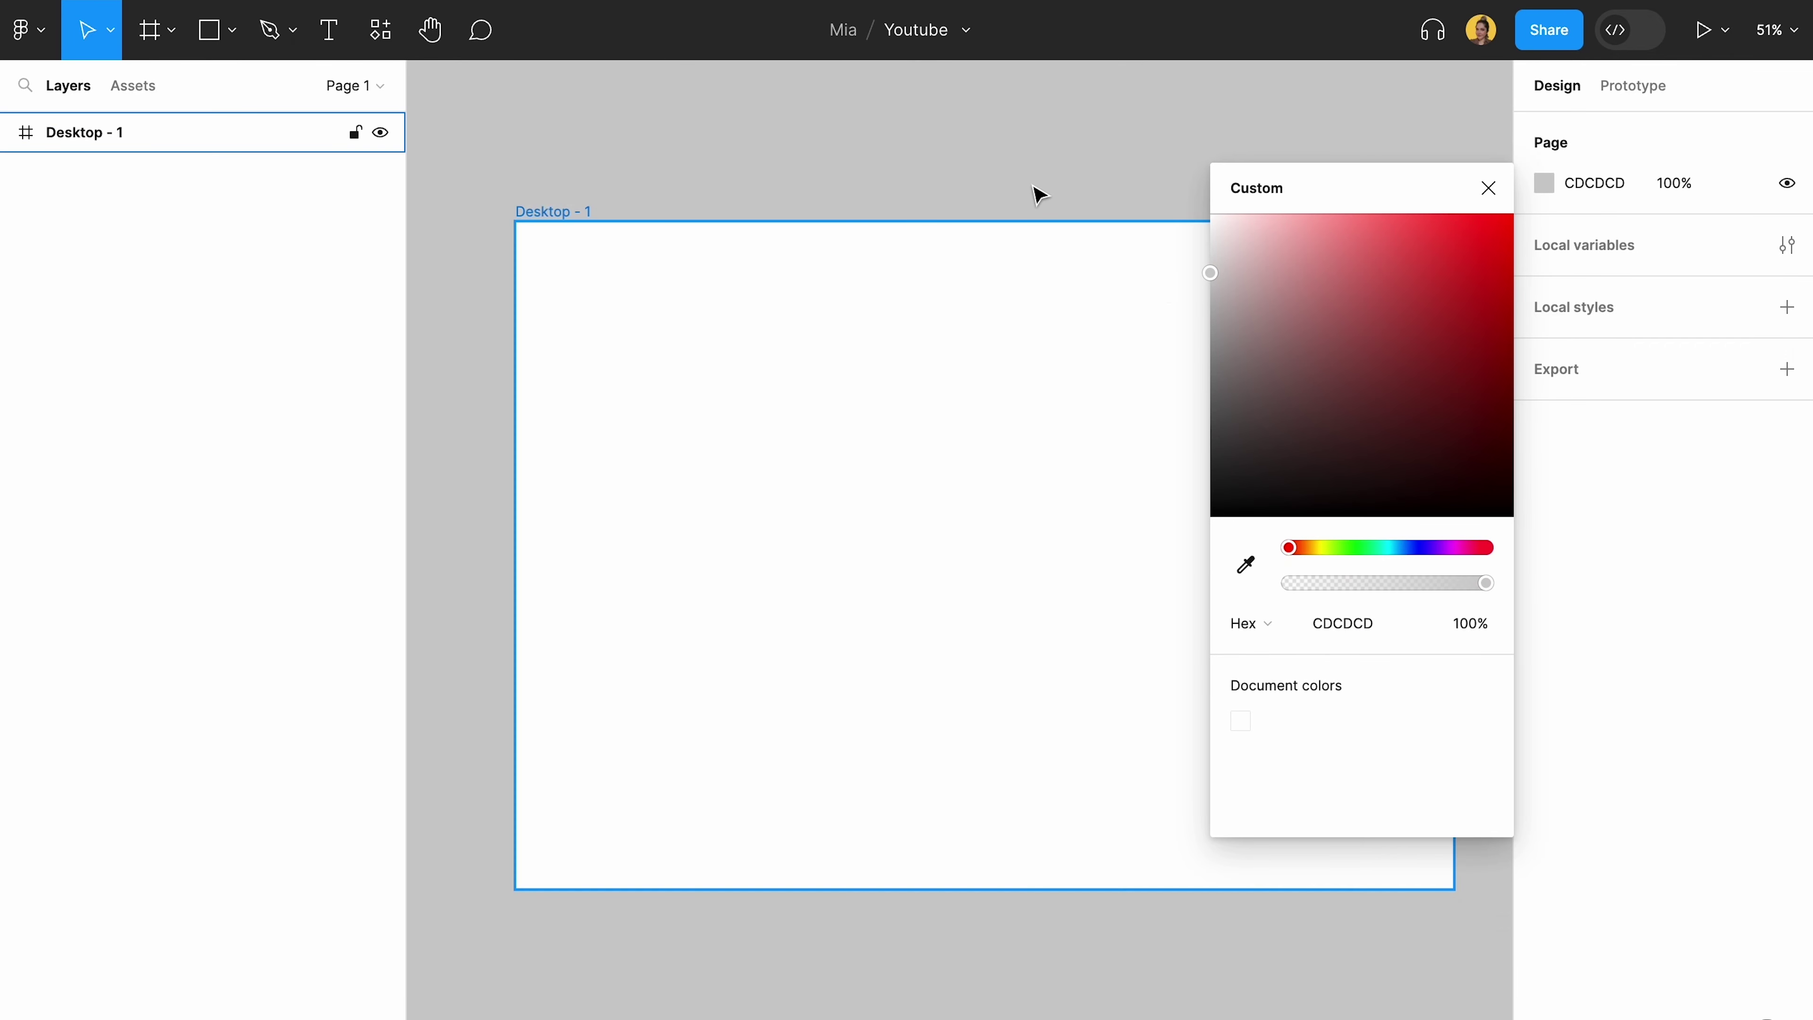
left_click(1012, 177)
- Move the desktop frame left on the canvas to about X -1023, keeping its vertical position, and deselect it
left_click(755, 401)
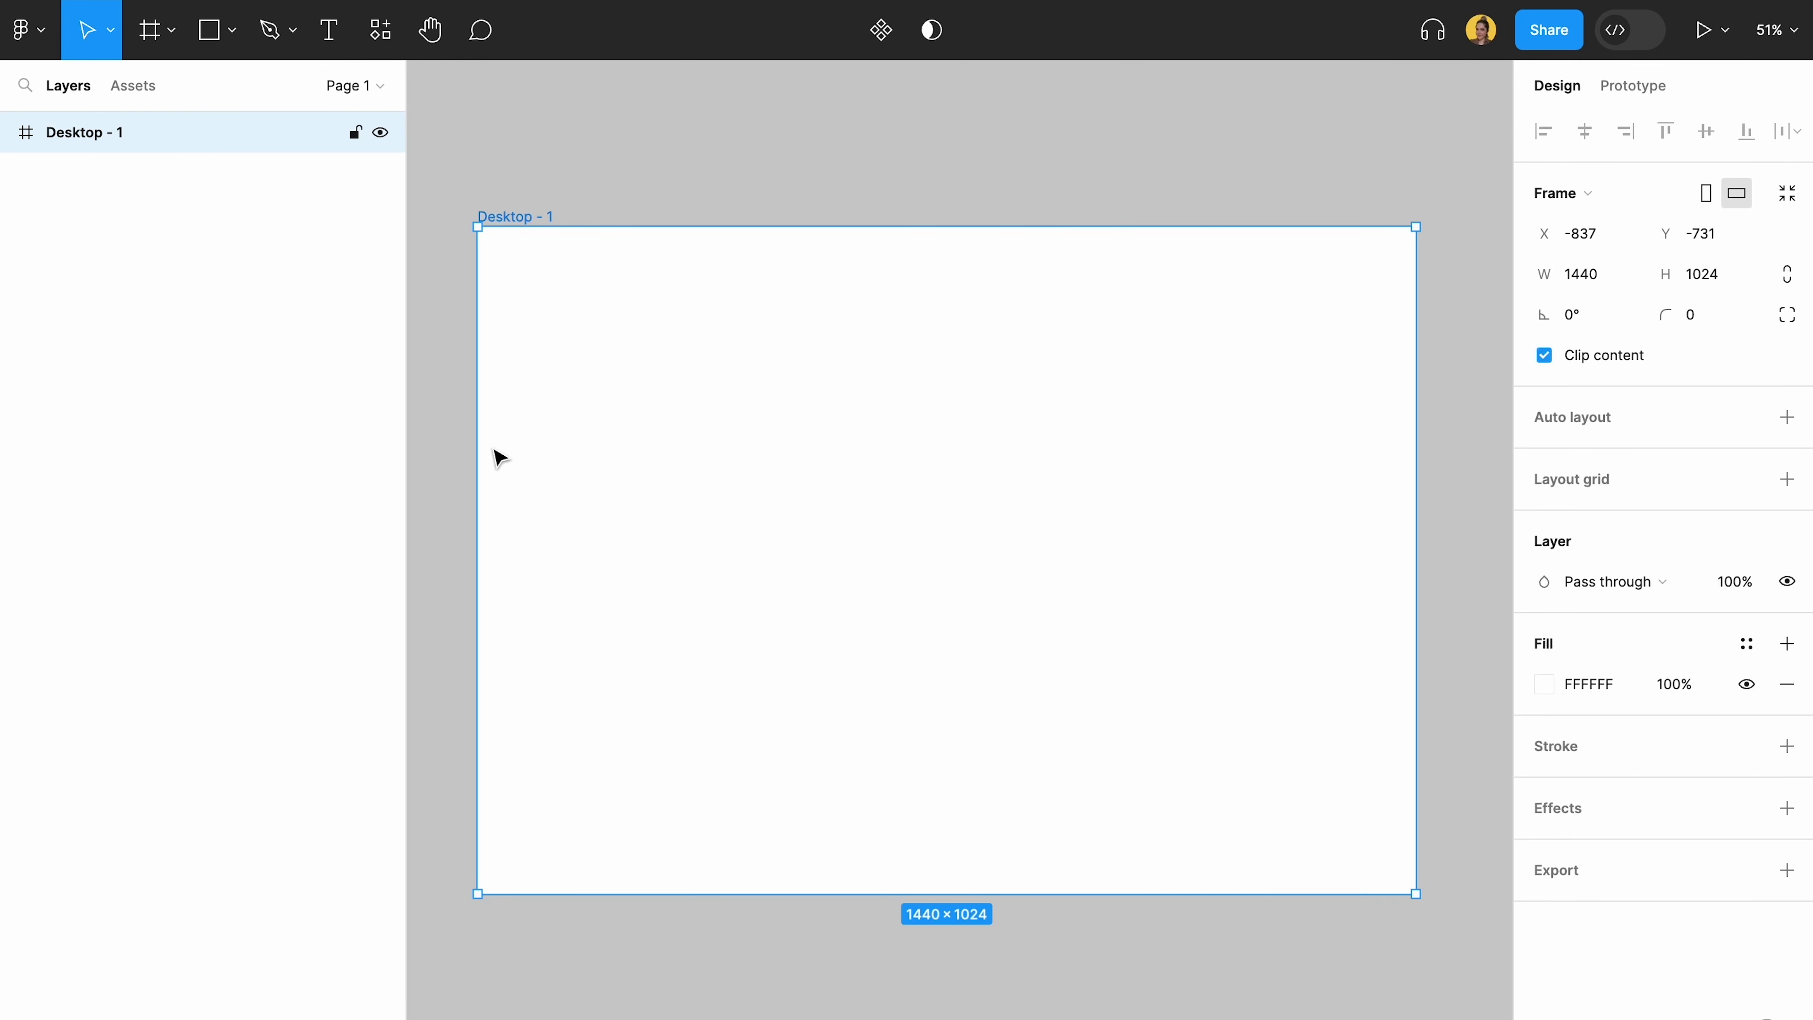
scroll(776, 410, "left", 3)
left_click_drag(776, 411, 599, 397)
left_click(844, 208)
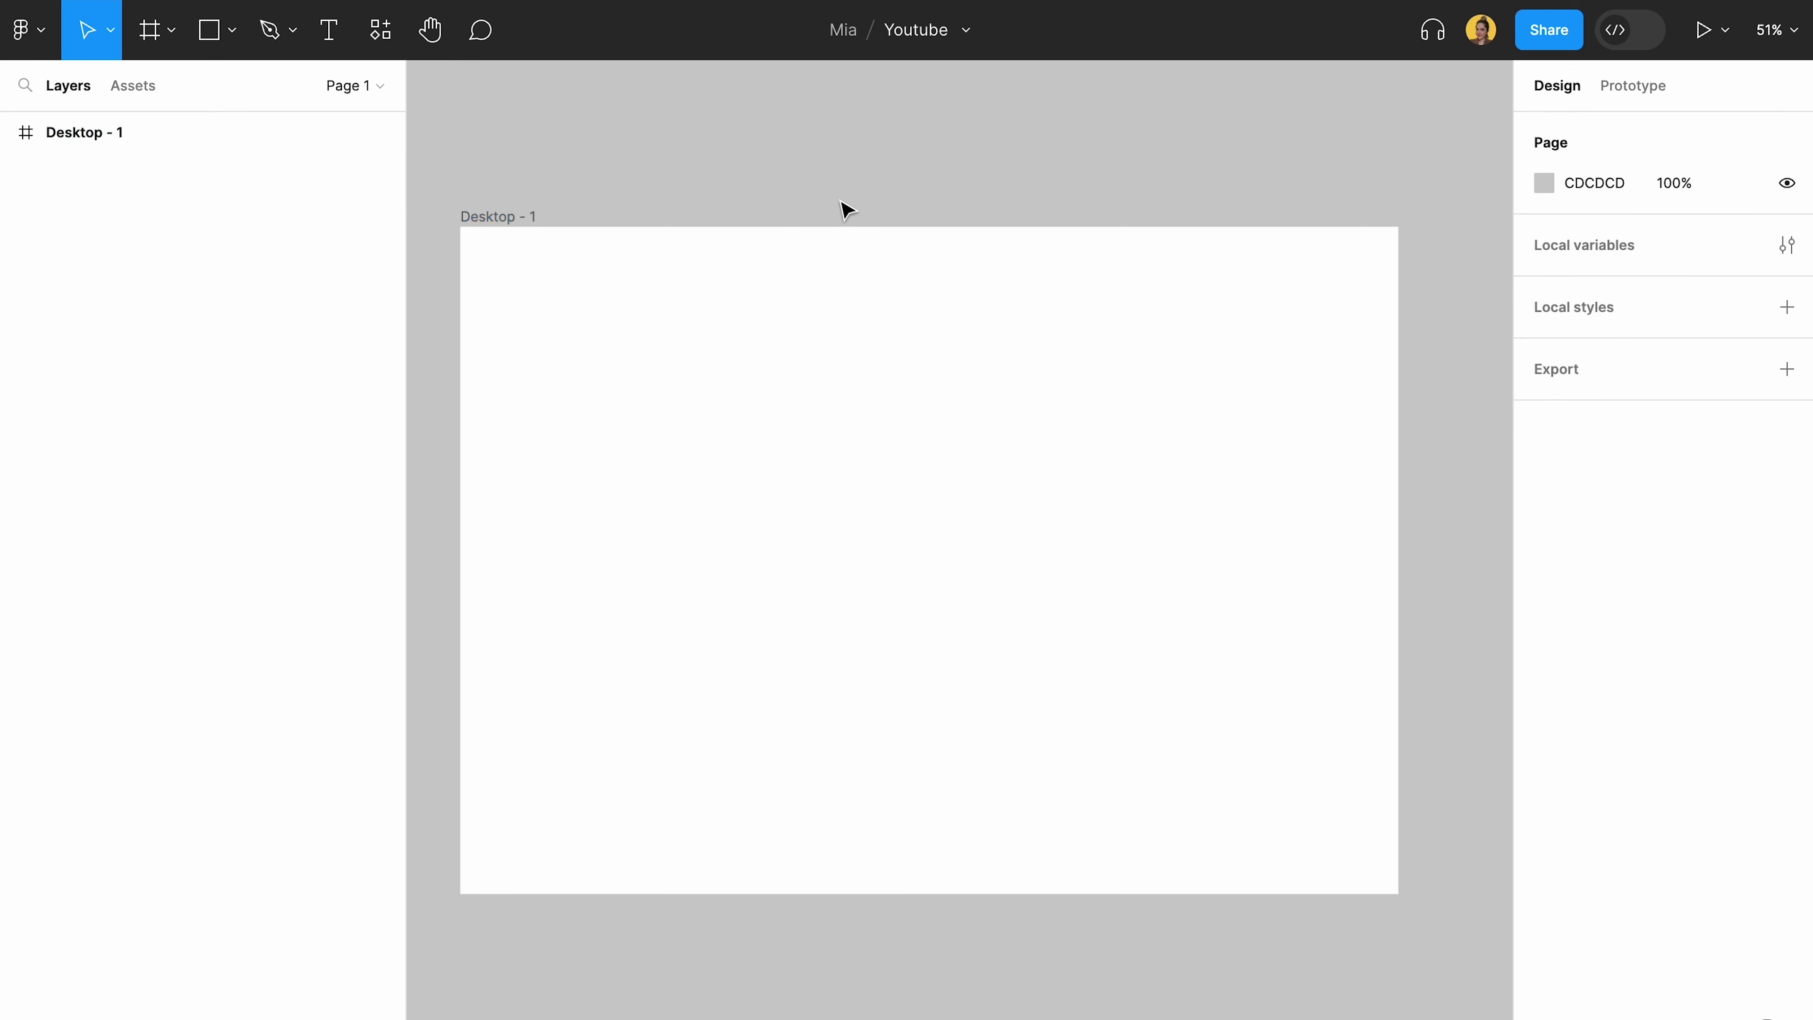
- Draw a rectangle about 132 × 113 near the frame's upper-left corner and a horizontal rightward arrow below it
left_click(230, 30)
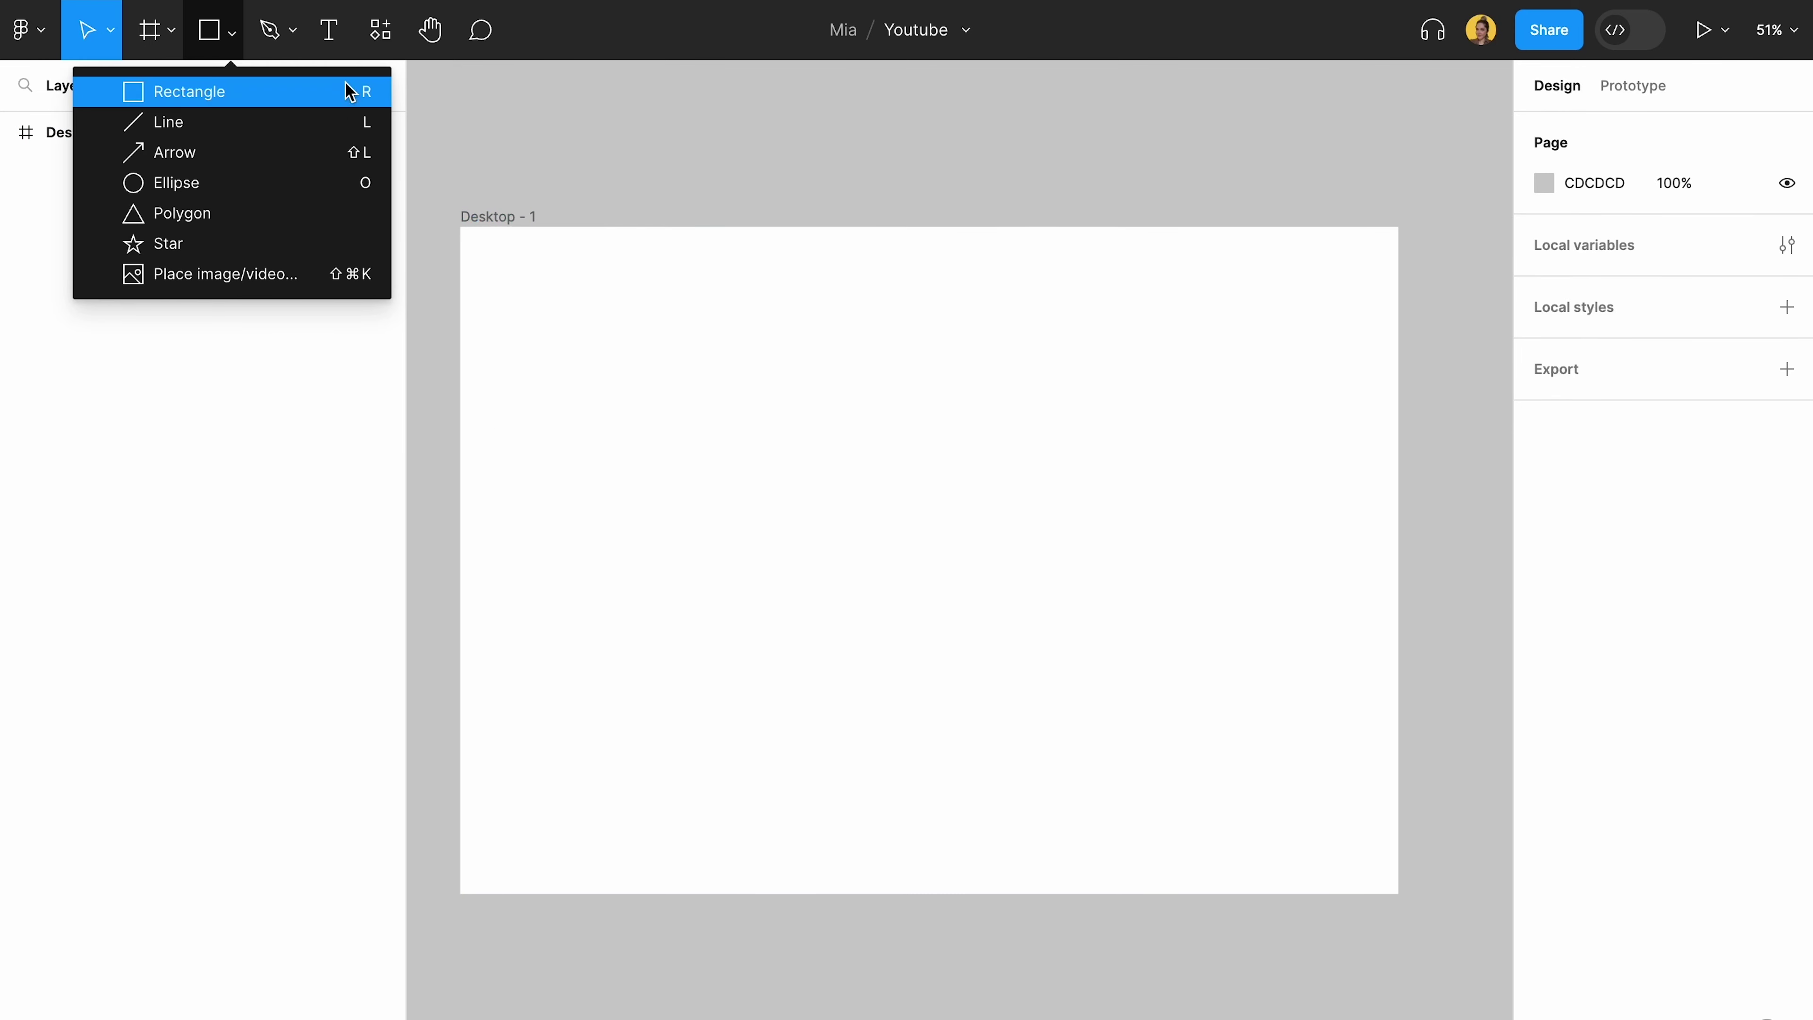
left_click(350, 88)
left_click_drag(555, 266, 641, 341)
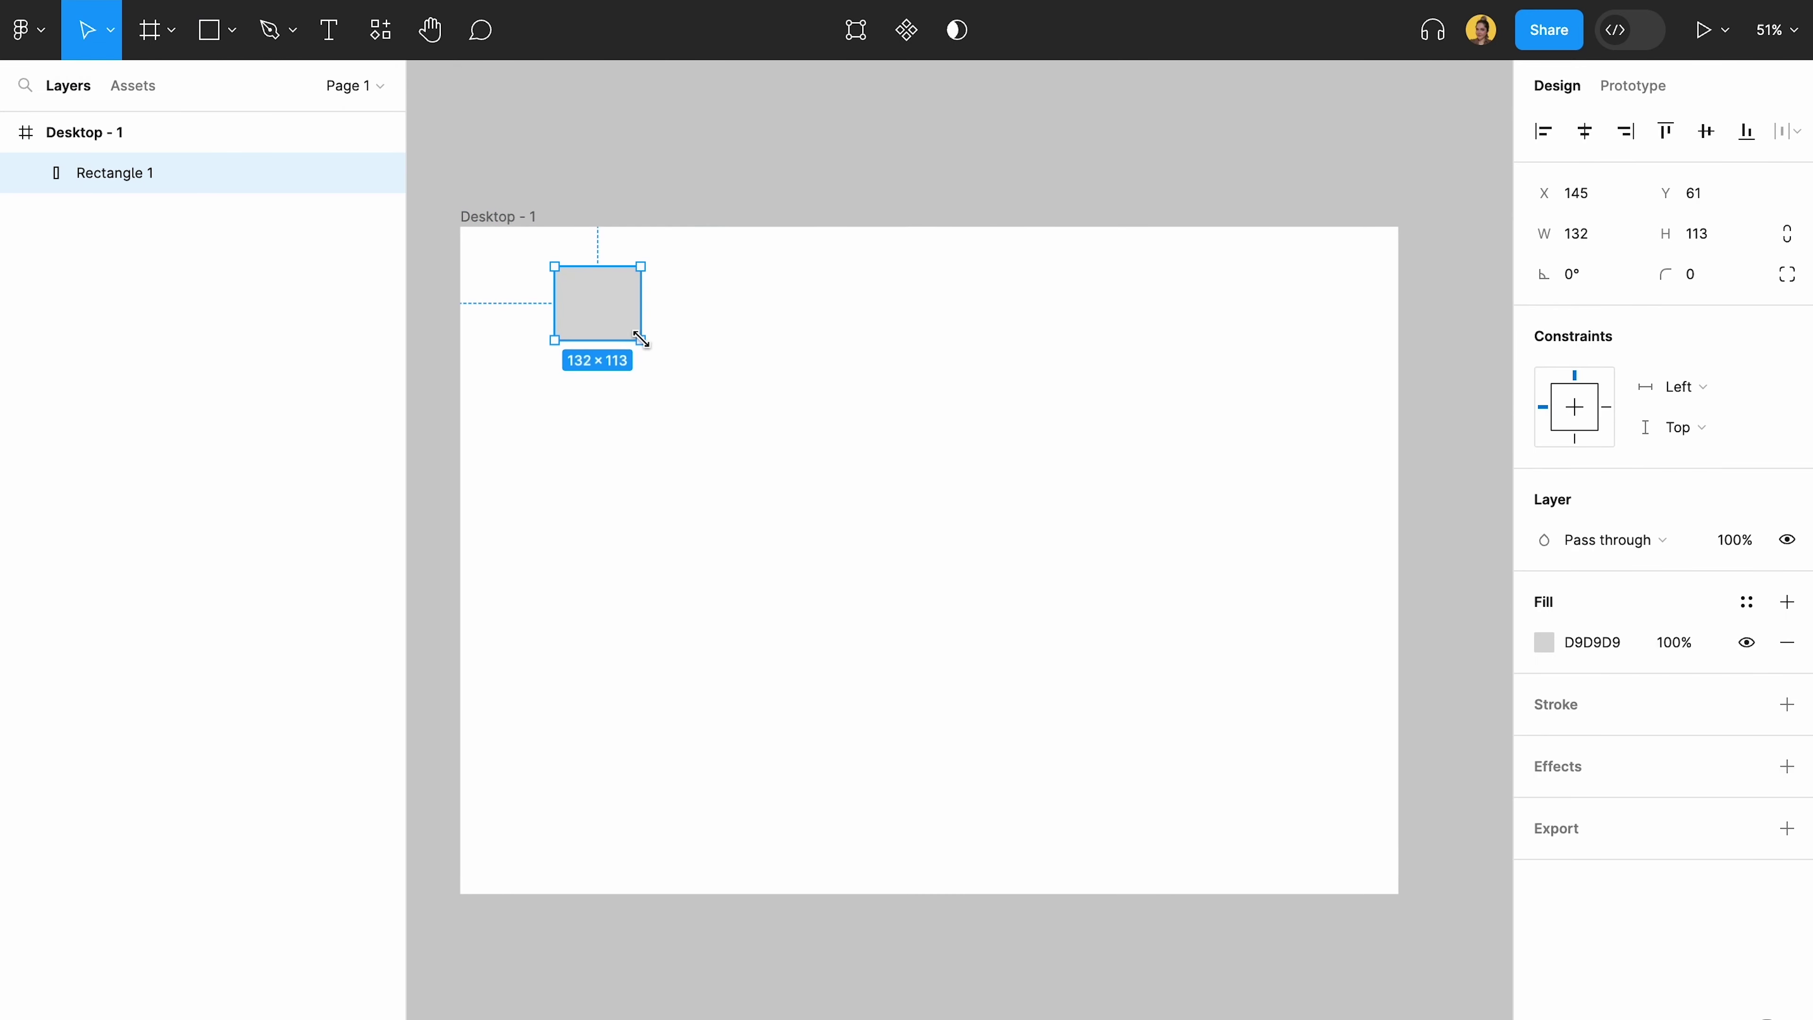
left_click(230, 31)
left_click(246, 152)
left_click_drag(514, 426, 618, 426)
left_click(649, 524)
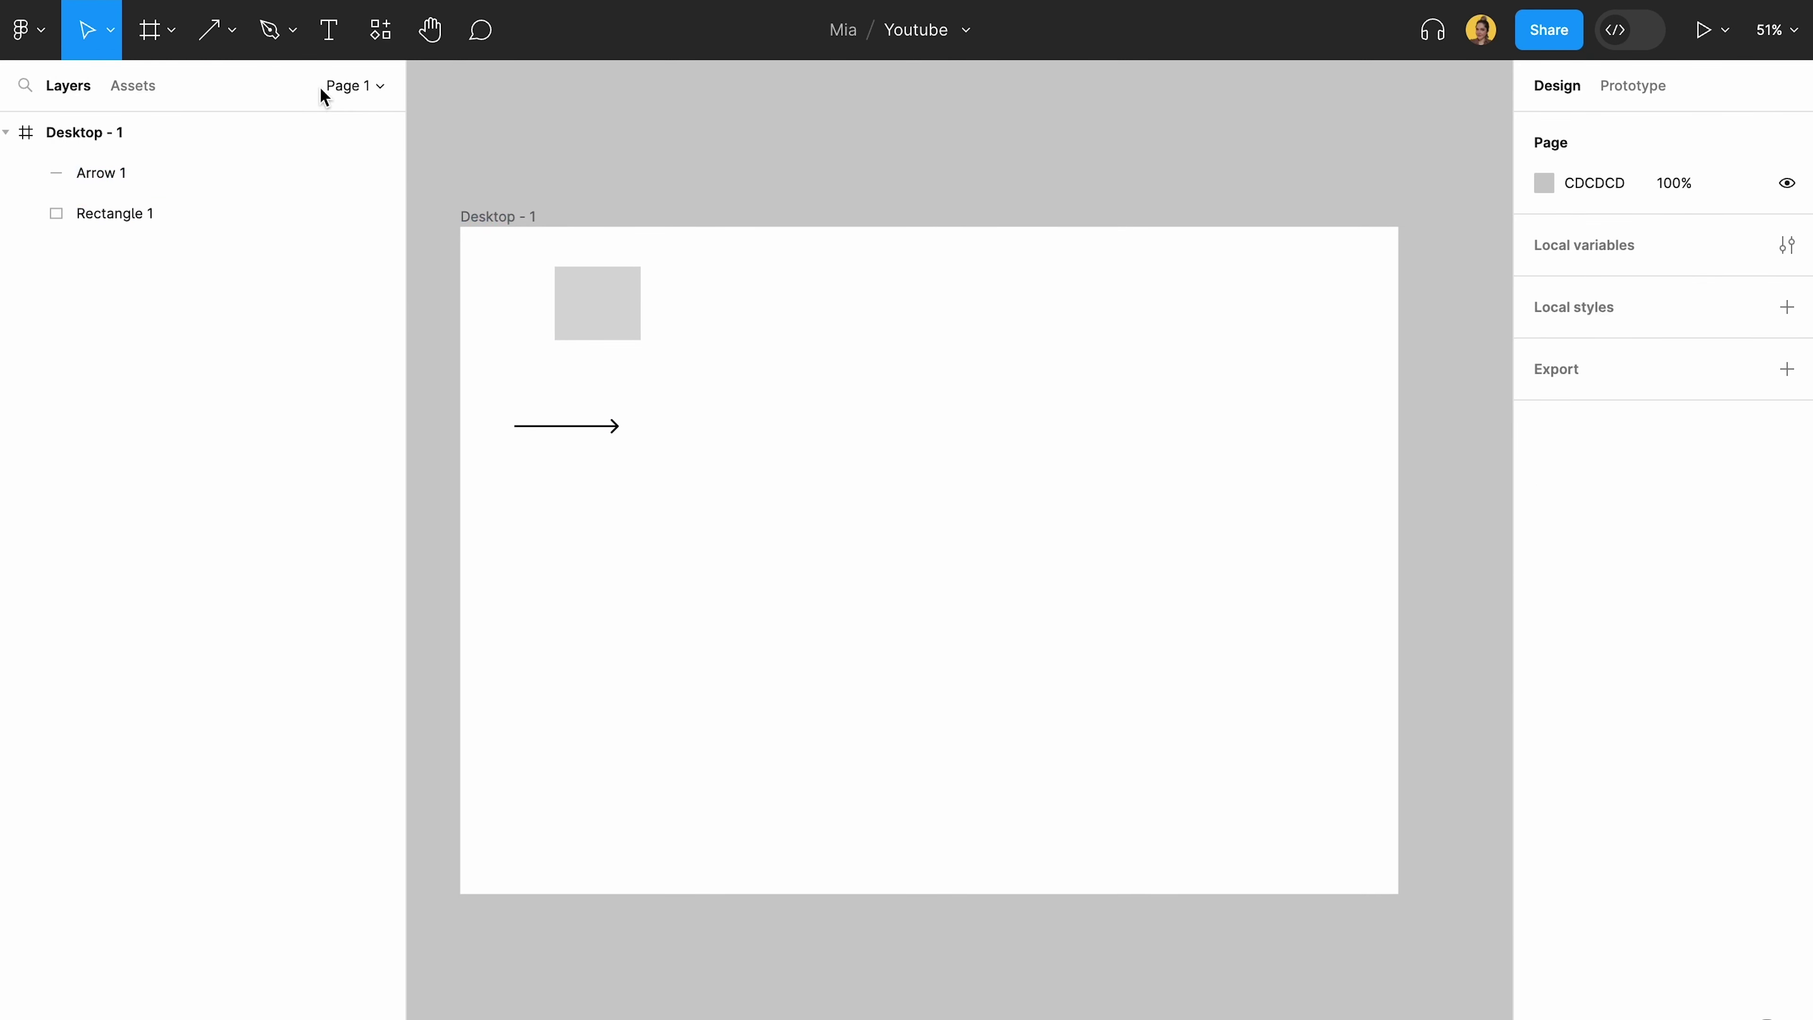
- Draw an ellipse about 165 × 170 just below the arrow in the frame
left_click(248, 44)
left_click(233, 39)
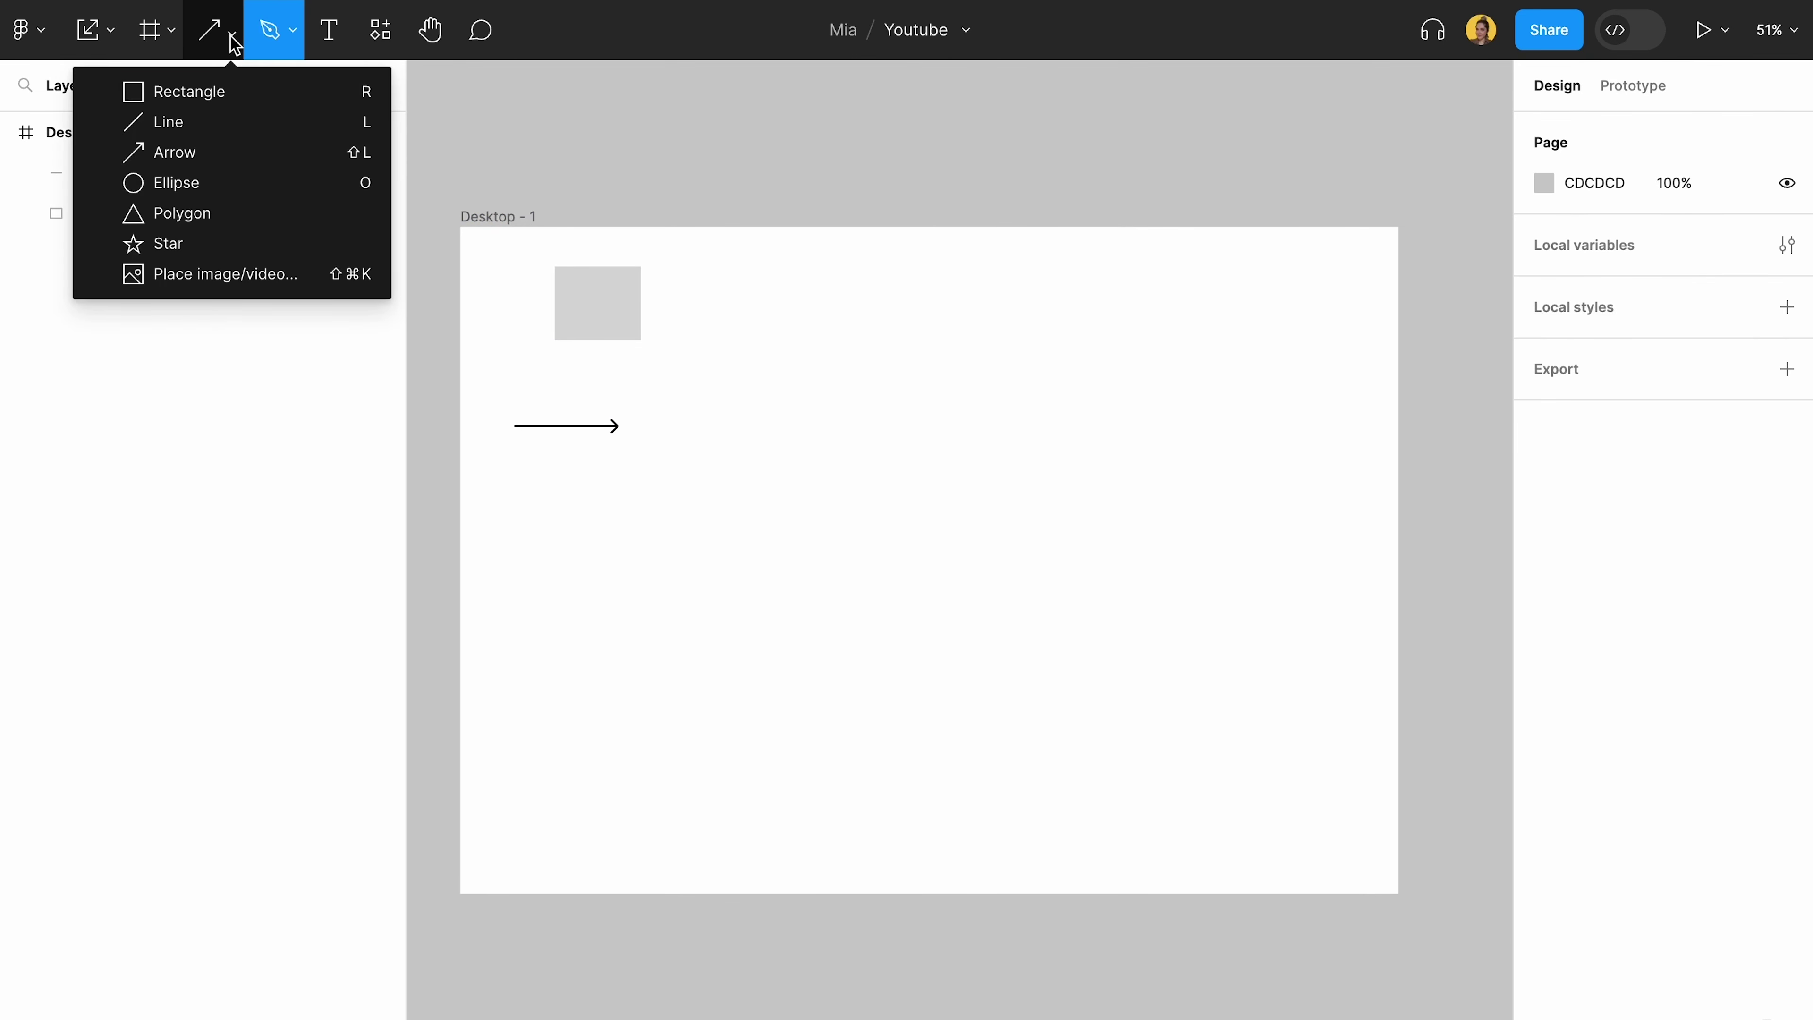
left_click(255, 182)
left_click_drag(509, 583, 626, 481)
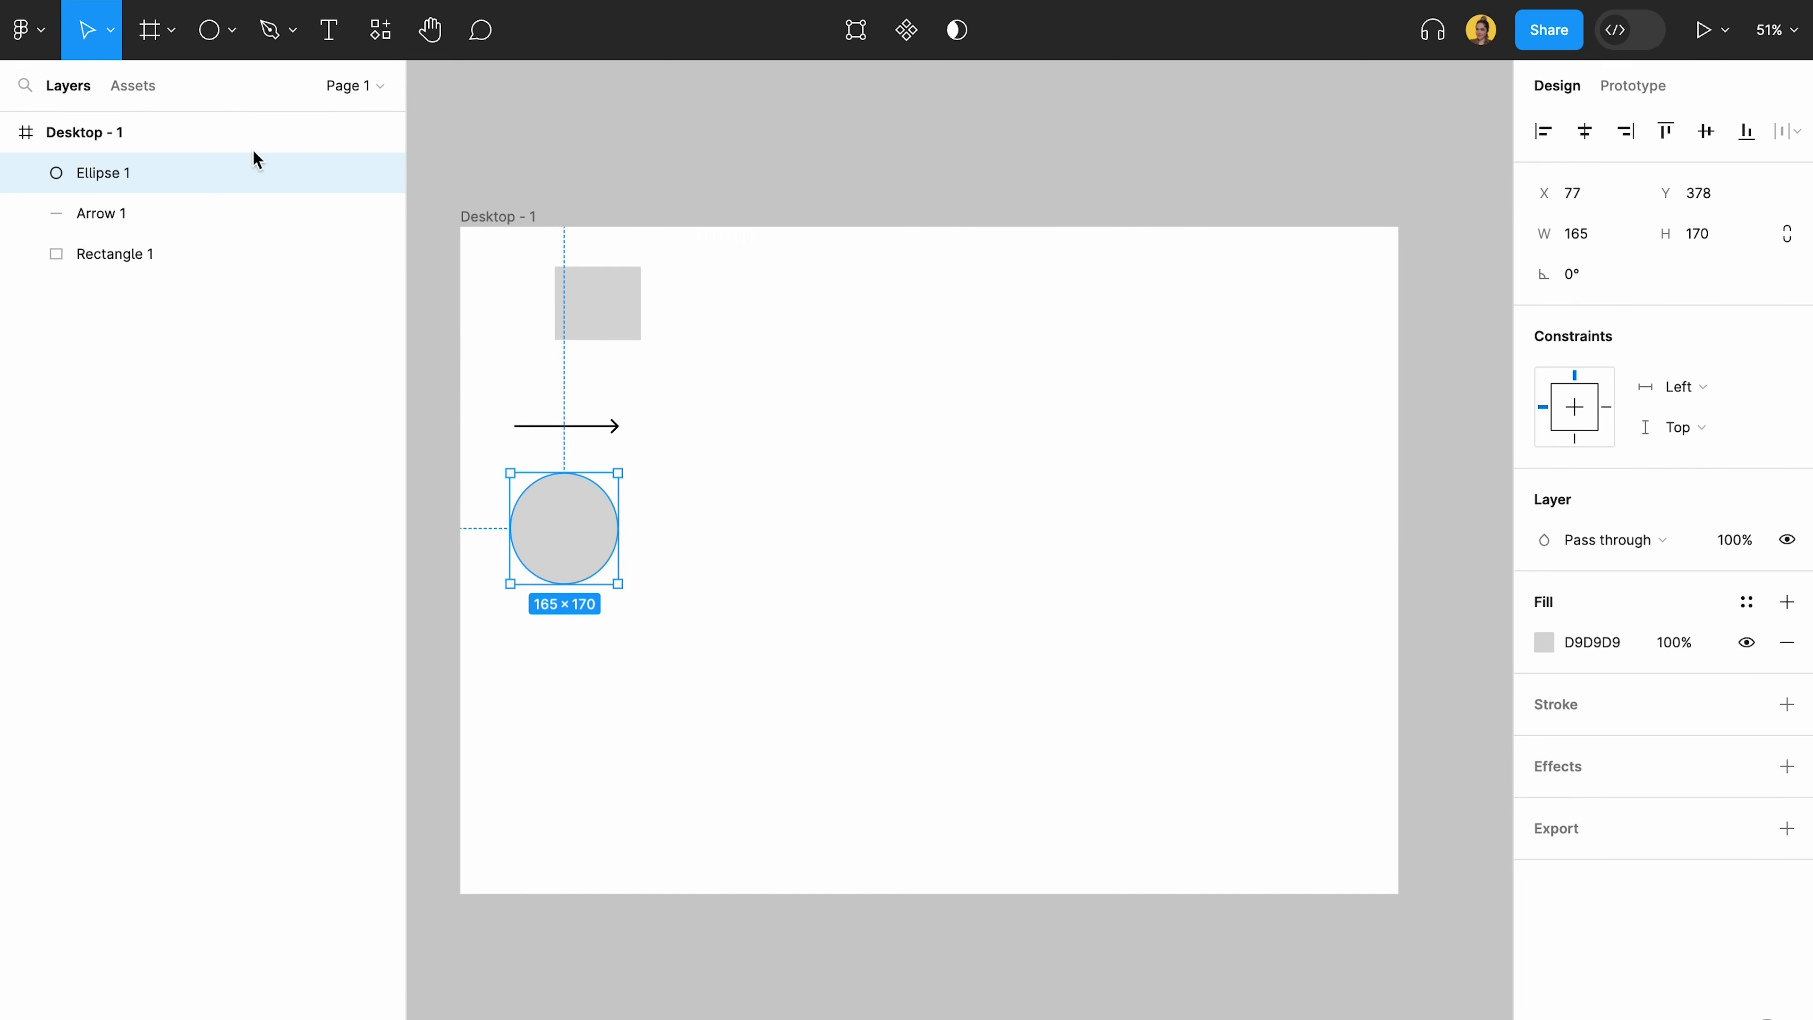
- Draw a five-pointed star to the right of the rectangle, larger than the other shapes
left_click(232, 33)
left_click(288, 242)
left_click_drag(709, 273, 878, 472)
left_click(879, 496)
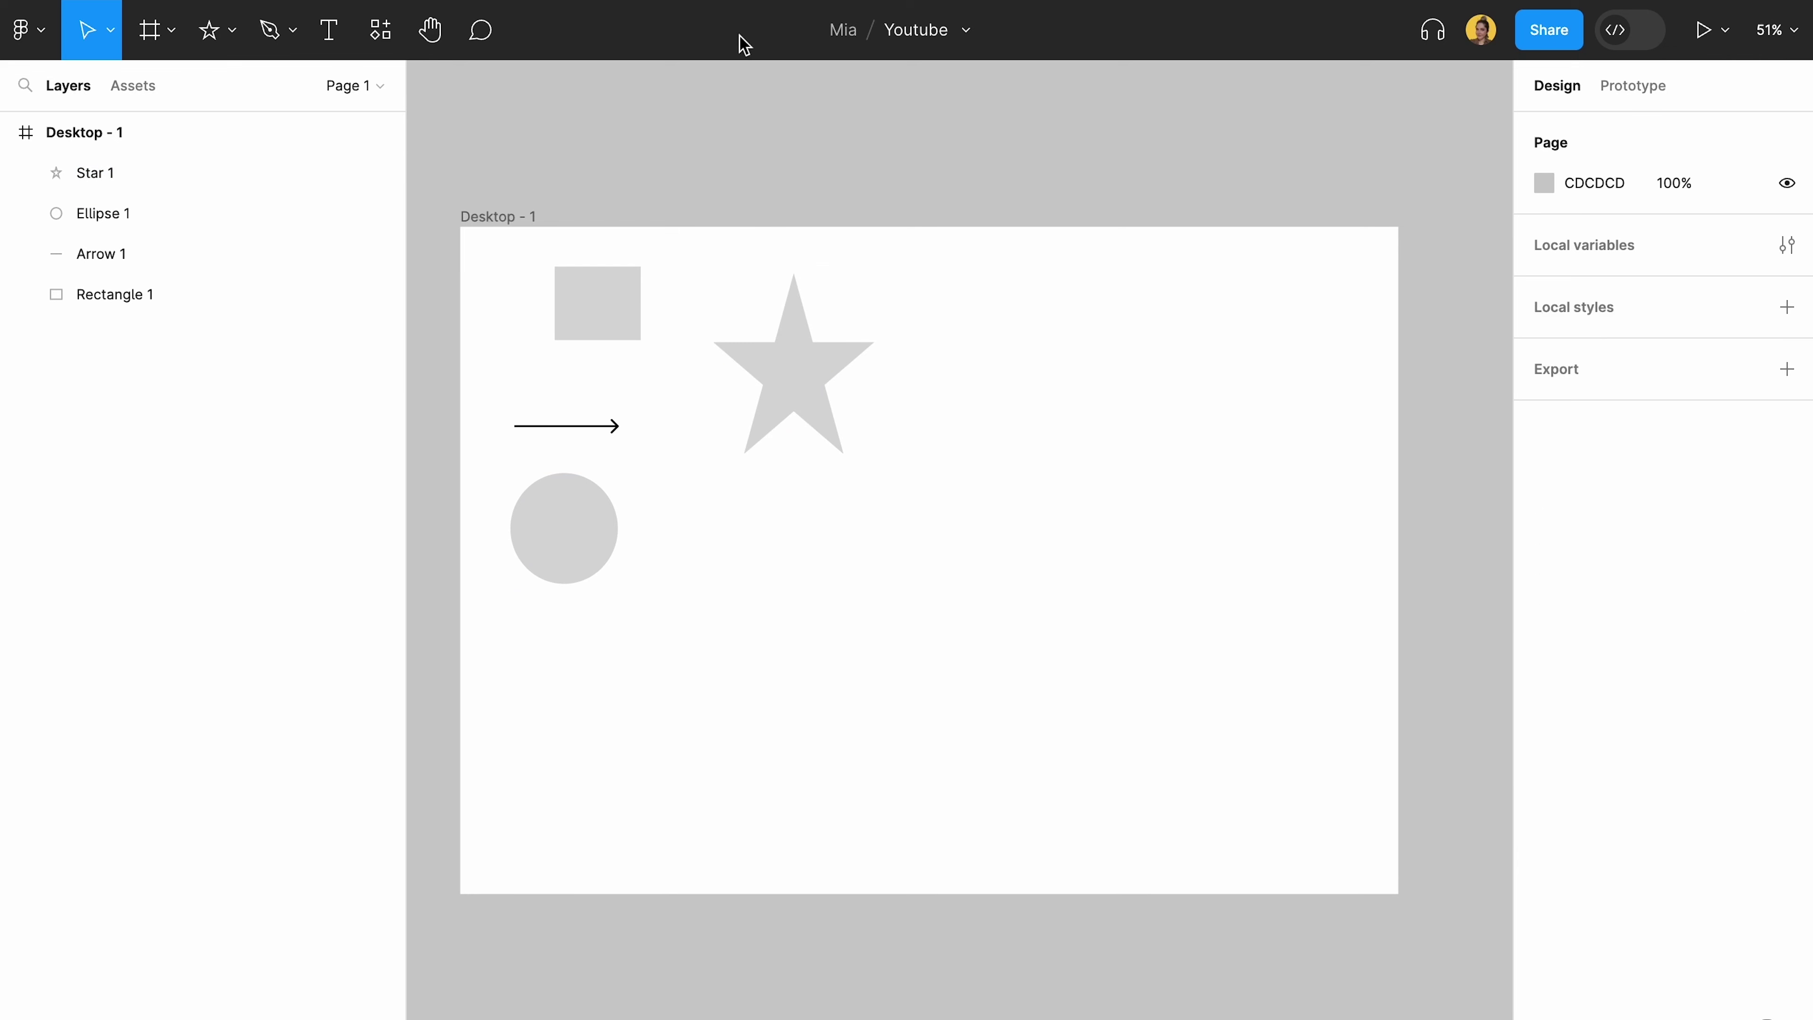
- Delete the rectangle, arrow, ellipse and star from the desktop frame
left_click_drag(535, 632, 872, 284)
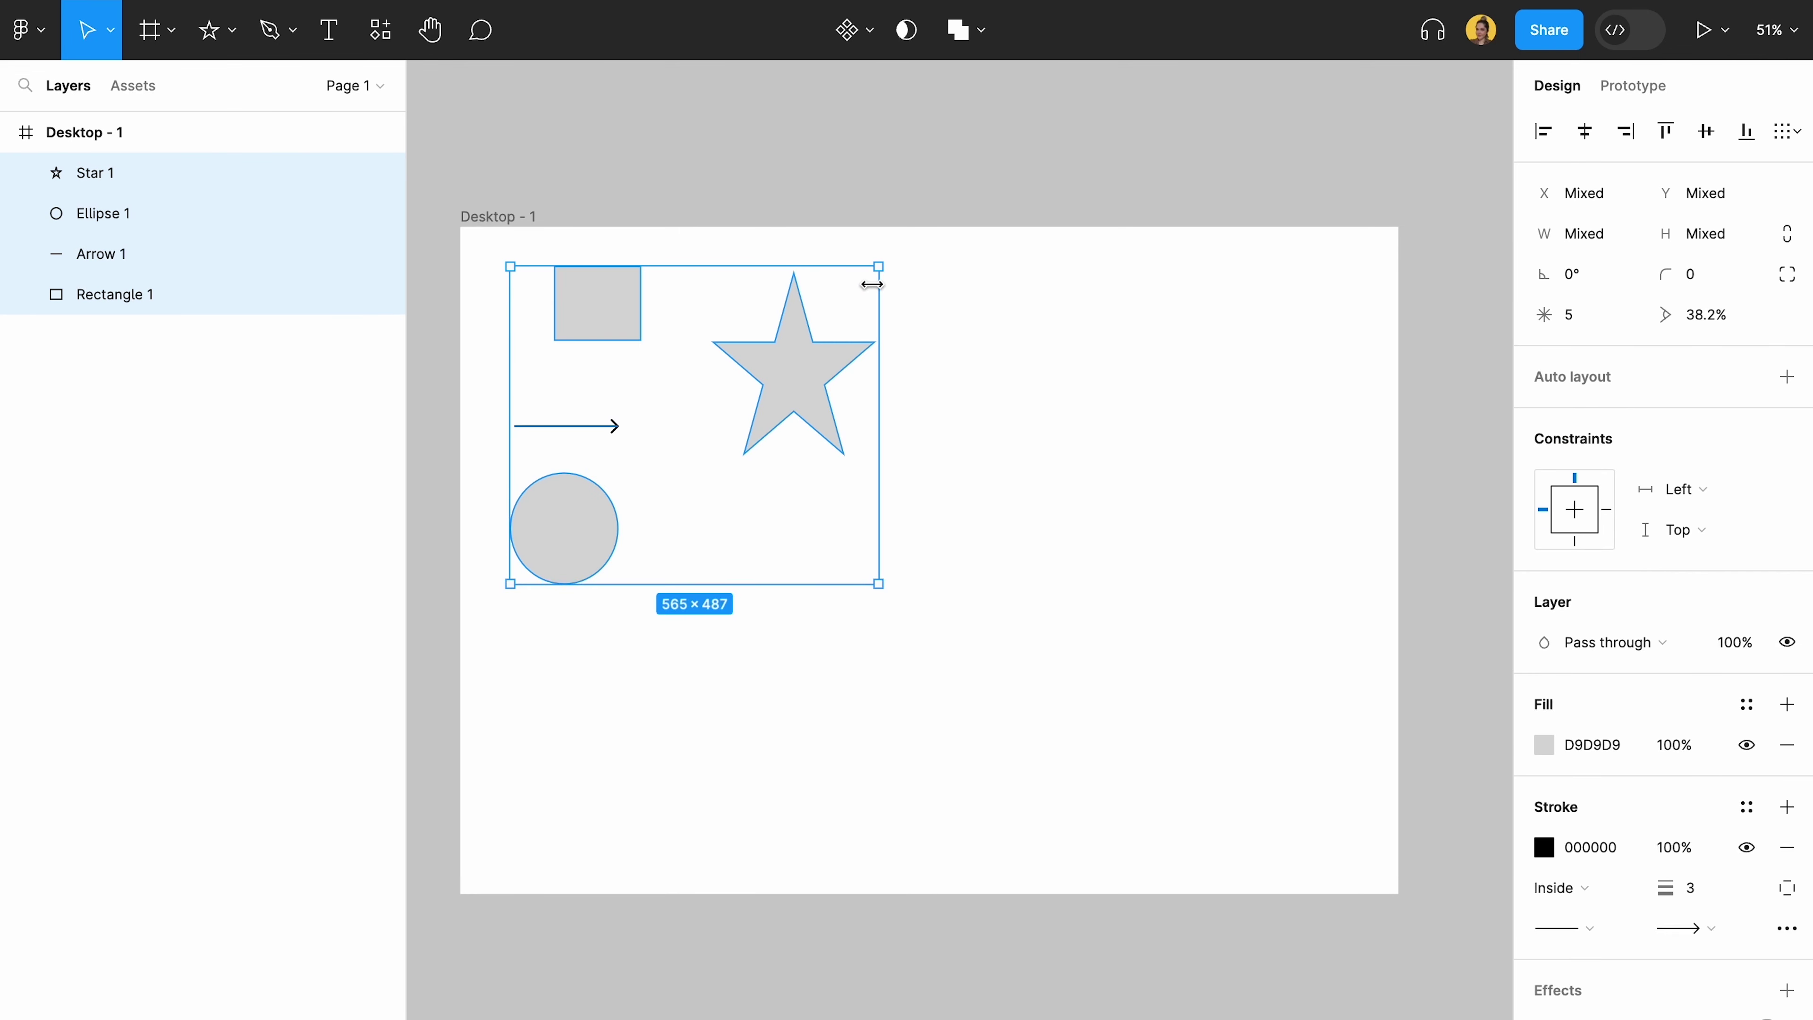
key("Delete")
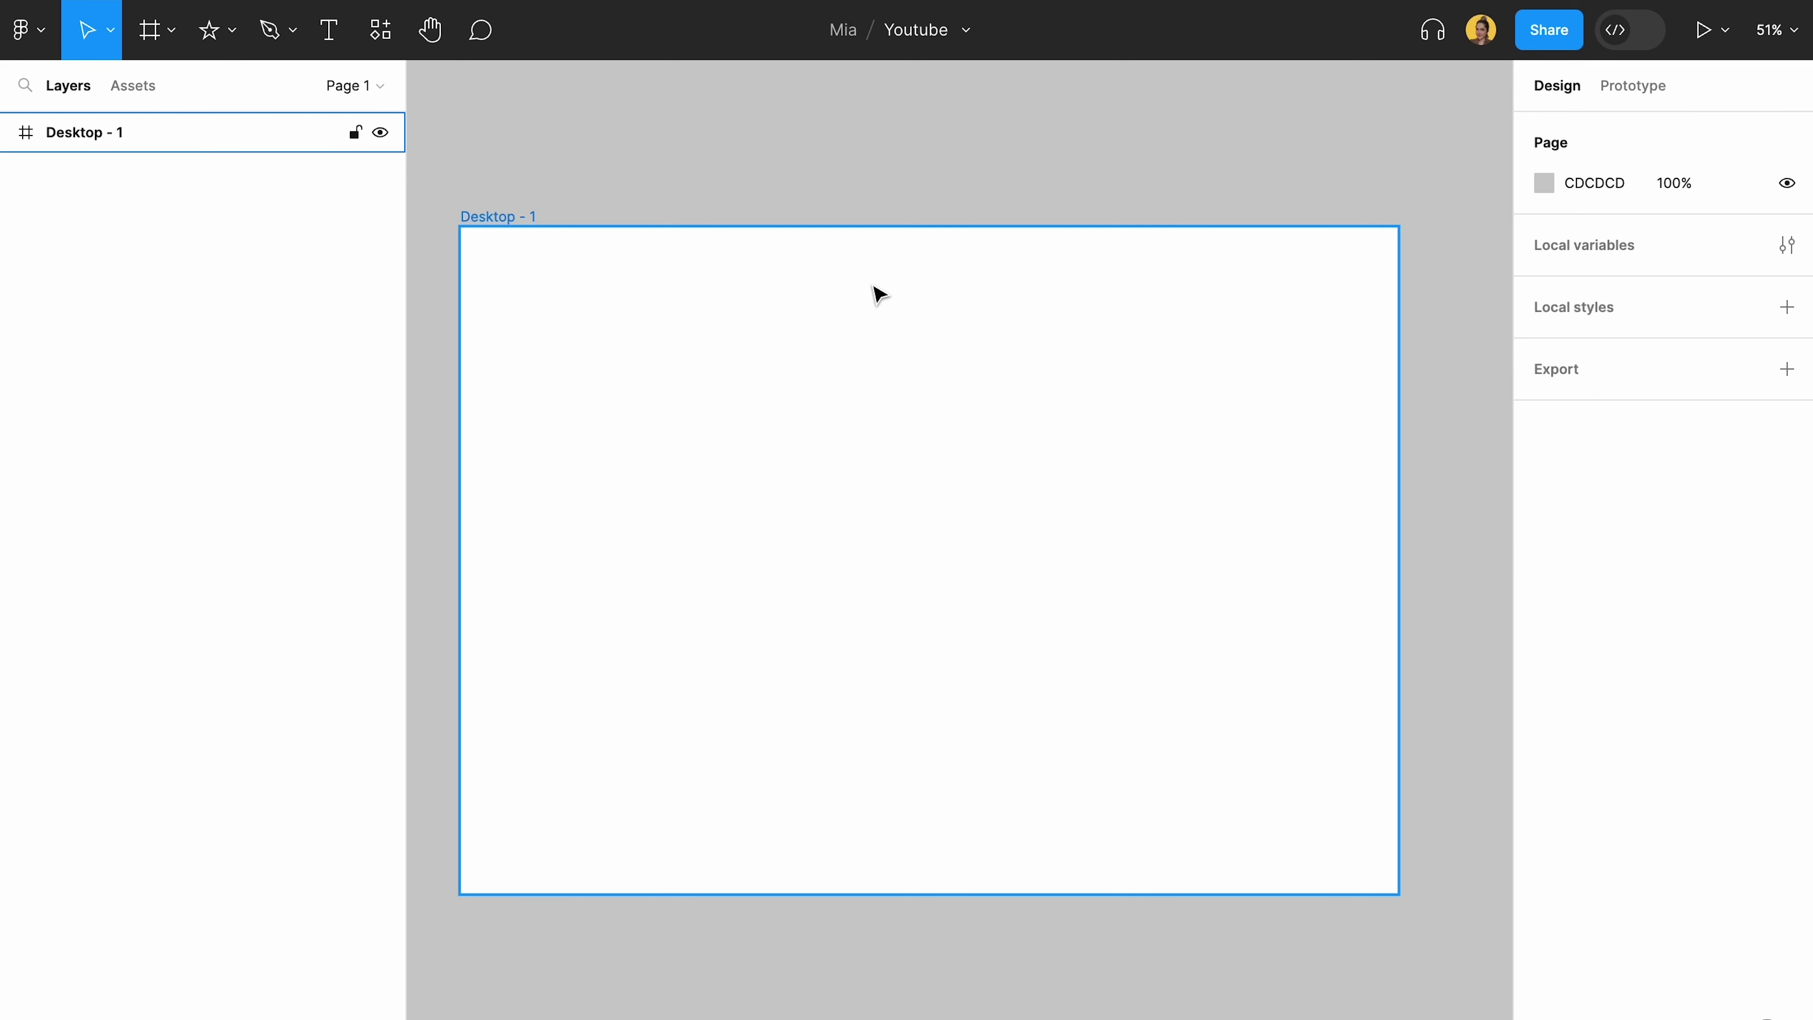
- Draw a closed shape about 113 × 95 in the frame with the Pen tool, combining straight sides and a curved top
left_click(278, 43)
left_click(293, 38)
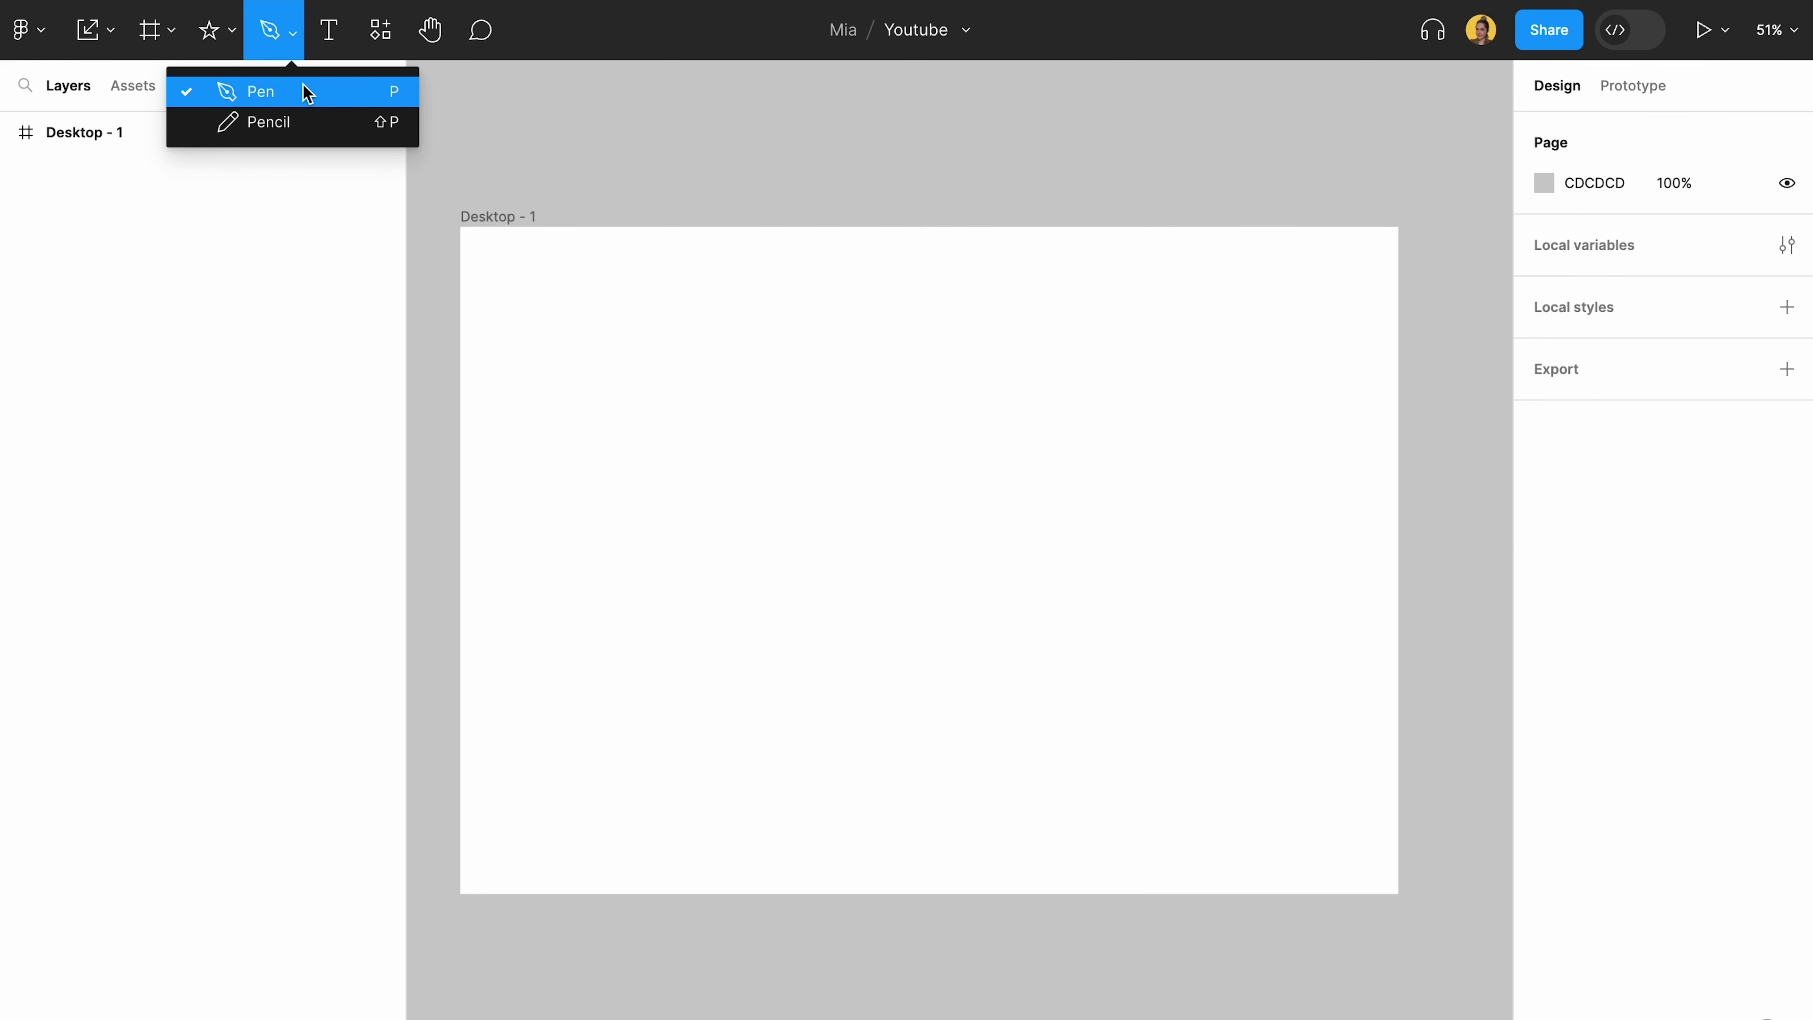
left_click(303, 84)
left_click(573, 416)
left_click(592, 374)
scroll(592, 374, "up", 5)
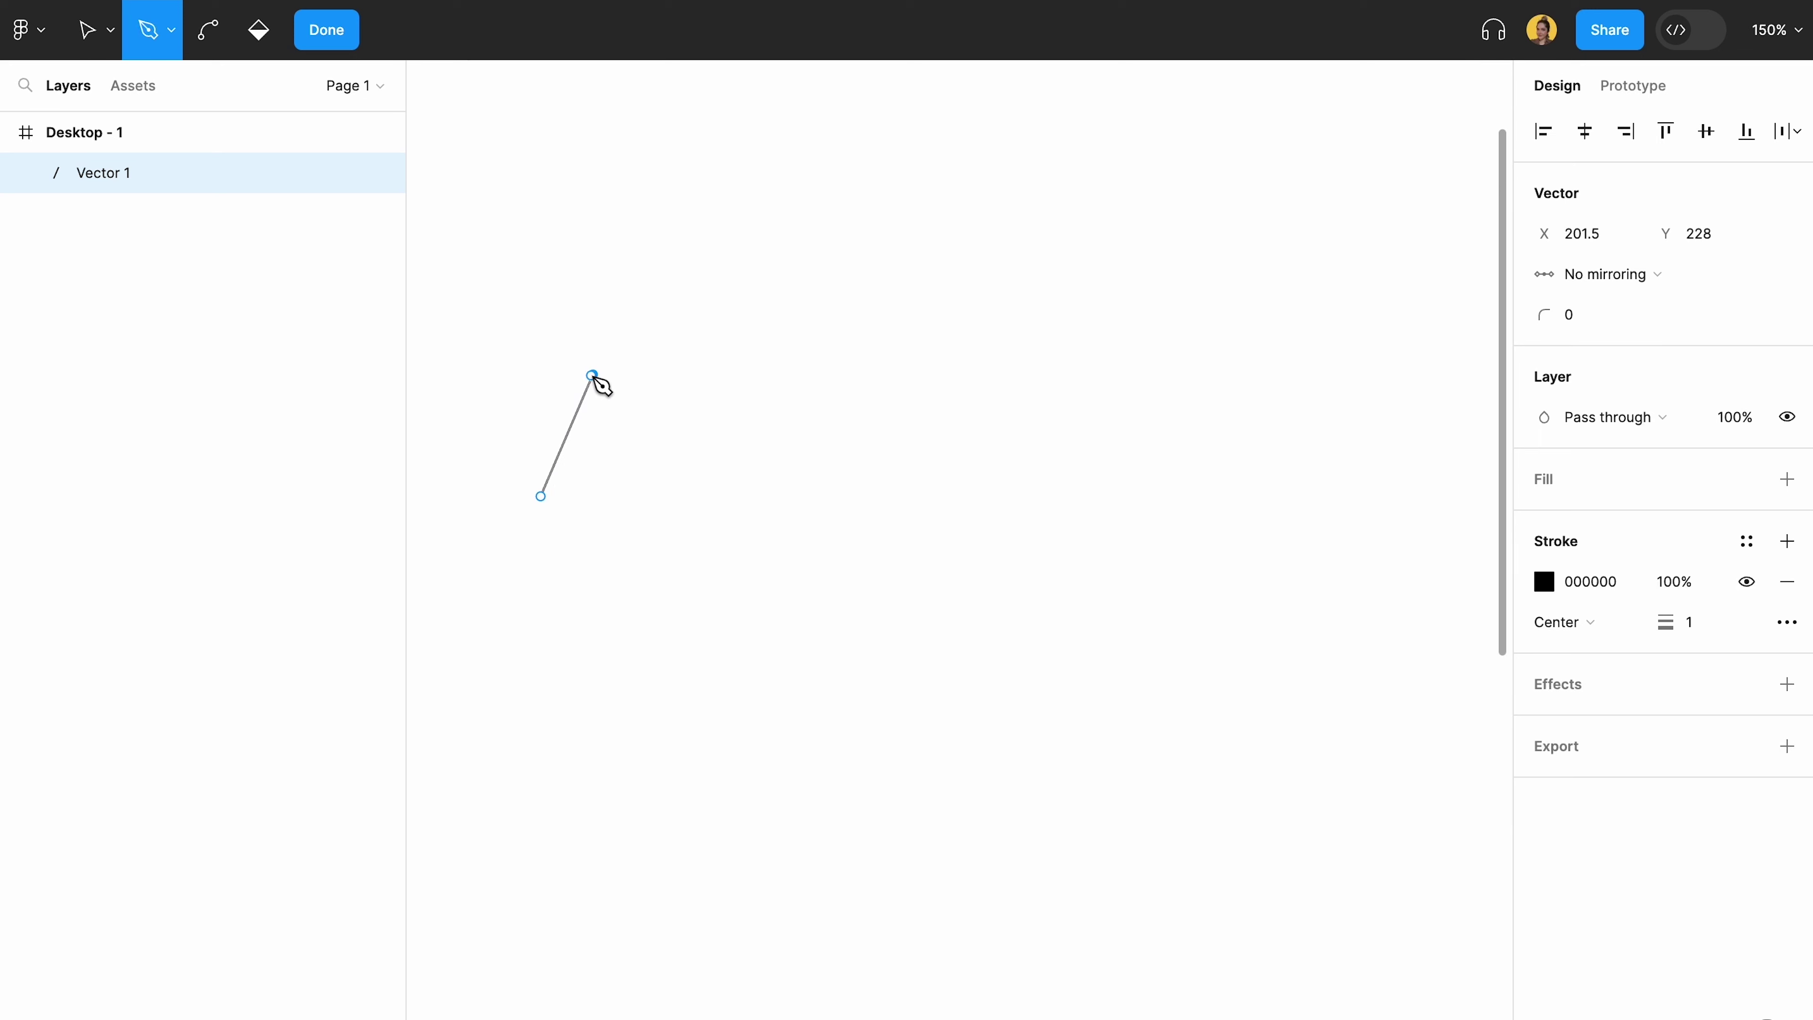
left_click_drag(716, 360, 774, 422)
left_click(749, 519)
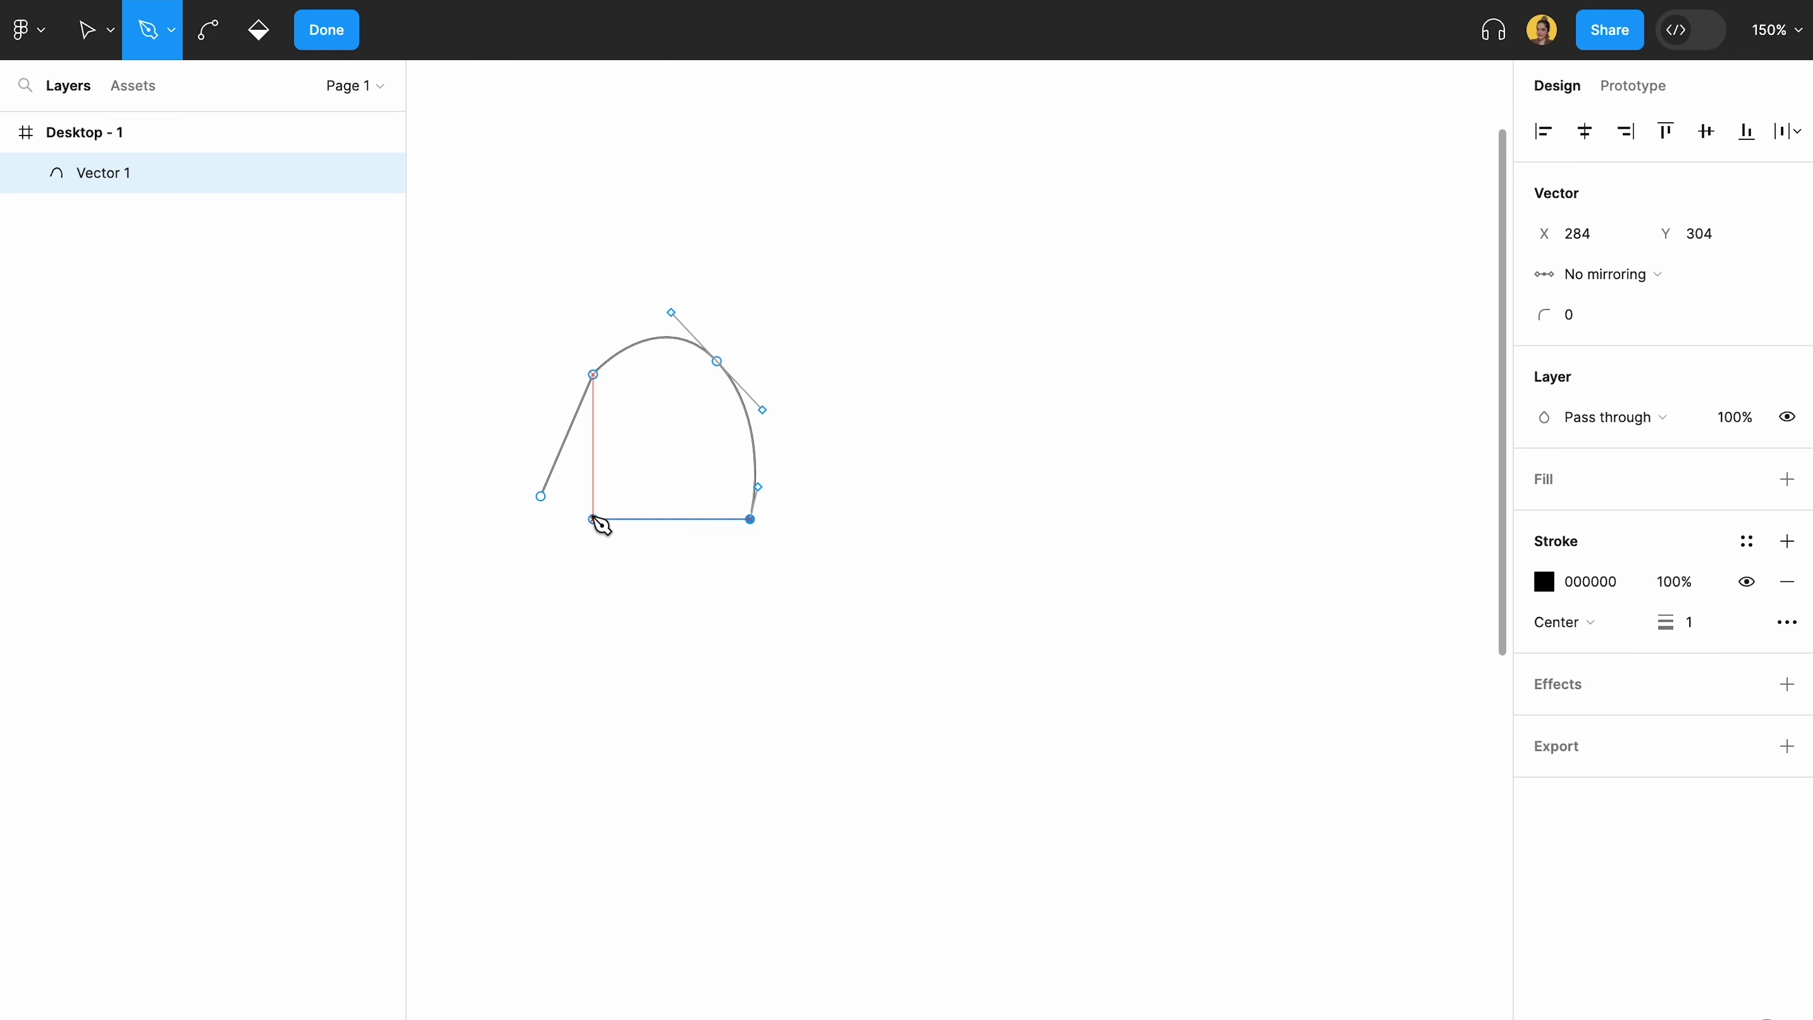
left_click(540, 497)
key("Escape")
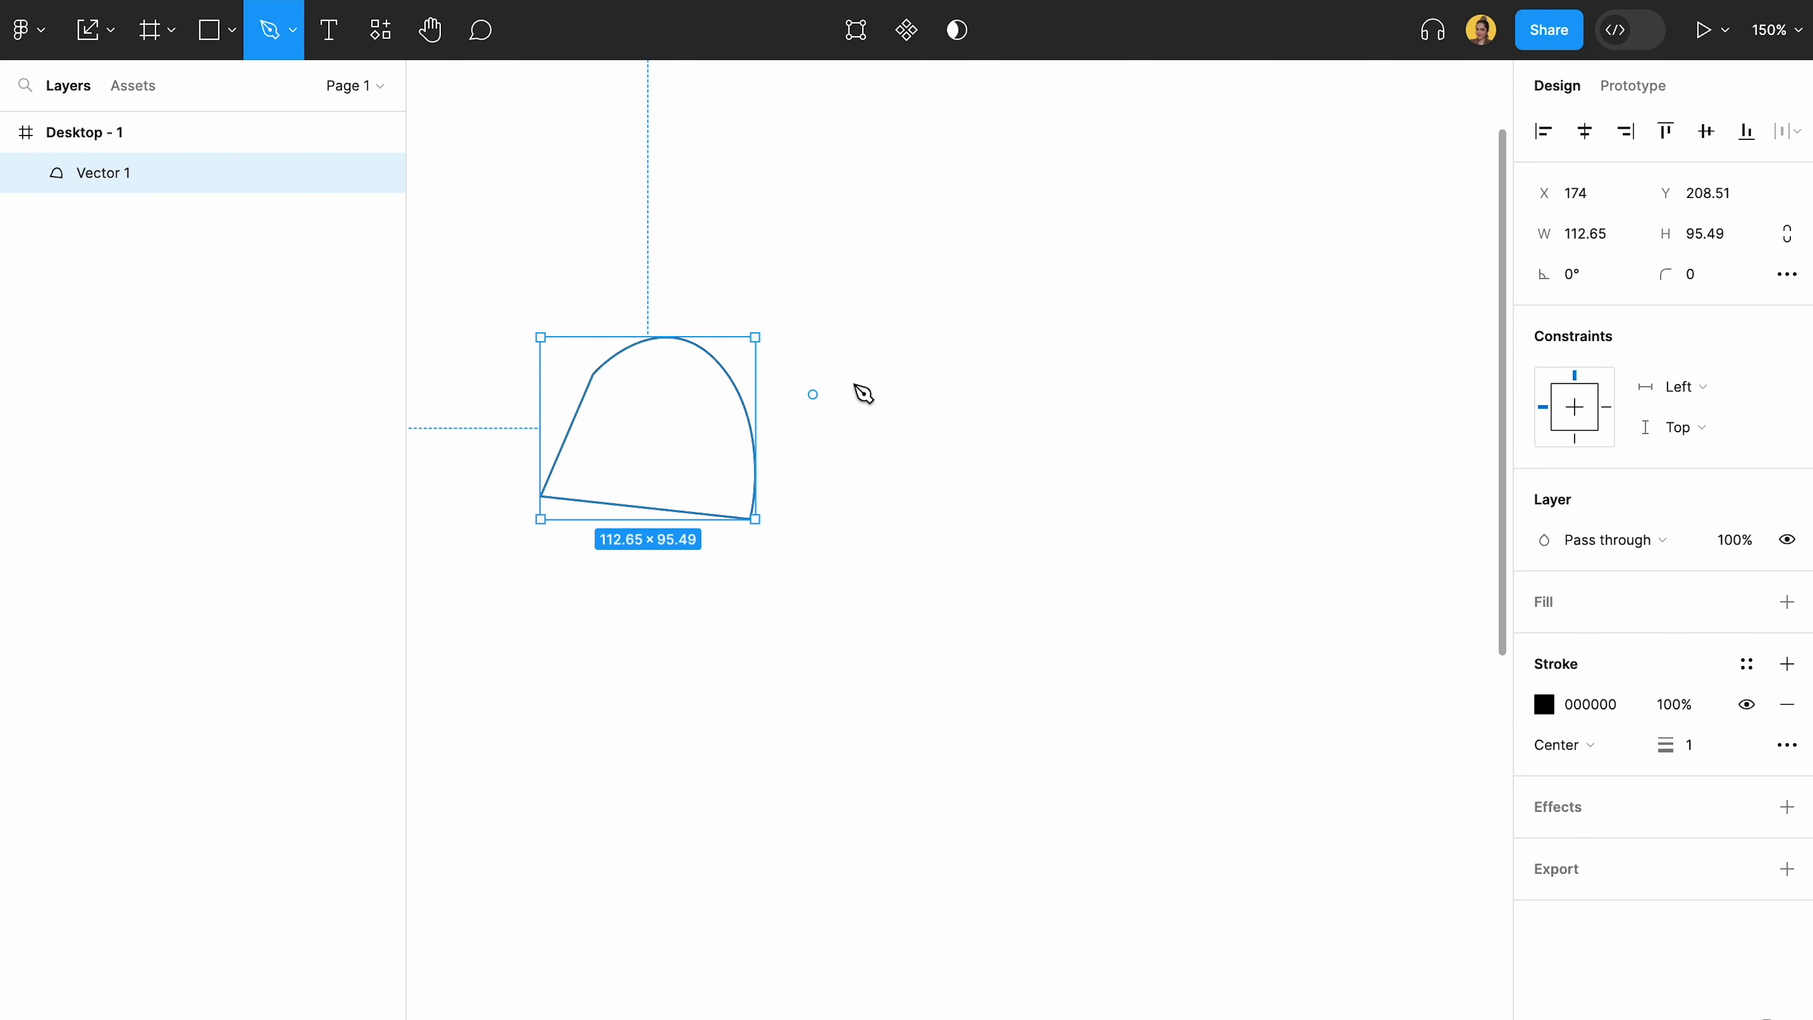
key("Escape")
key("Escape")
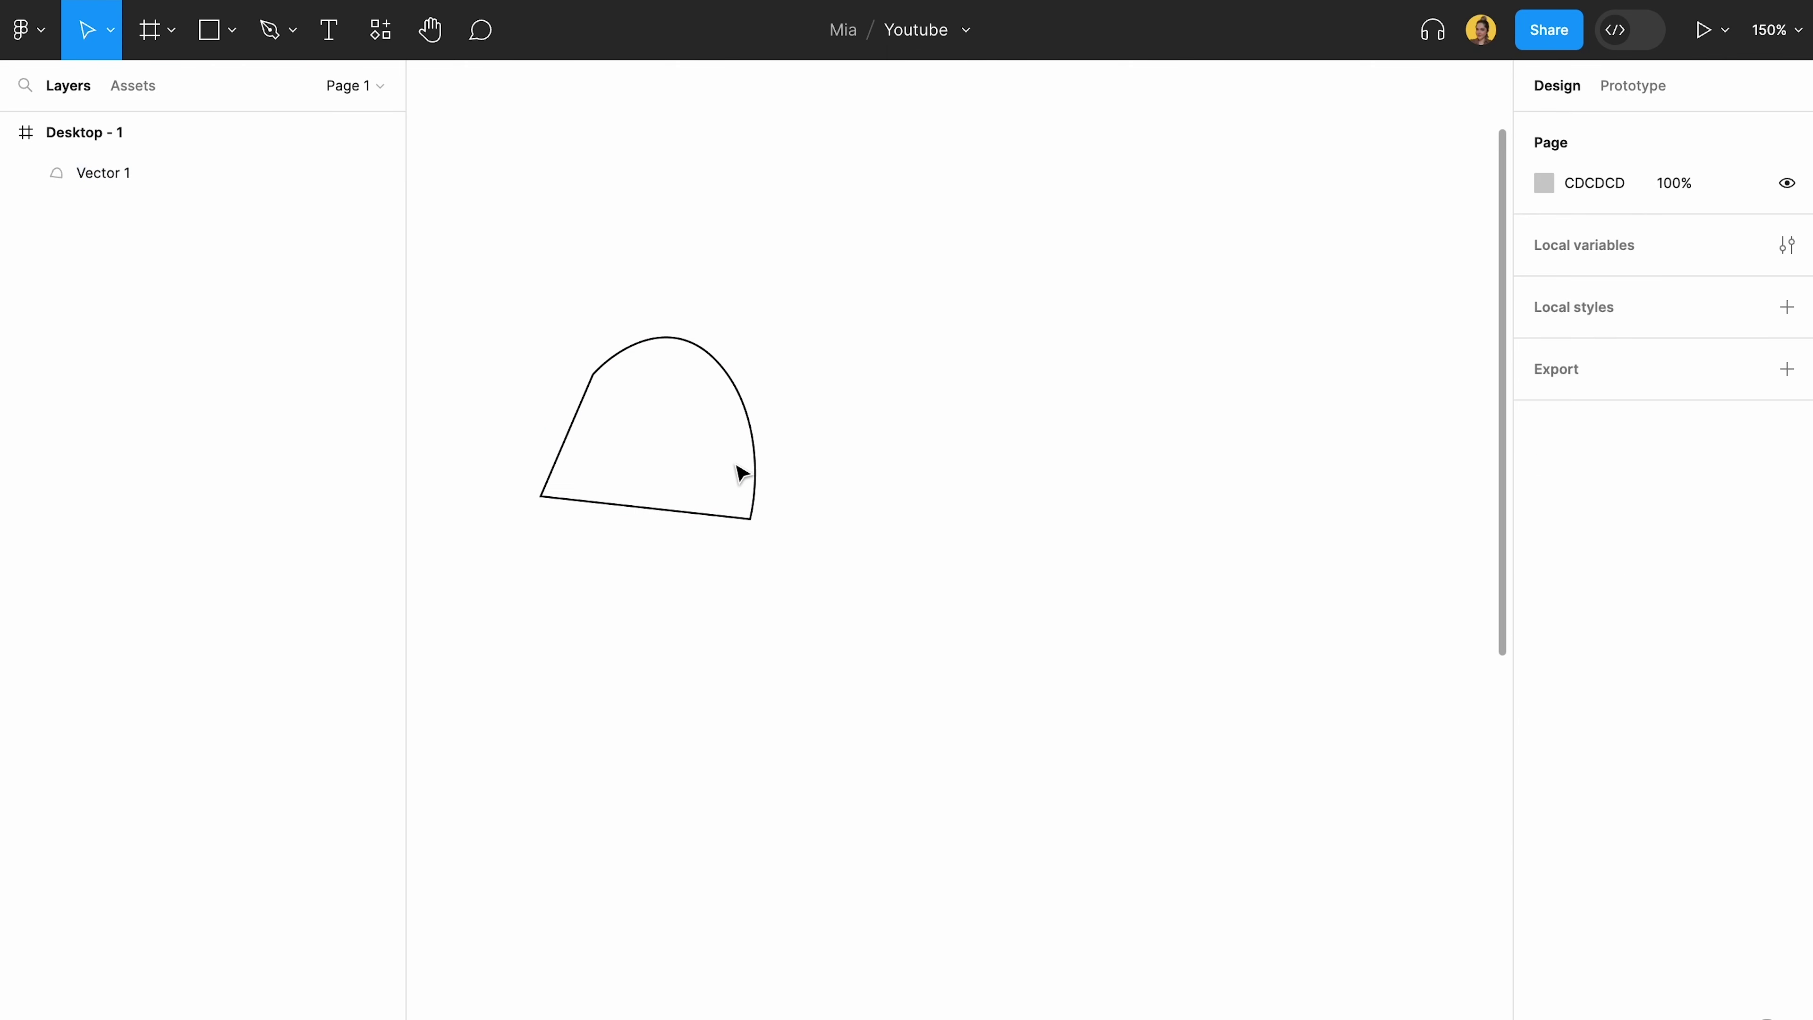
- Delete the closed pen shape from the desktop frame
left_click(760, 492)
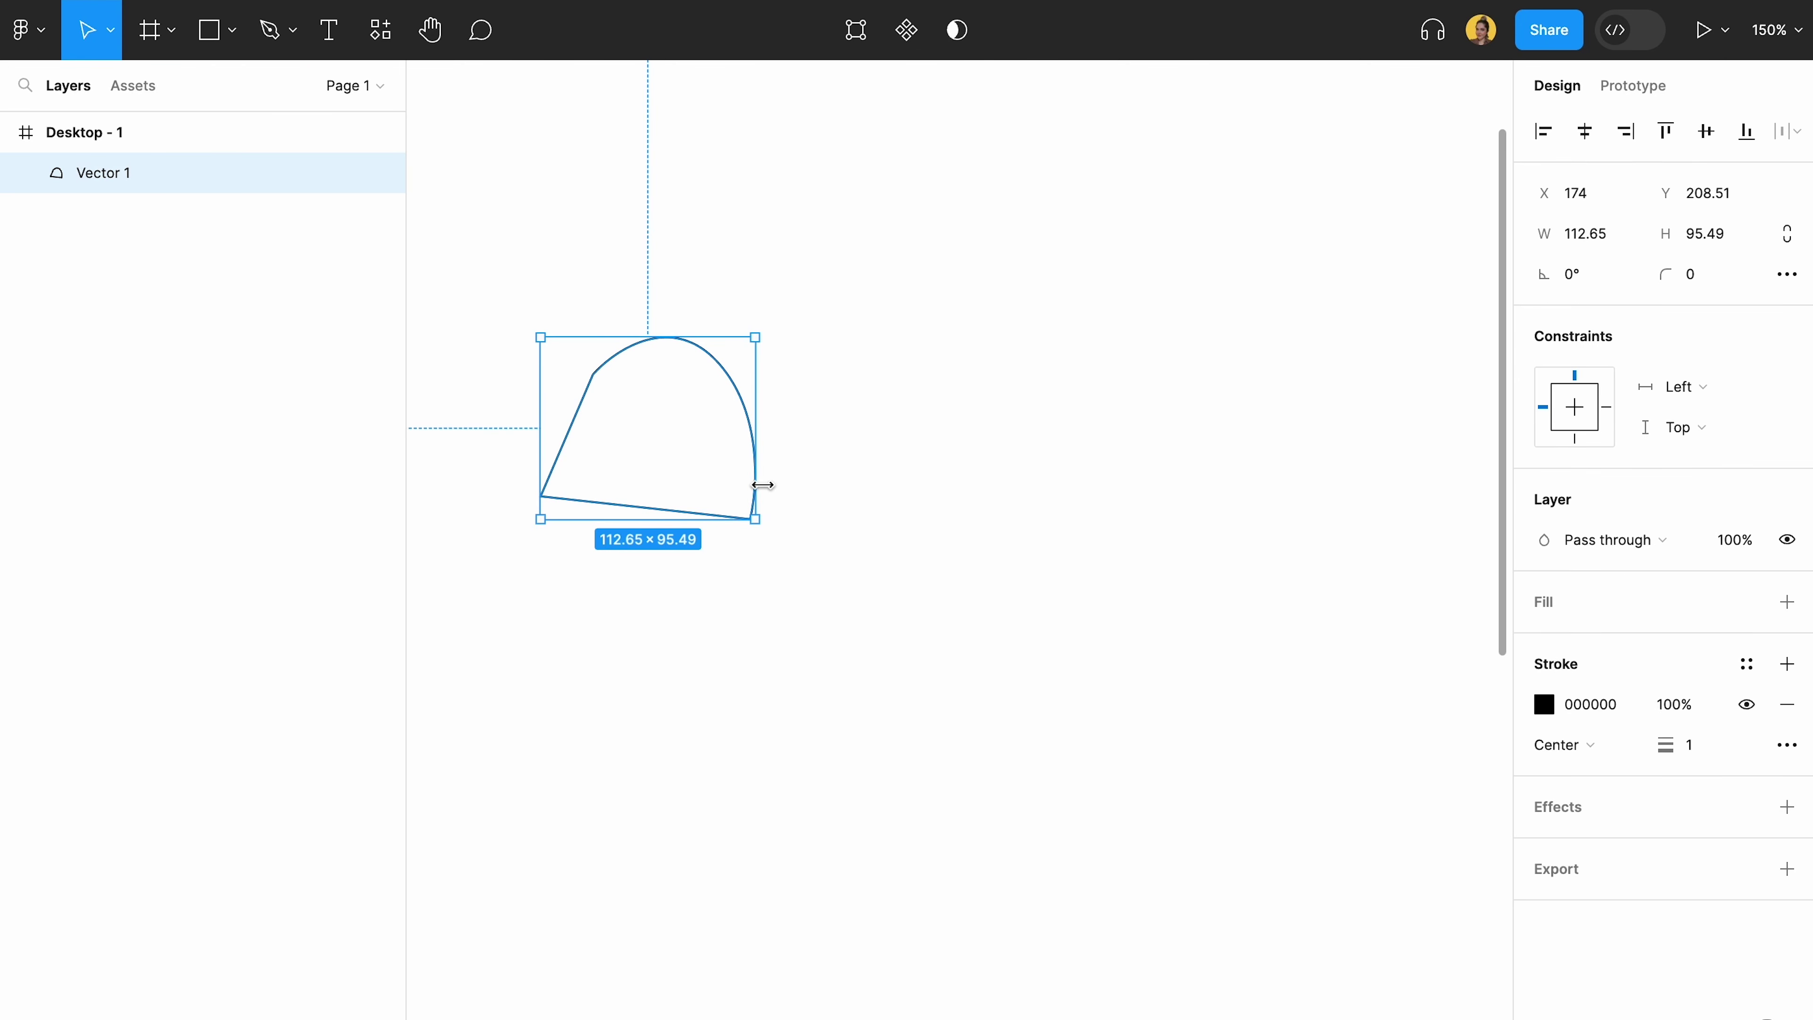
key("Delete")
- Try the Text tool by entering "hfaifh" in the frame, and erase the text again
key("t")
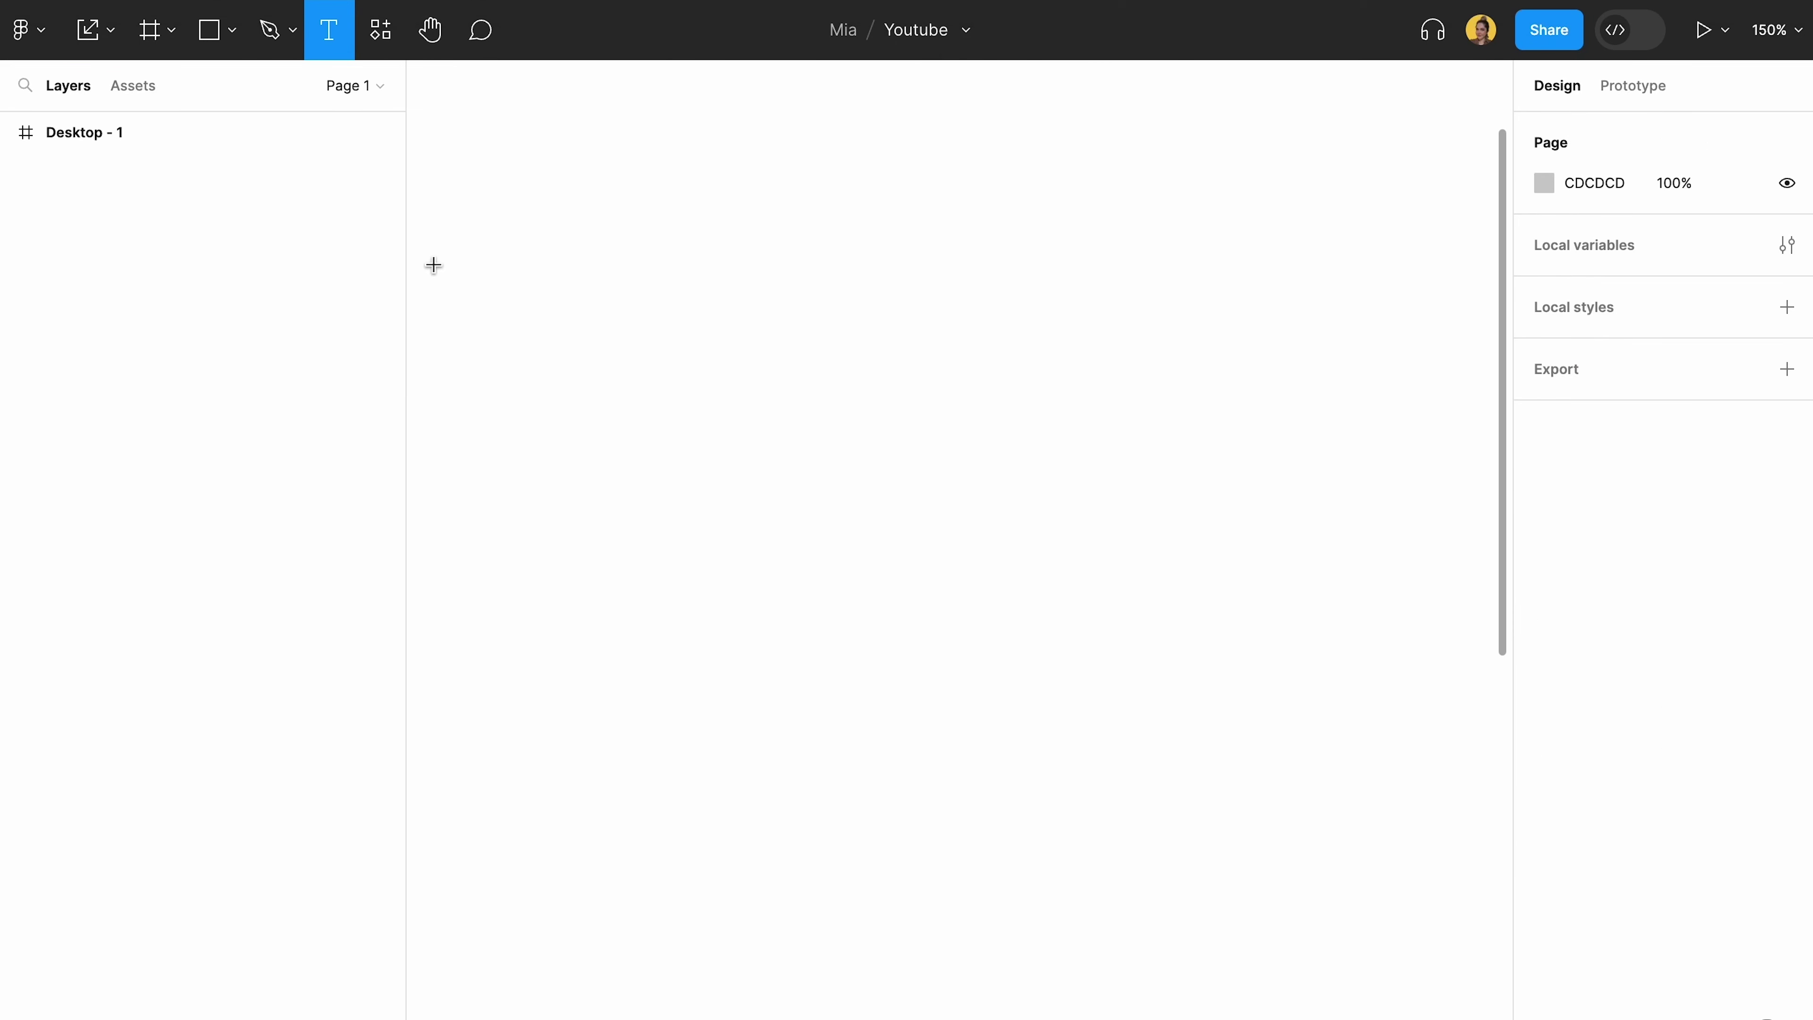
left_click(448, 246)
type("hfaifh")
key("BackSpace")
key("BackSpace")
key("BackSpace")
key("BackSpace")
key("BackSpace")
key("BackSpace")
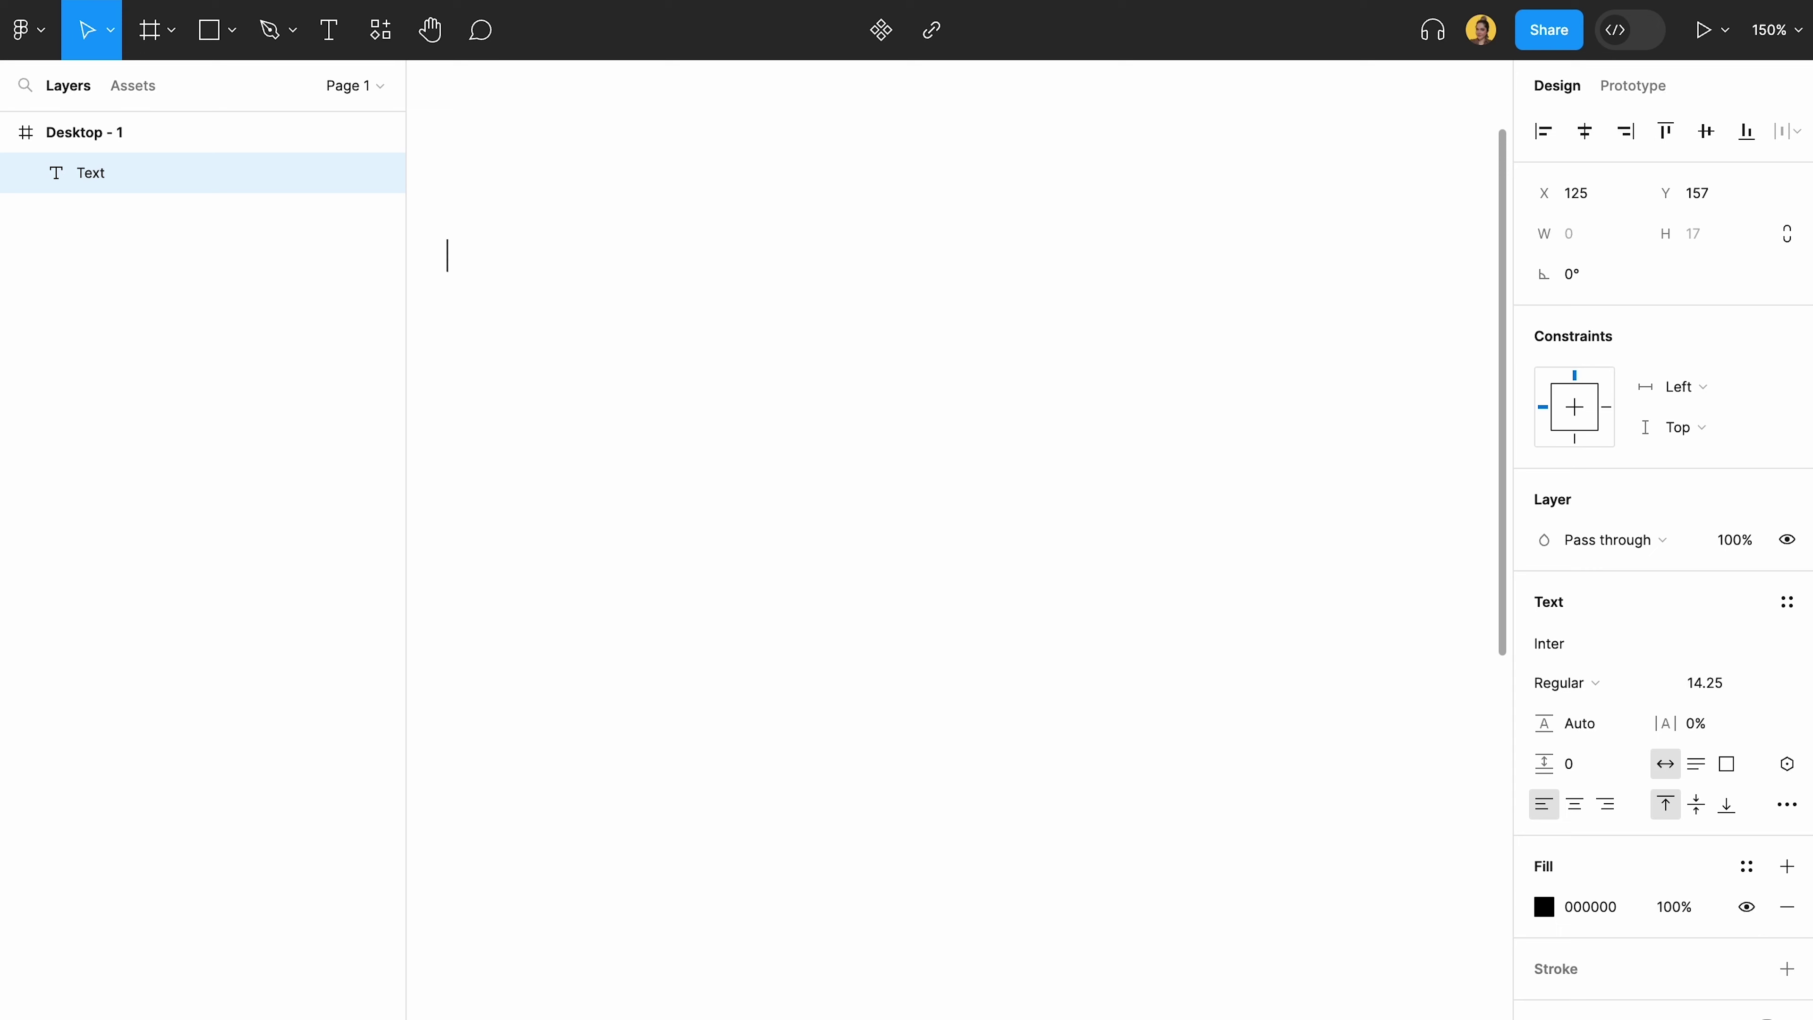
left_click(534, 377)
- Look through the available components, plugins and widgets in Resources, and close them by selecting the desktop frame
left_click(372, 8)
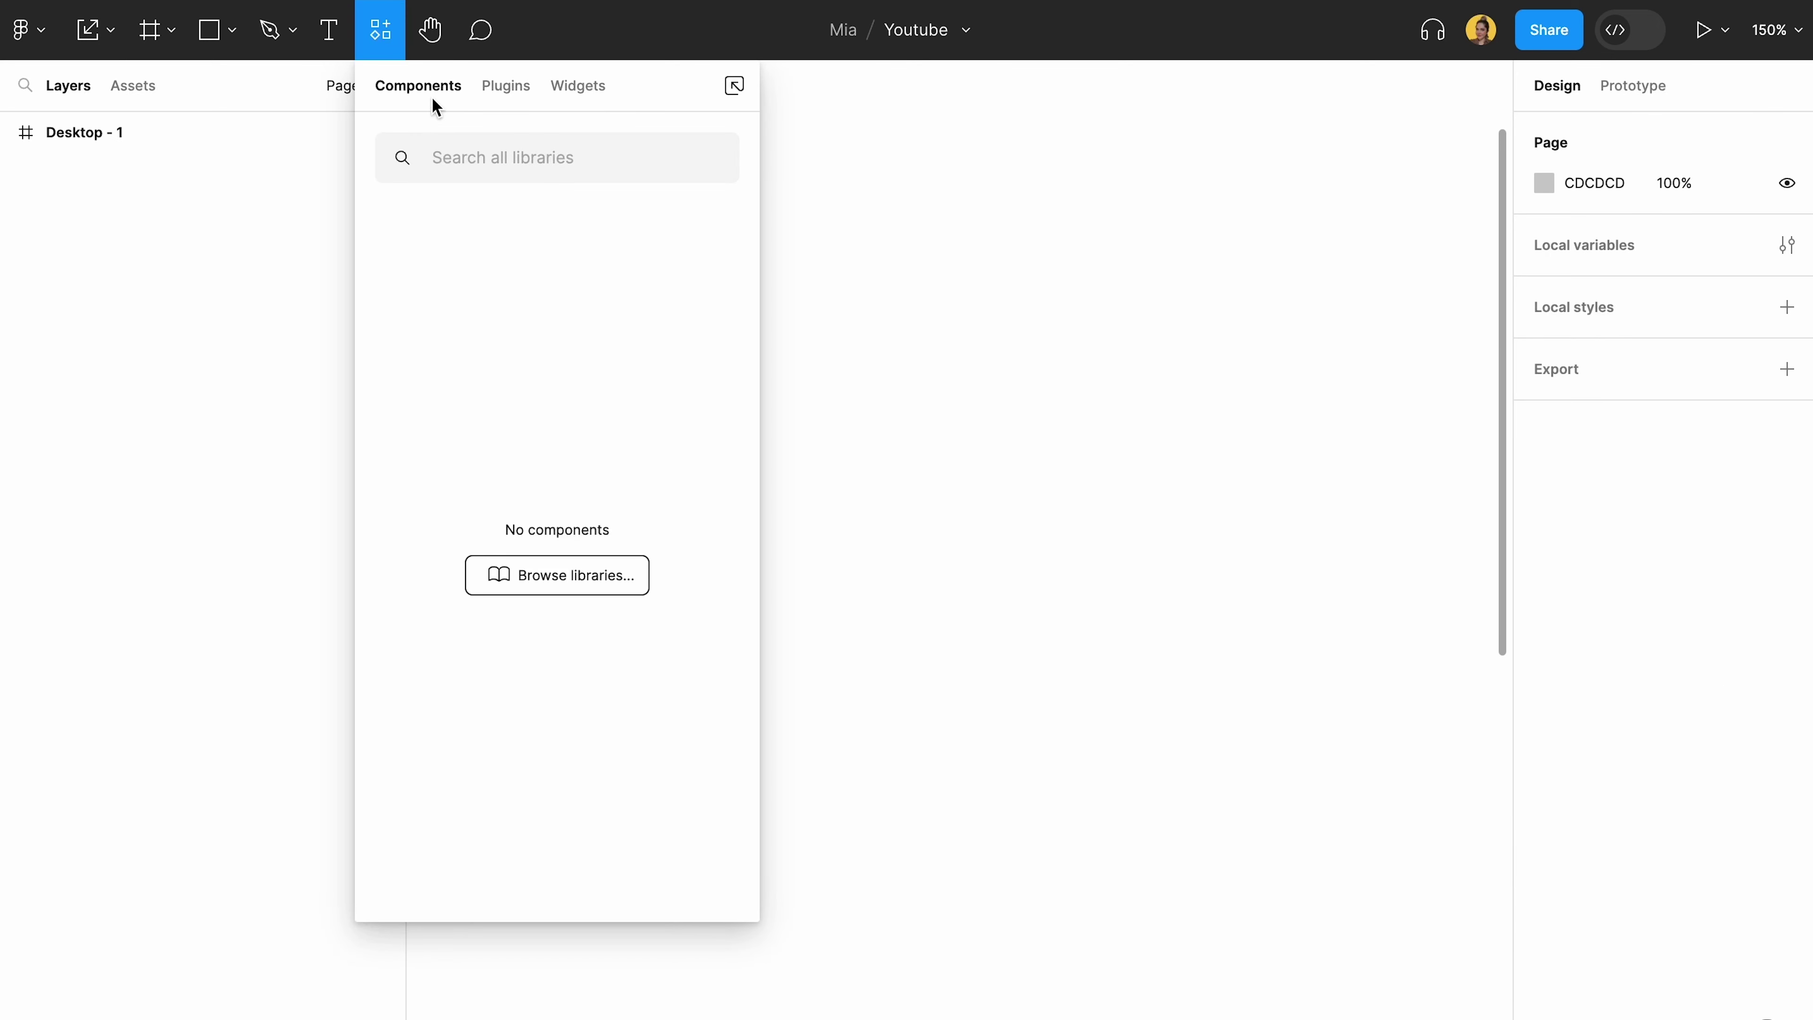
left_click(503, 97)
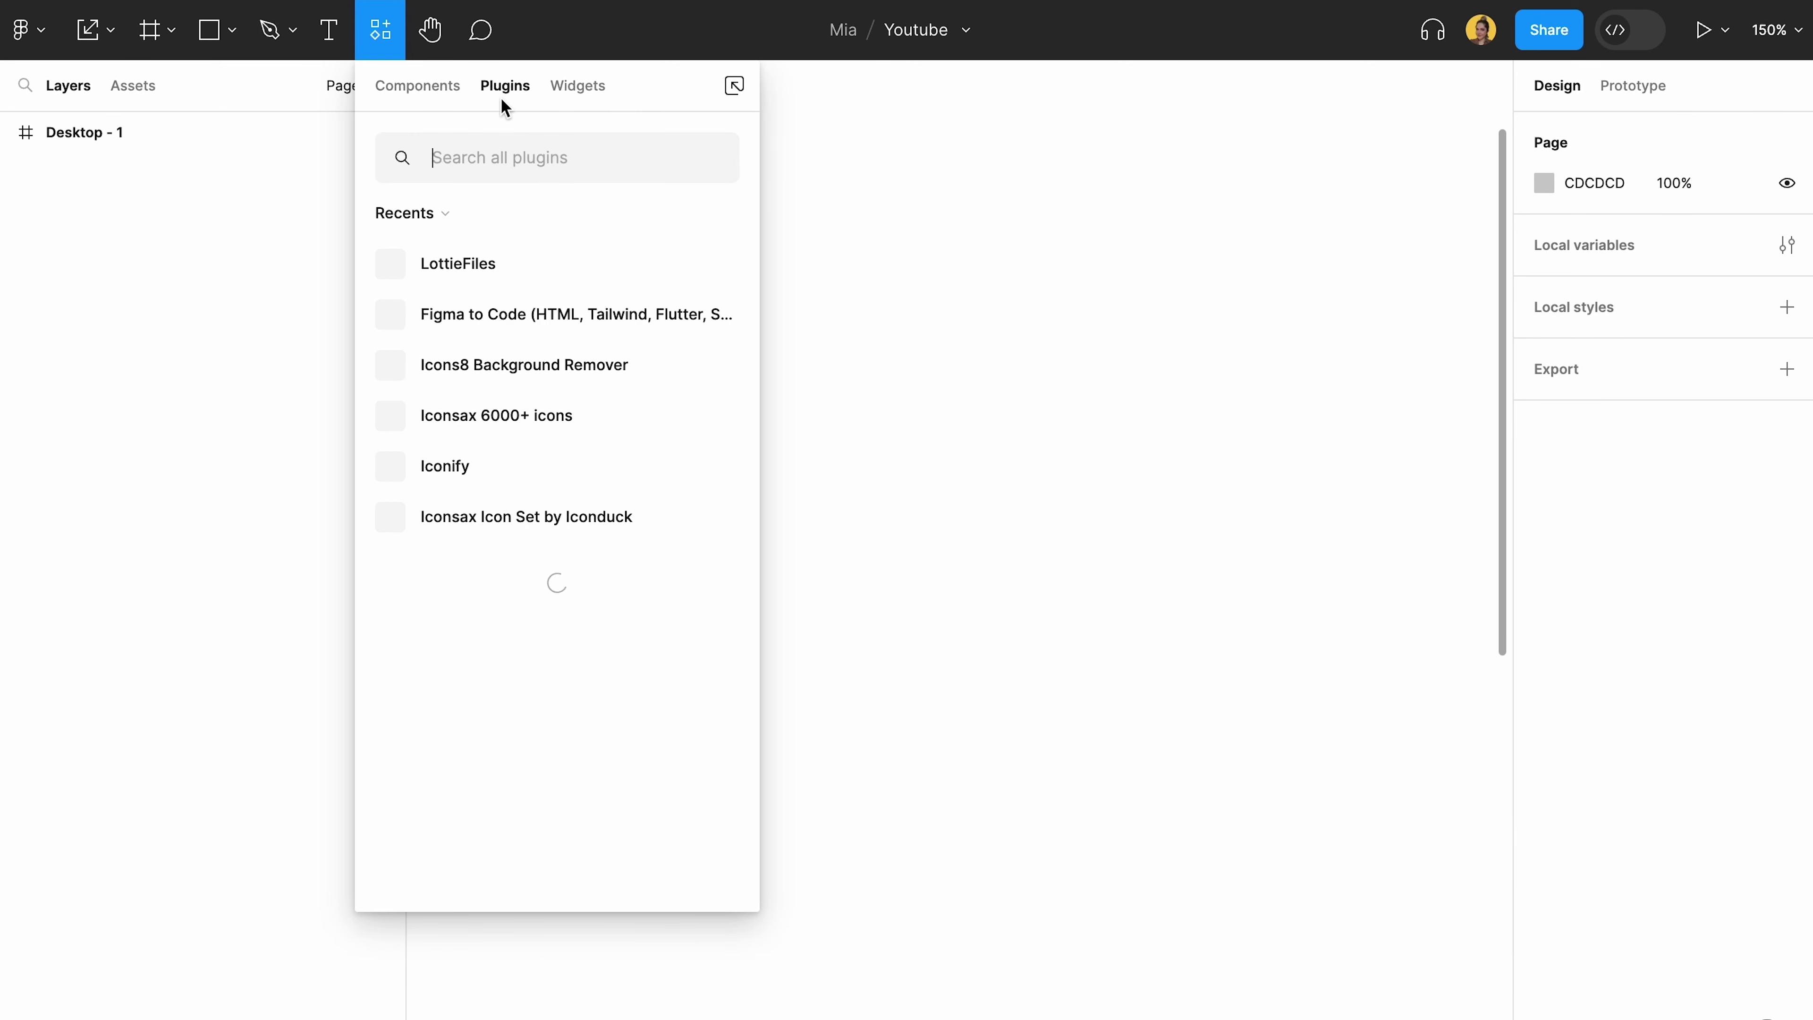
left_click(575, 87)
scroll(457, 550, "down", 4)
scroll(445, 580, "down", 5)
scroll(445, 575, "up", 9)
left_click(831, 515)
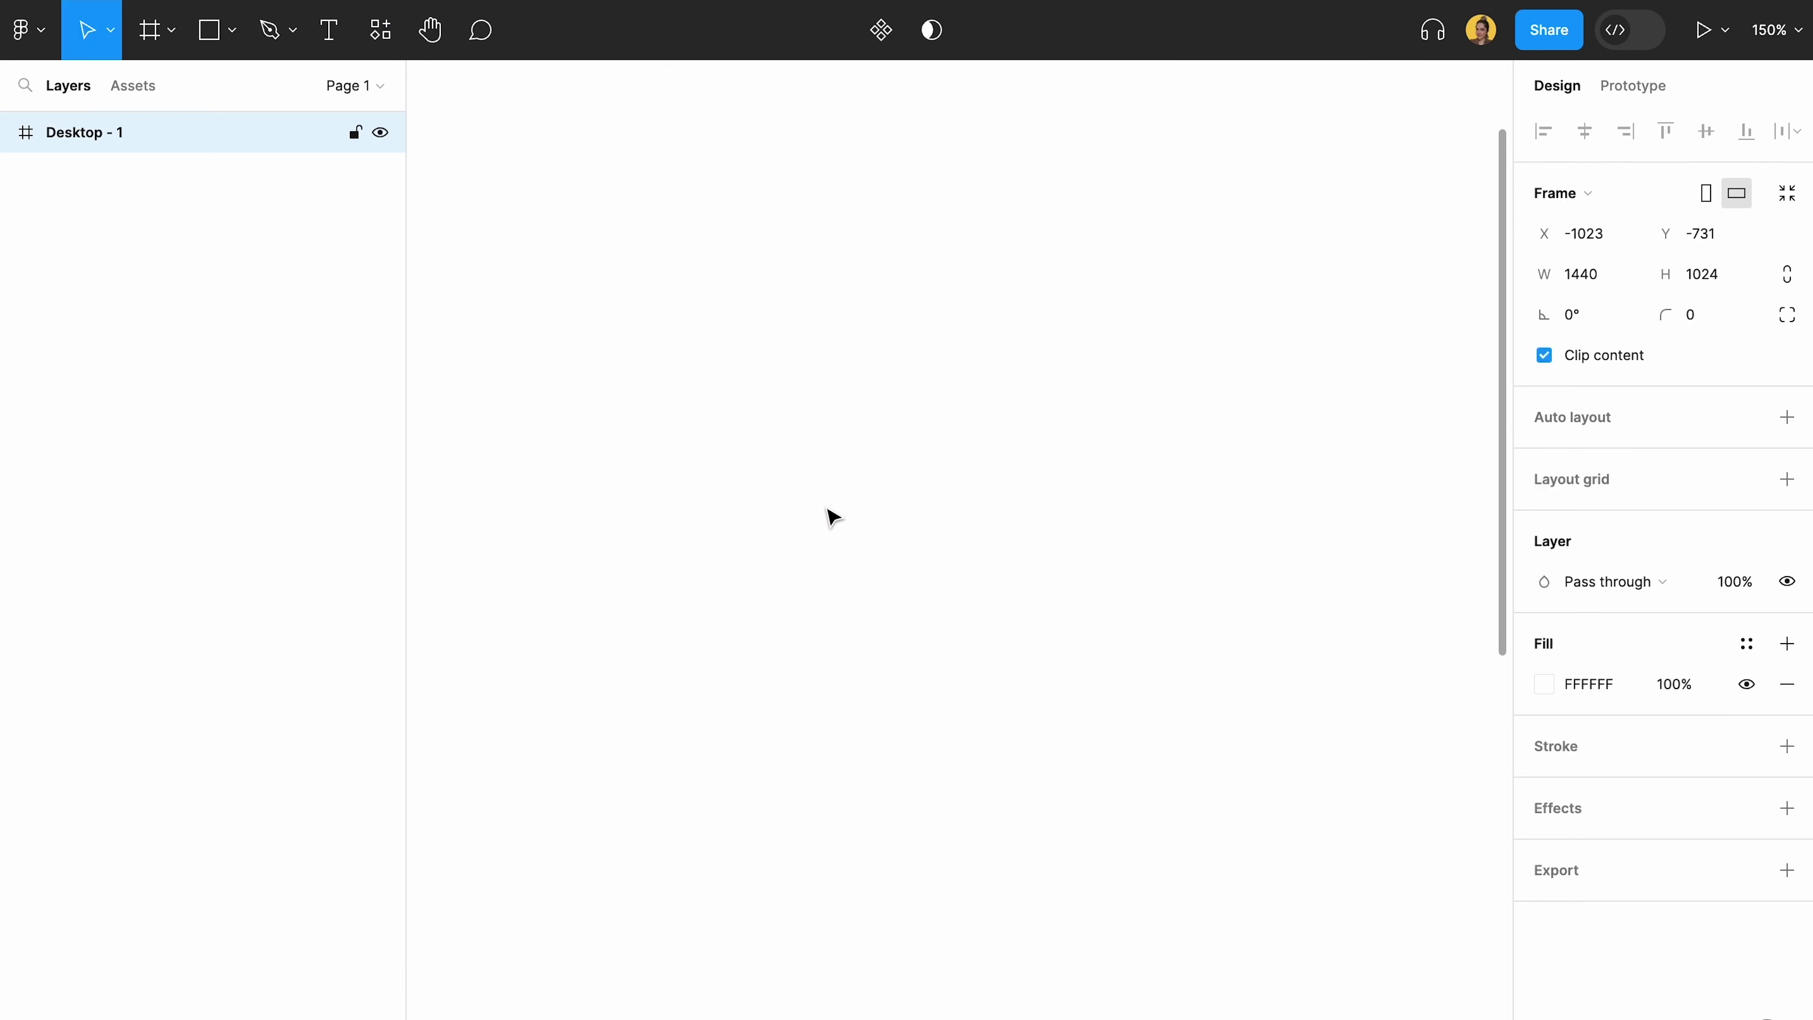
- Start a new comment on the desktop frame with the Comment tool and discard it empty
left_click(472, 38)
left_click(570, 213)
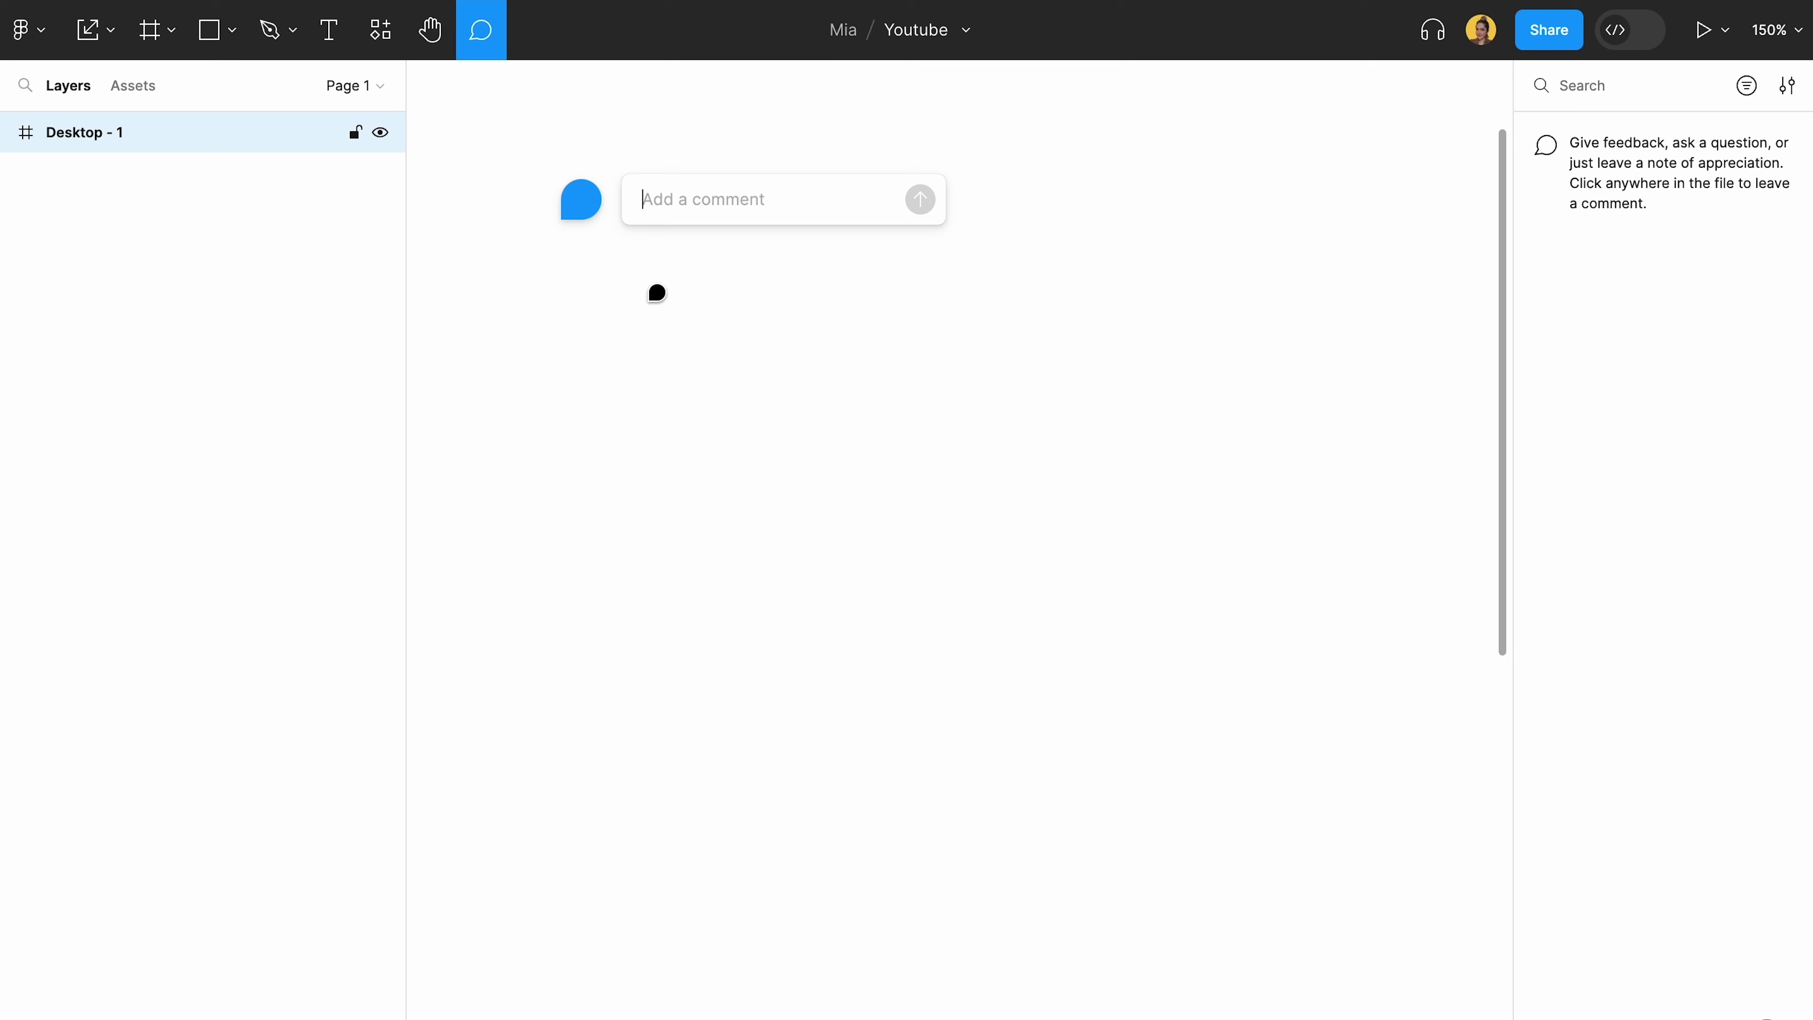
key("Escape")
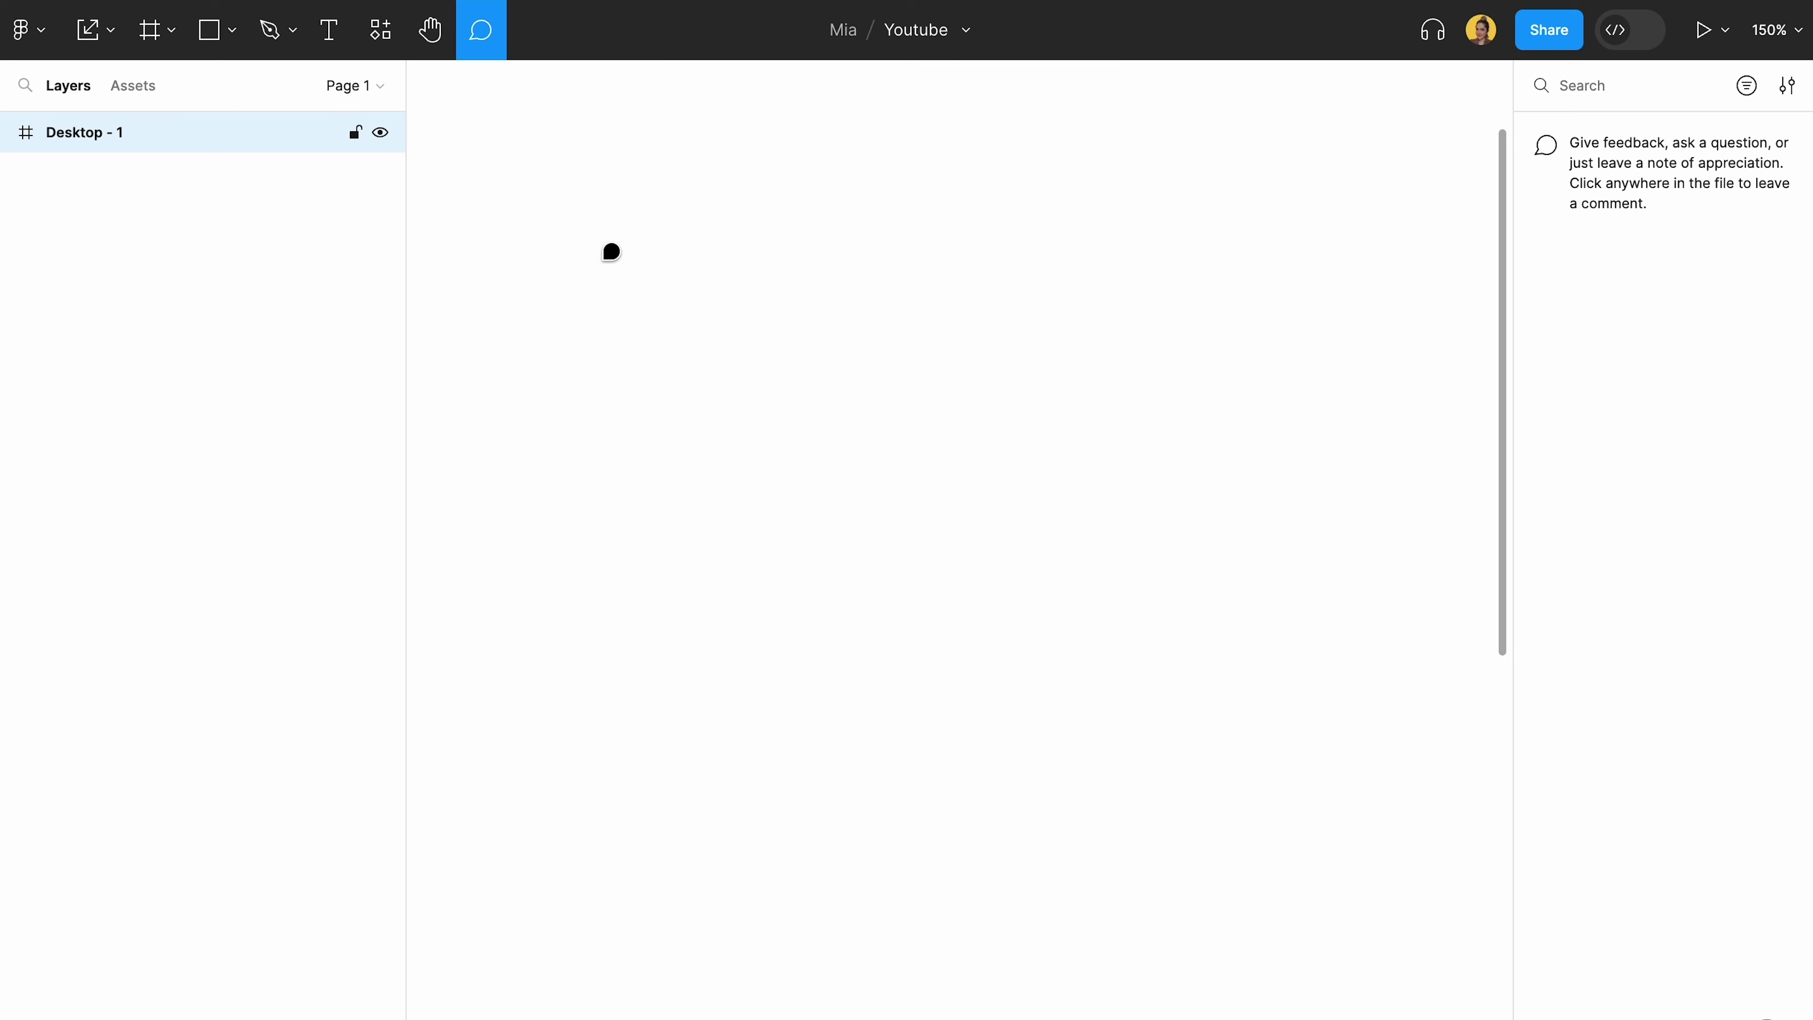
key("Escape")
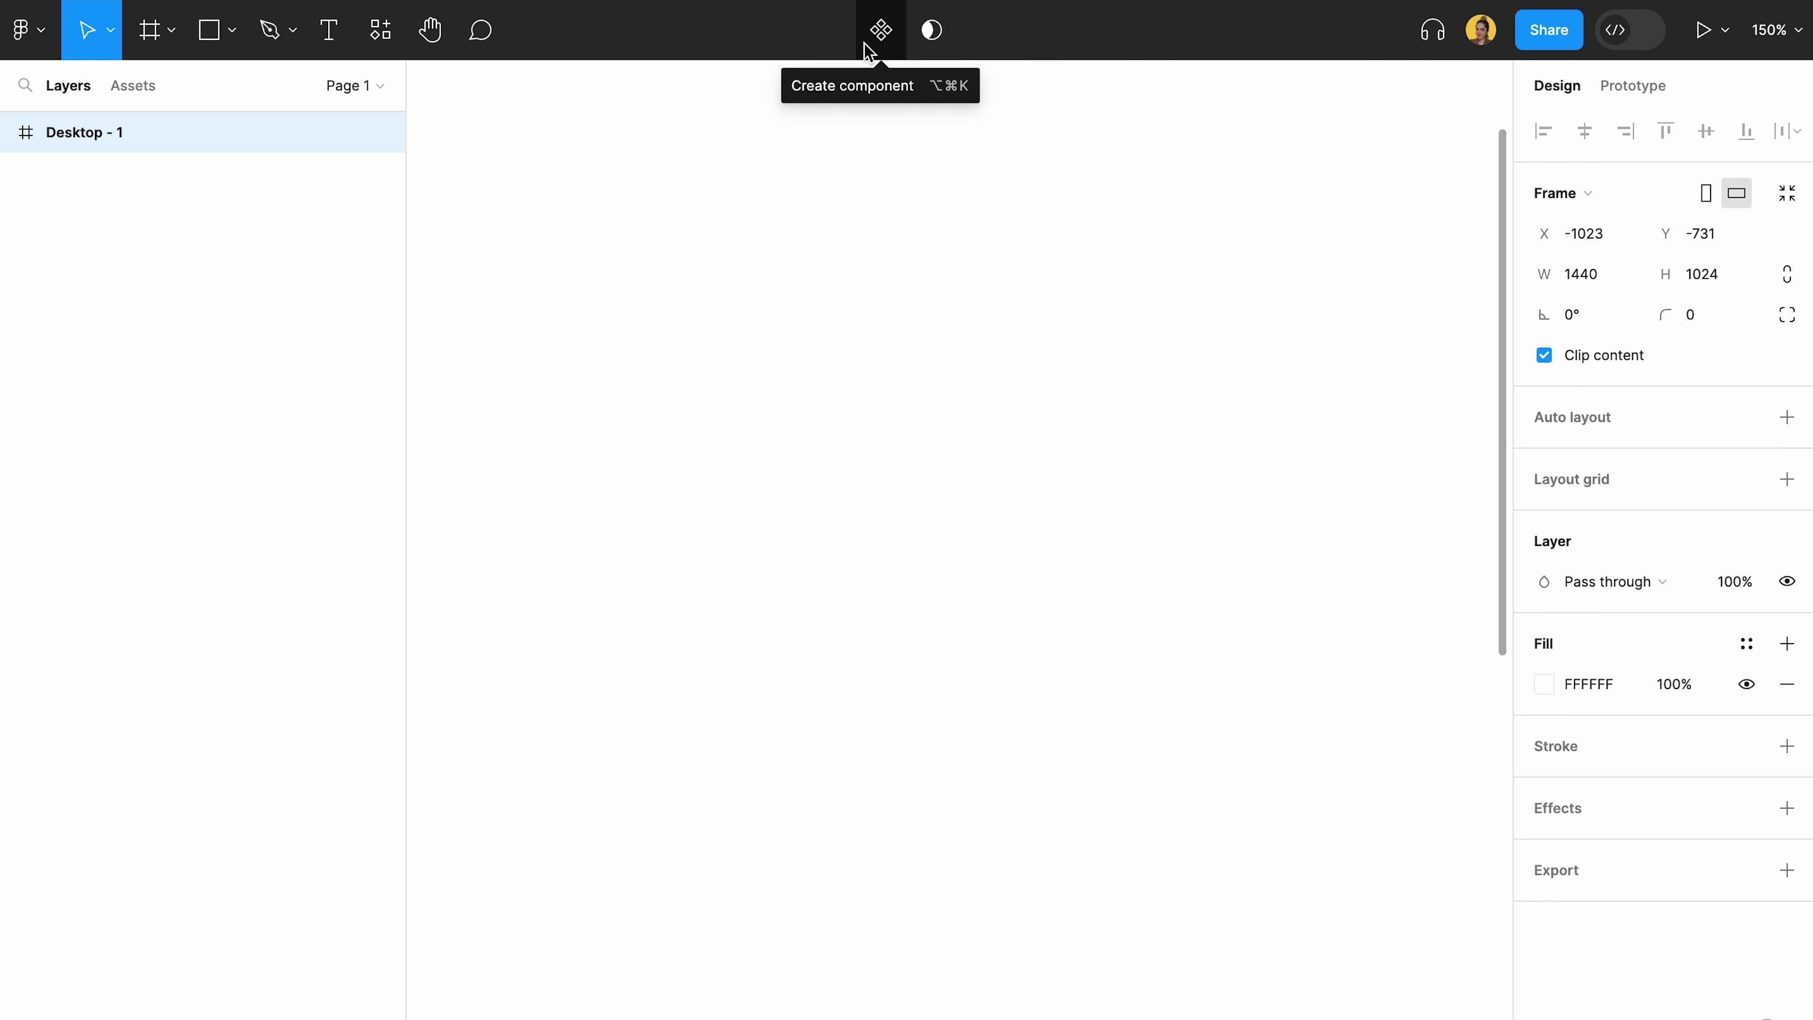
- Try using the desktop frame as a mask, undo the masking, and fit the whole frame in view
left_click(932, 32)
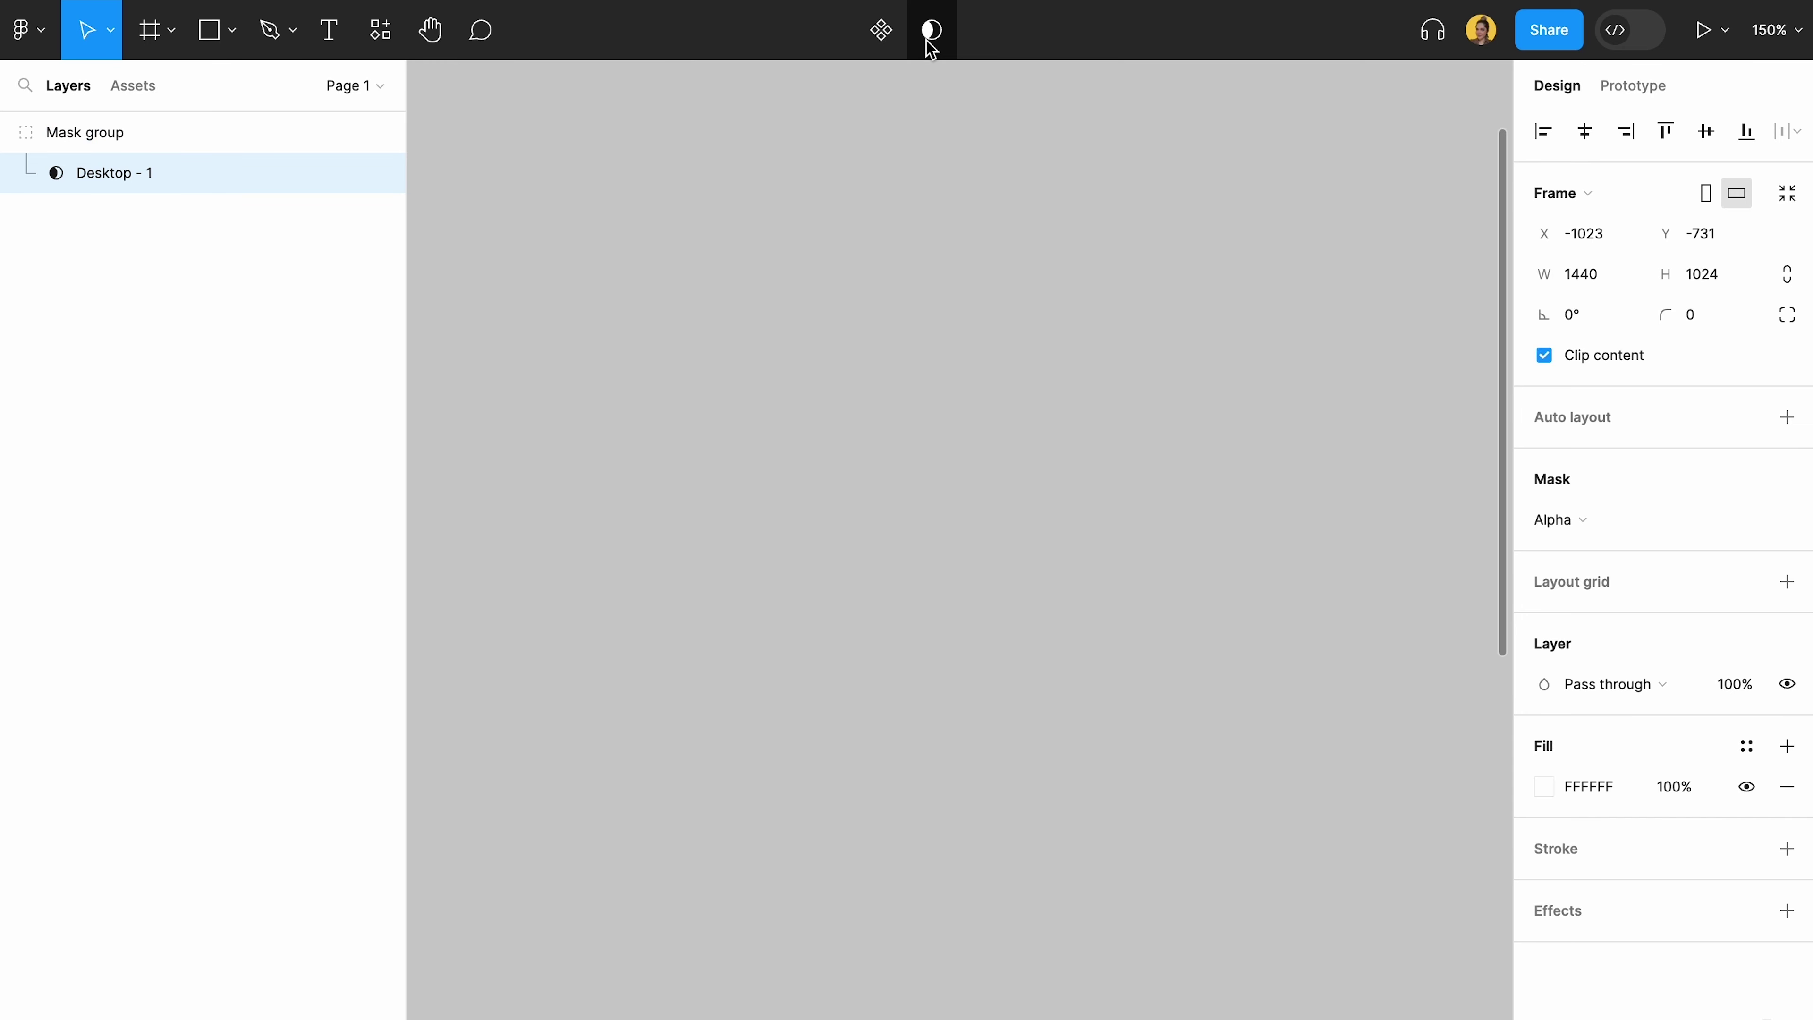
key("ctrl+z")
key("c")
key("shift+1")
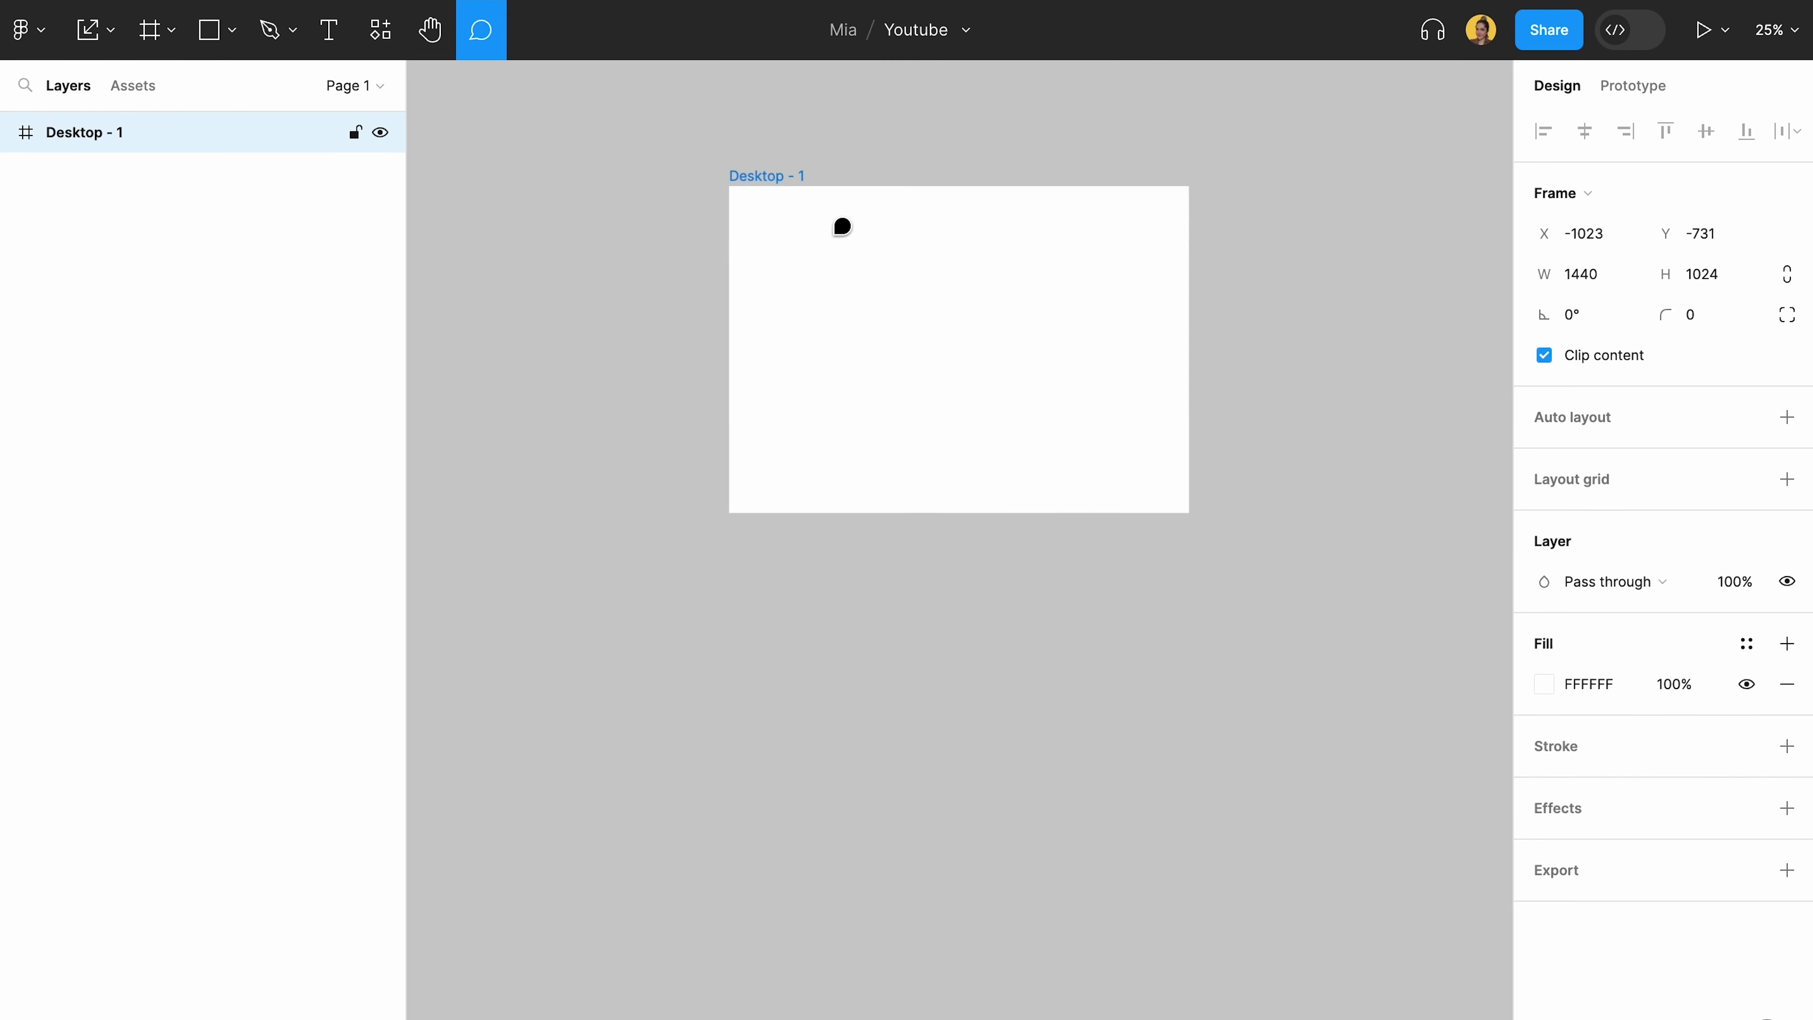
- Draw a rectangle about 397 × 334 in the middle of the desktop frame
key("v")
left_click(842, 89)
scroll(841, 89, "right", 2)
scroll(841, 89, "up", 5)
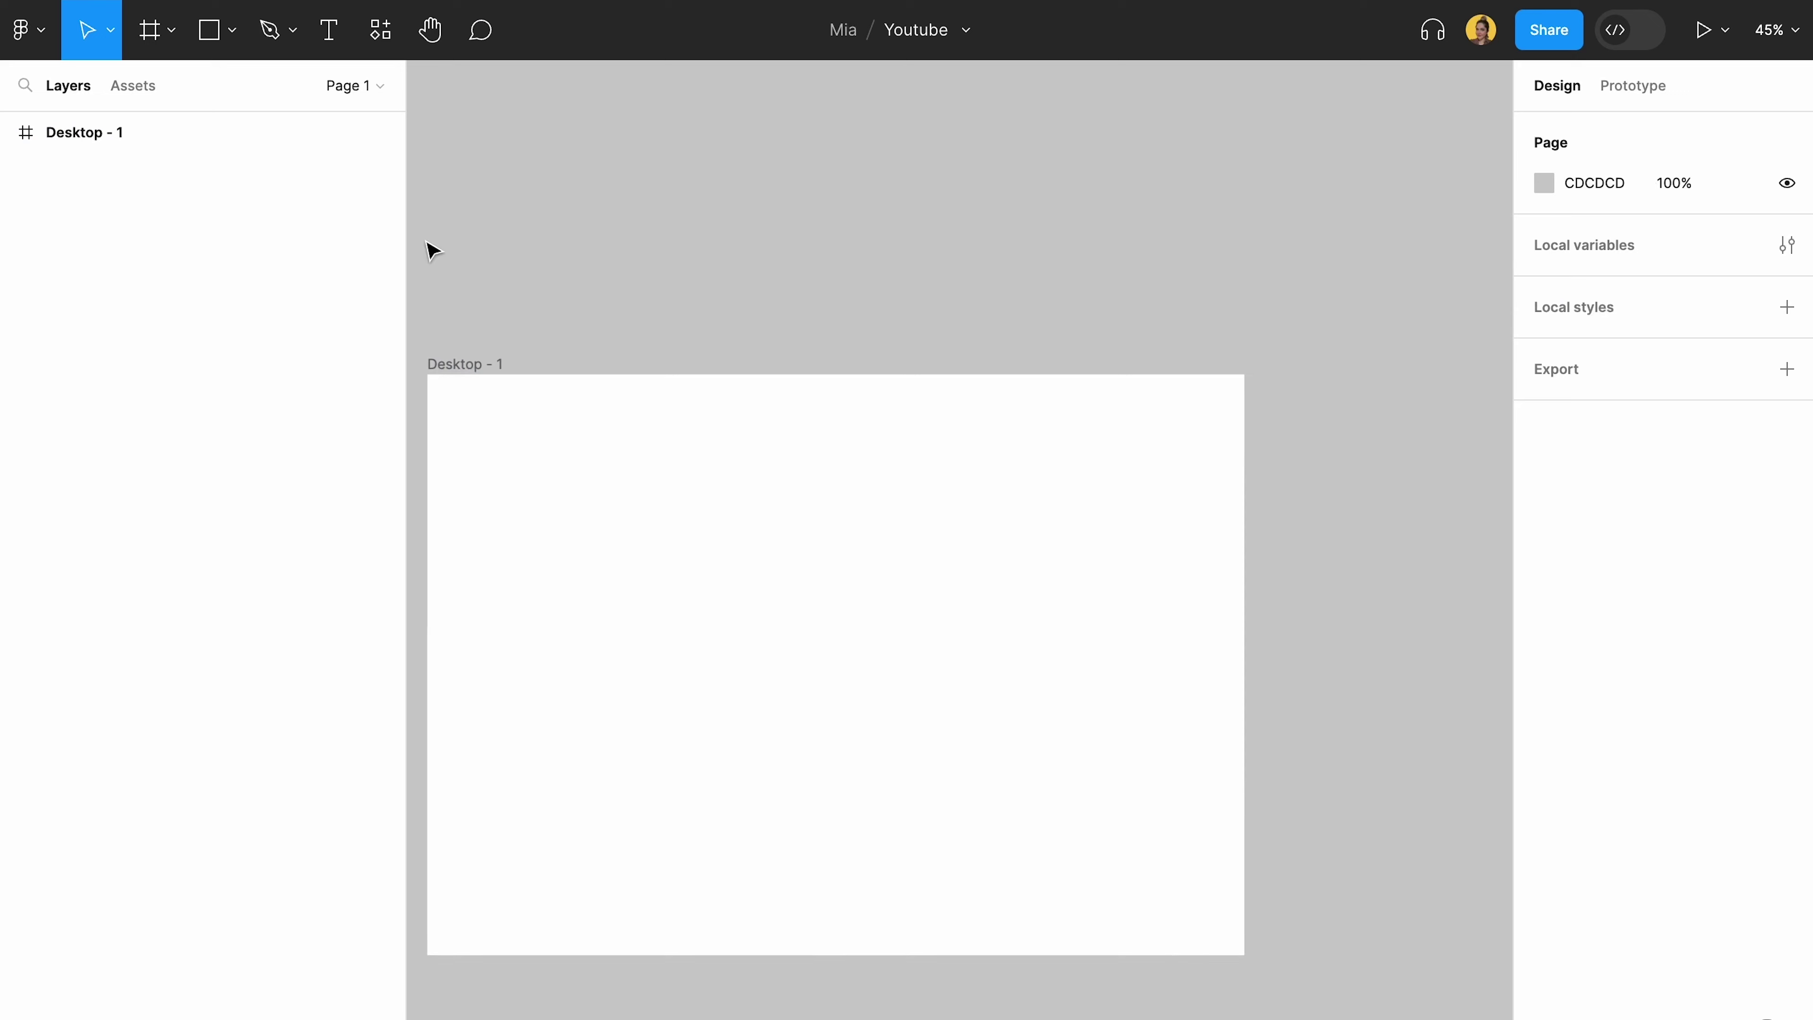
left_click(232, 30)
left_click(259, 91)
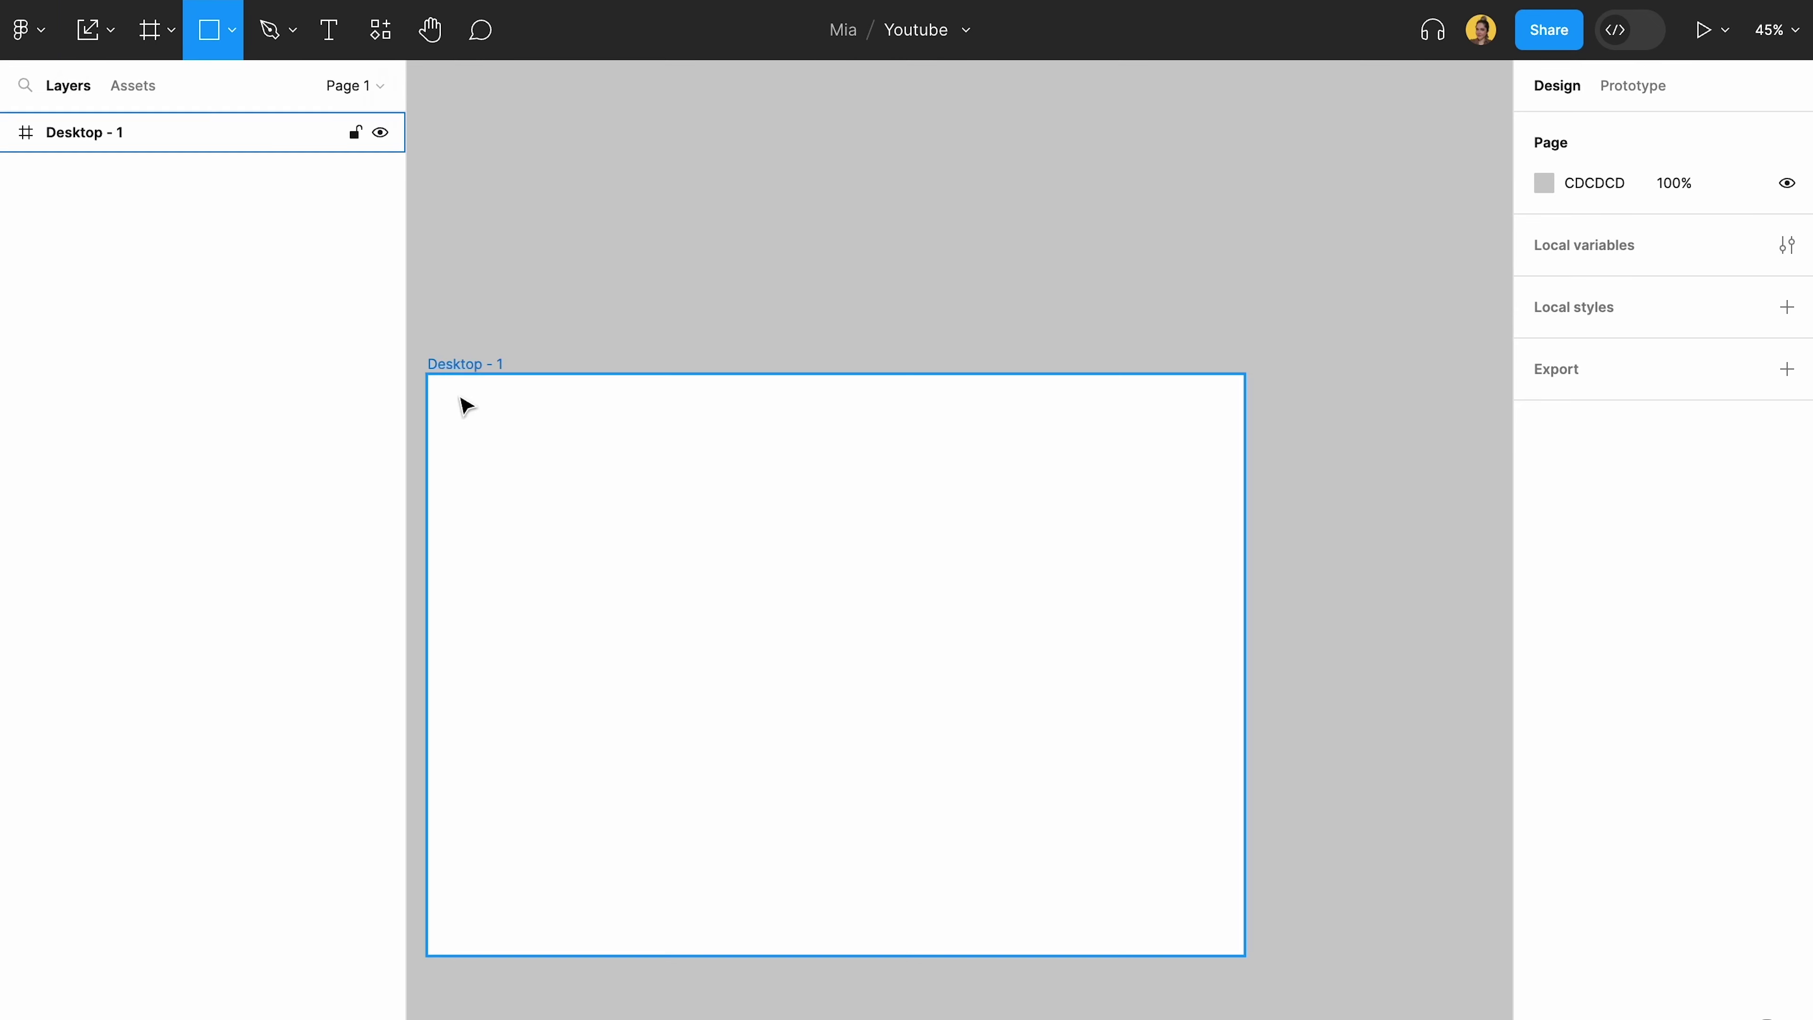
mouse_move(683, 502)
left_mouse_down()
mouse_move(853, 696)
mouse_move(909, 687)
left_mouse_up()
- Draw an ellipse centred over the rectangle's lower edge and fill it with black (000000)
left_click(232, 32)
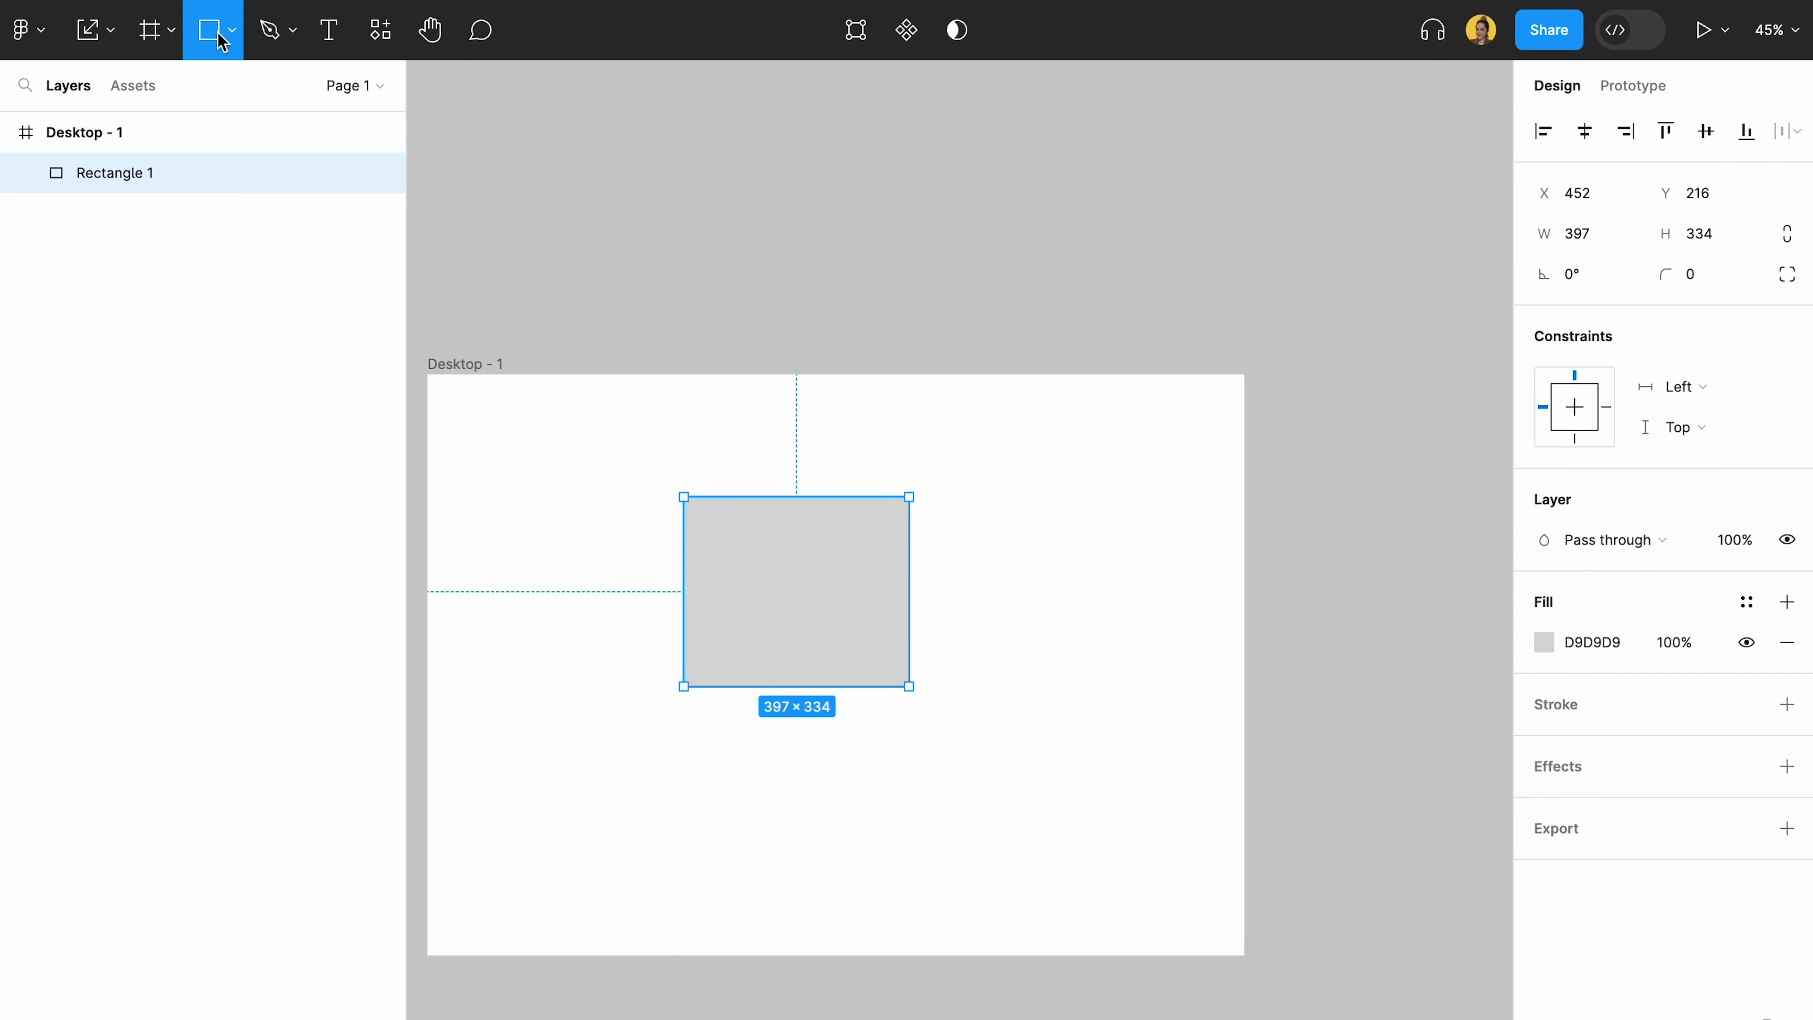
left_click(242, 182)
left_click_drag(717, 794, 886, 603)
left_click_drag(814, 710, 819, 705)
left_click(1560, 642)
type("0")
key("Return")
- Try masking the rectangle and the ellipse together, and undo the masking
left_click_drag(909, 369, 691, 925)
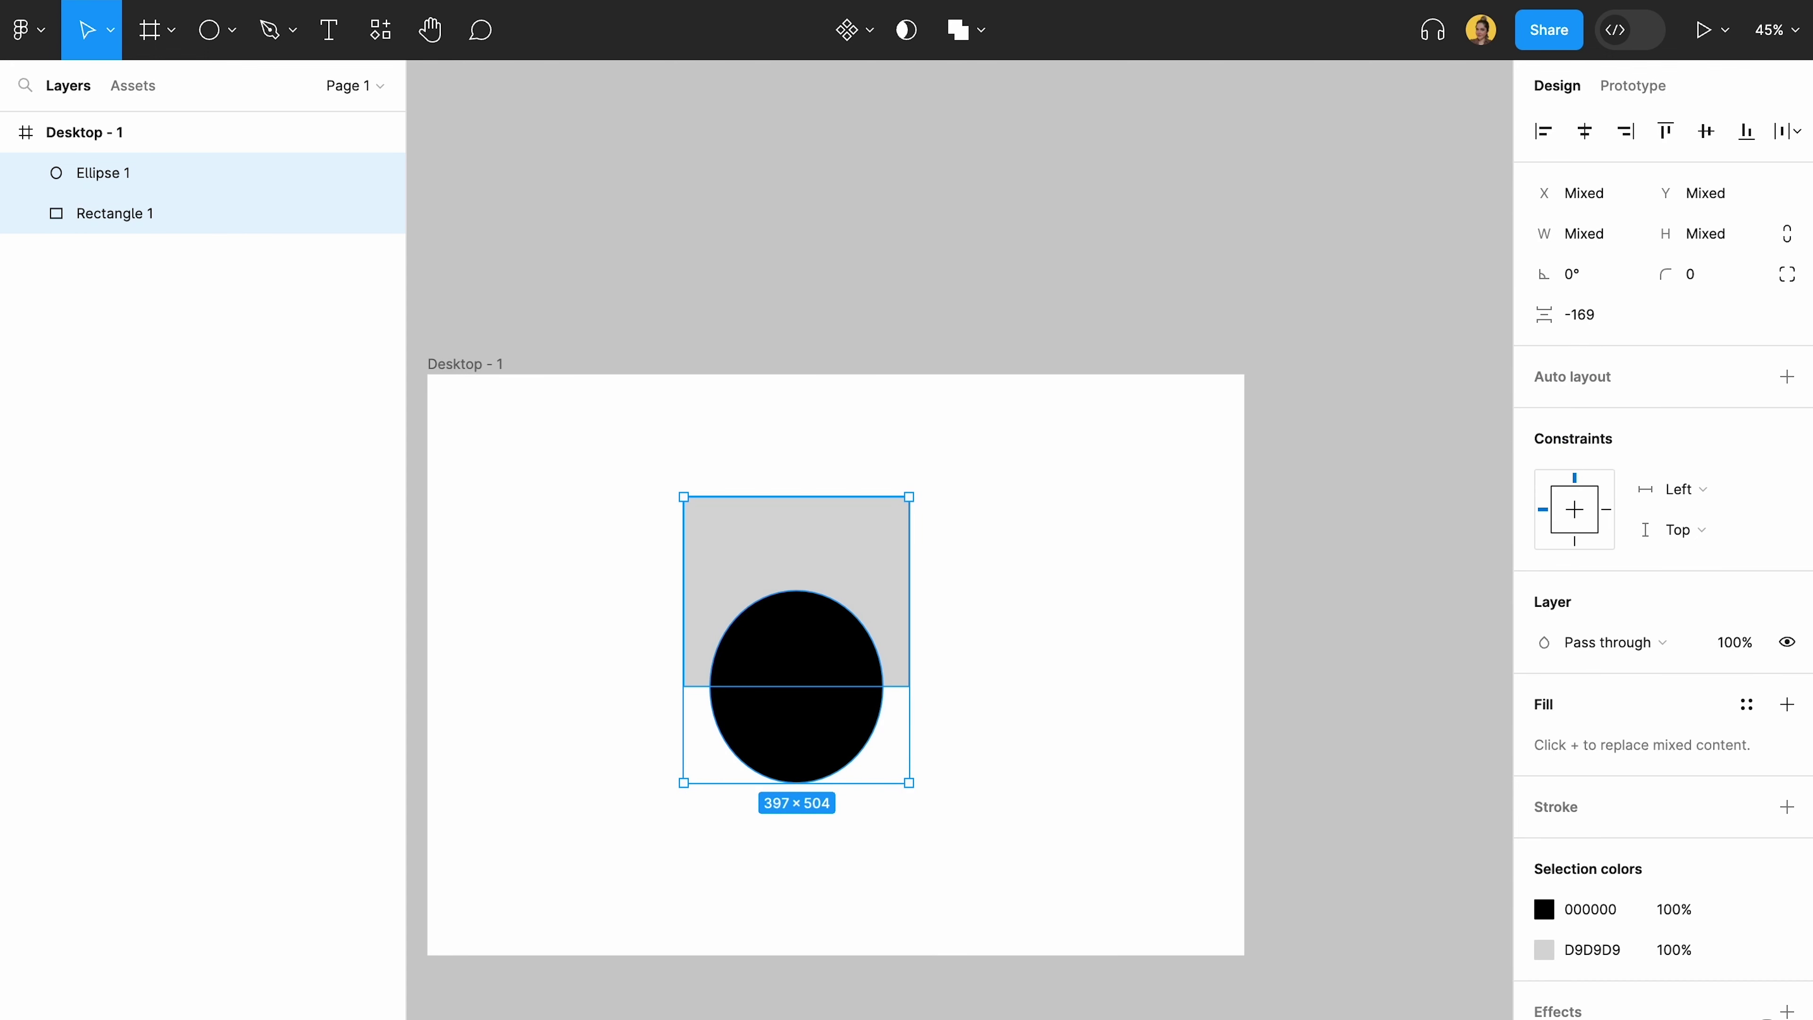
left_click(906, 30)
key("super+z")
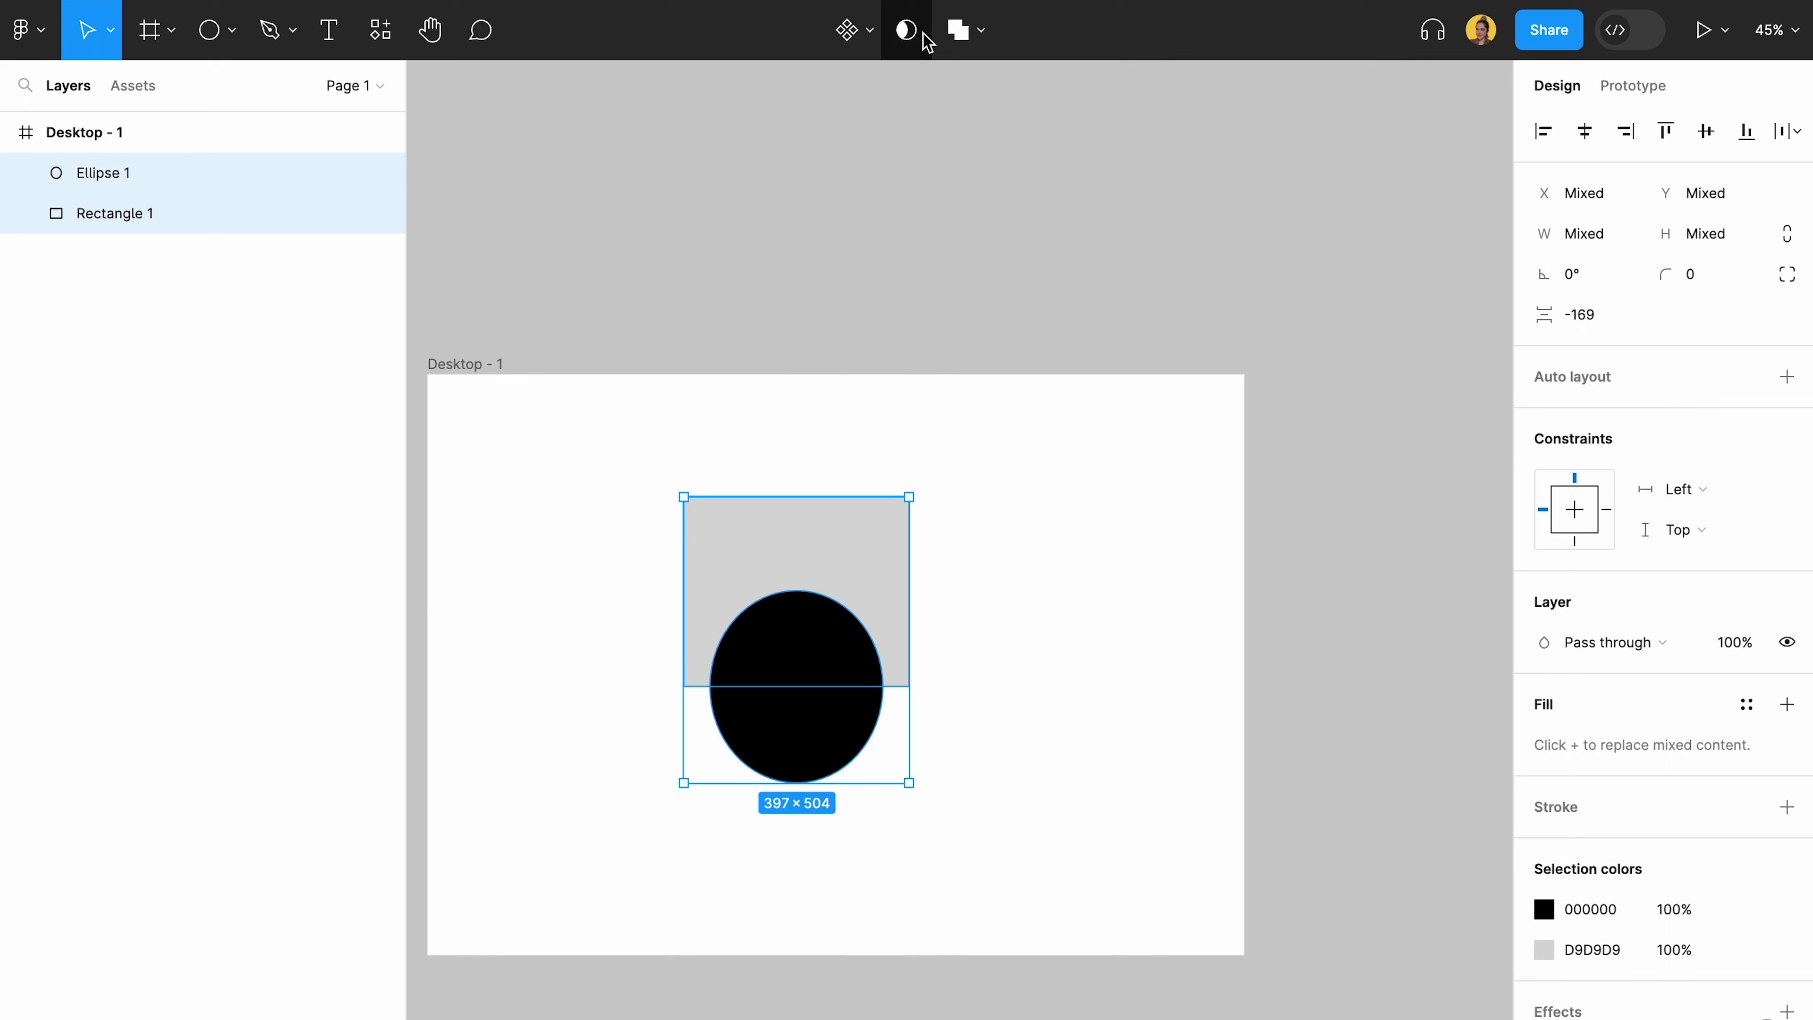
- Try subtracting the ellipse from the rectangle, shift the resulting shape slightly, and delete it from the frame
left_click(979, 35)
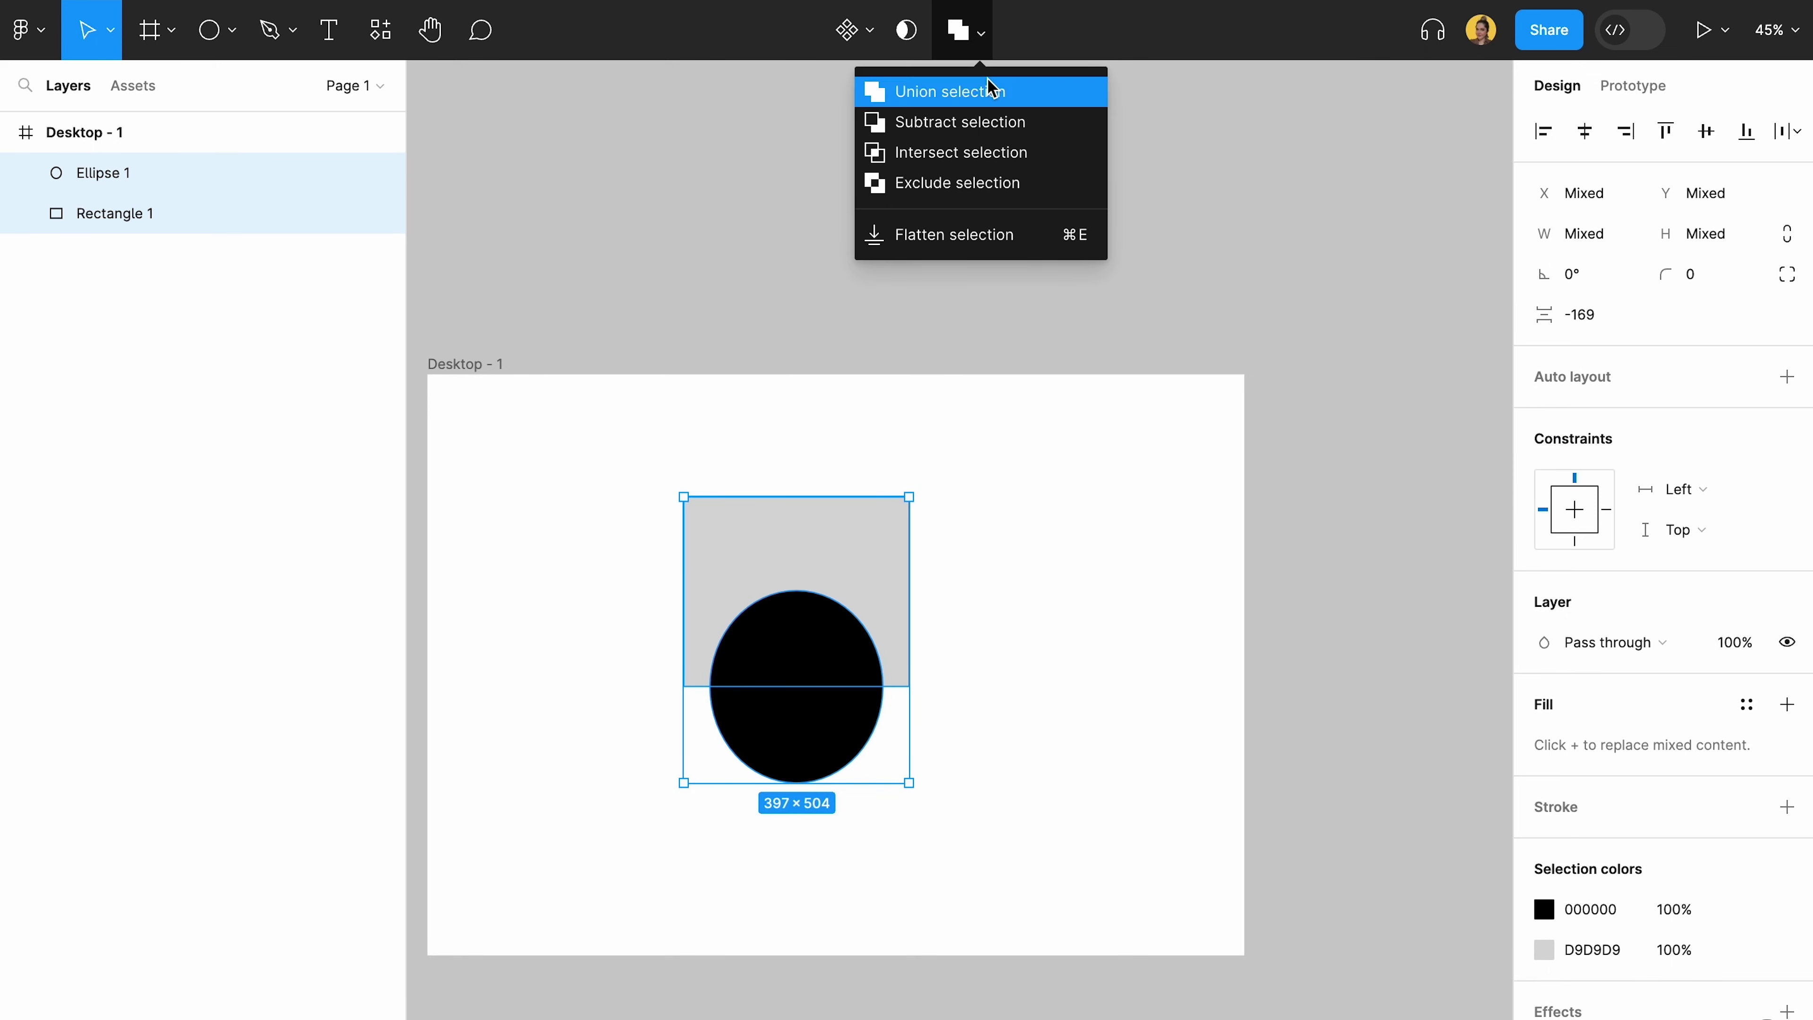
left_click(1015, 132)
left_click(792, 725)
left_click_drag(847, 596, 926, 541)
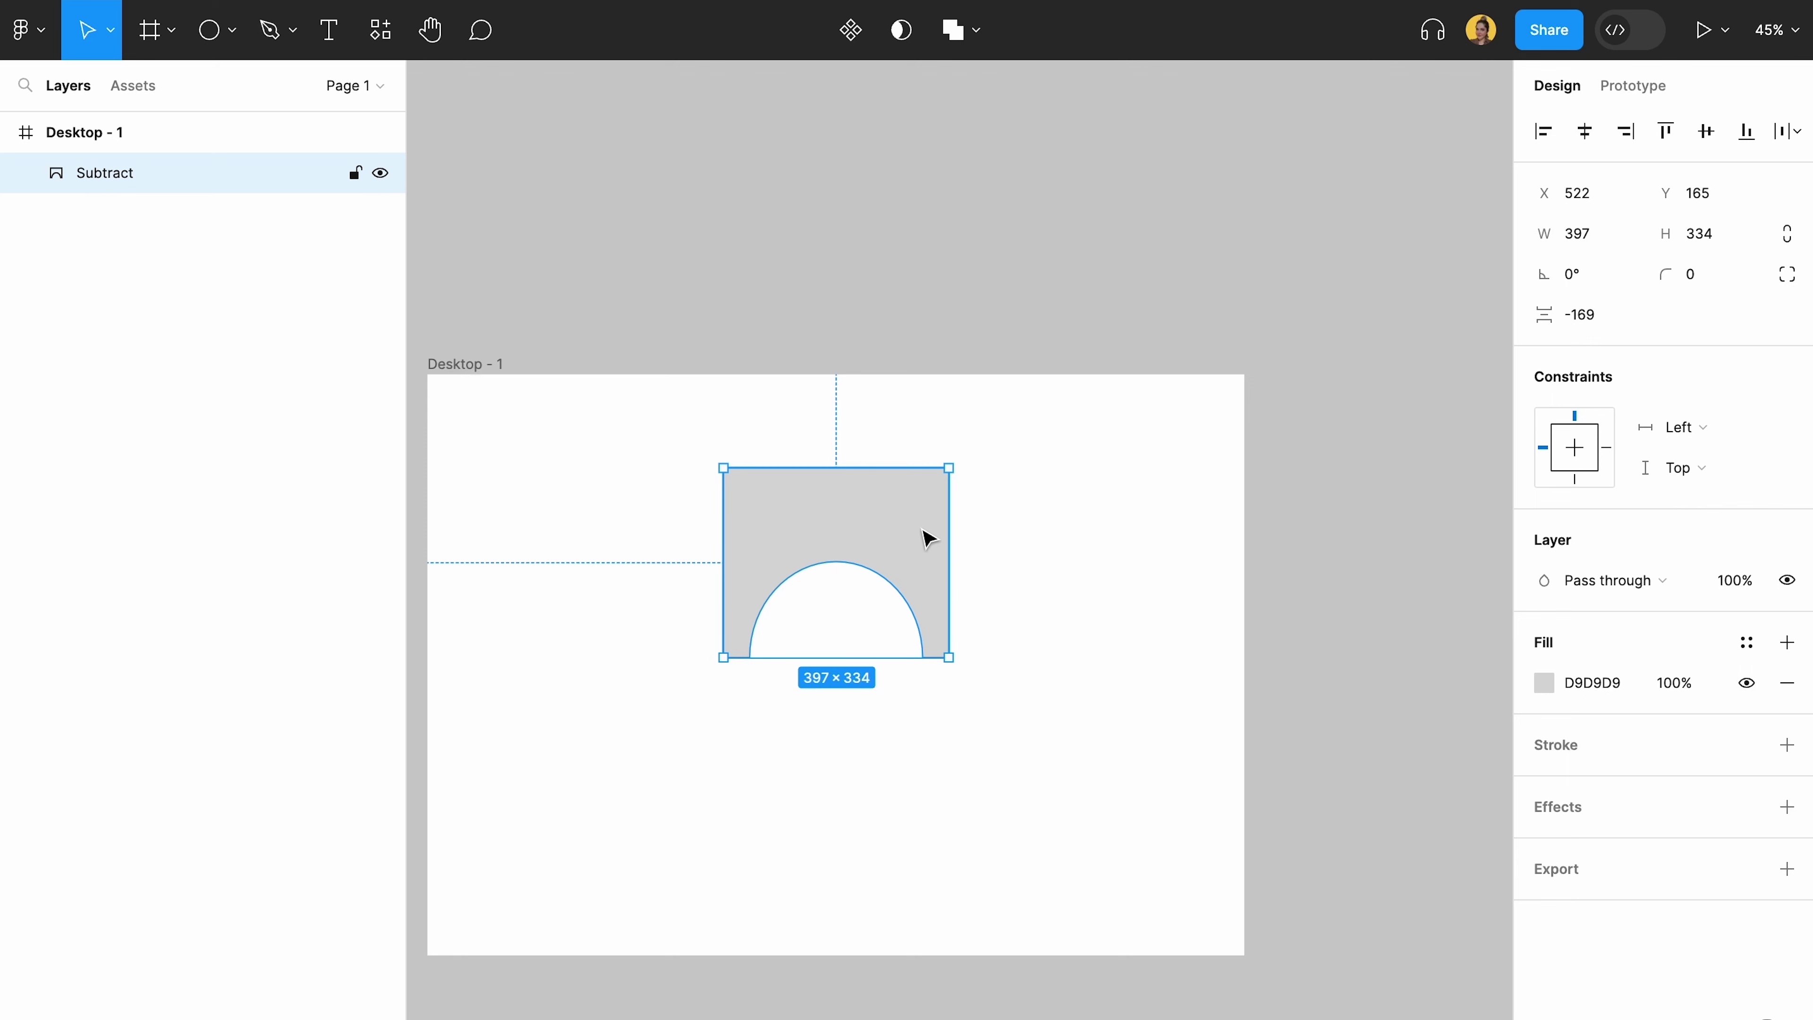
key("Delete")
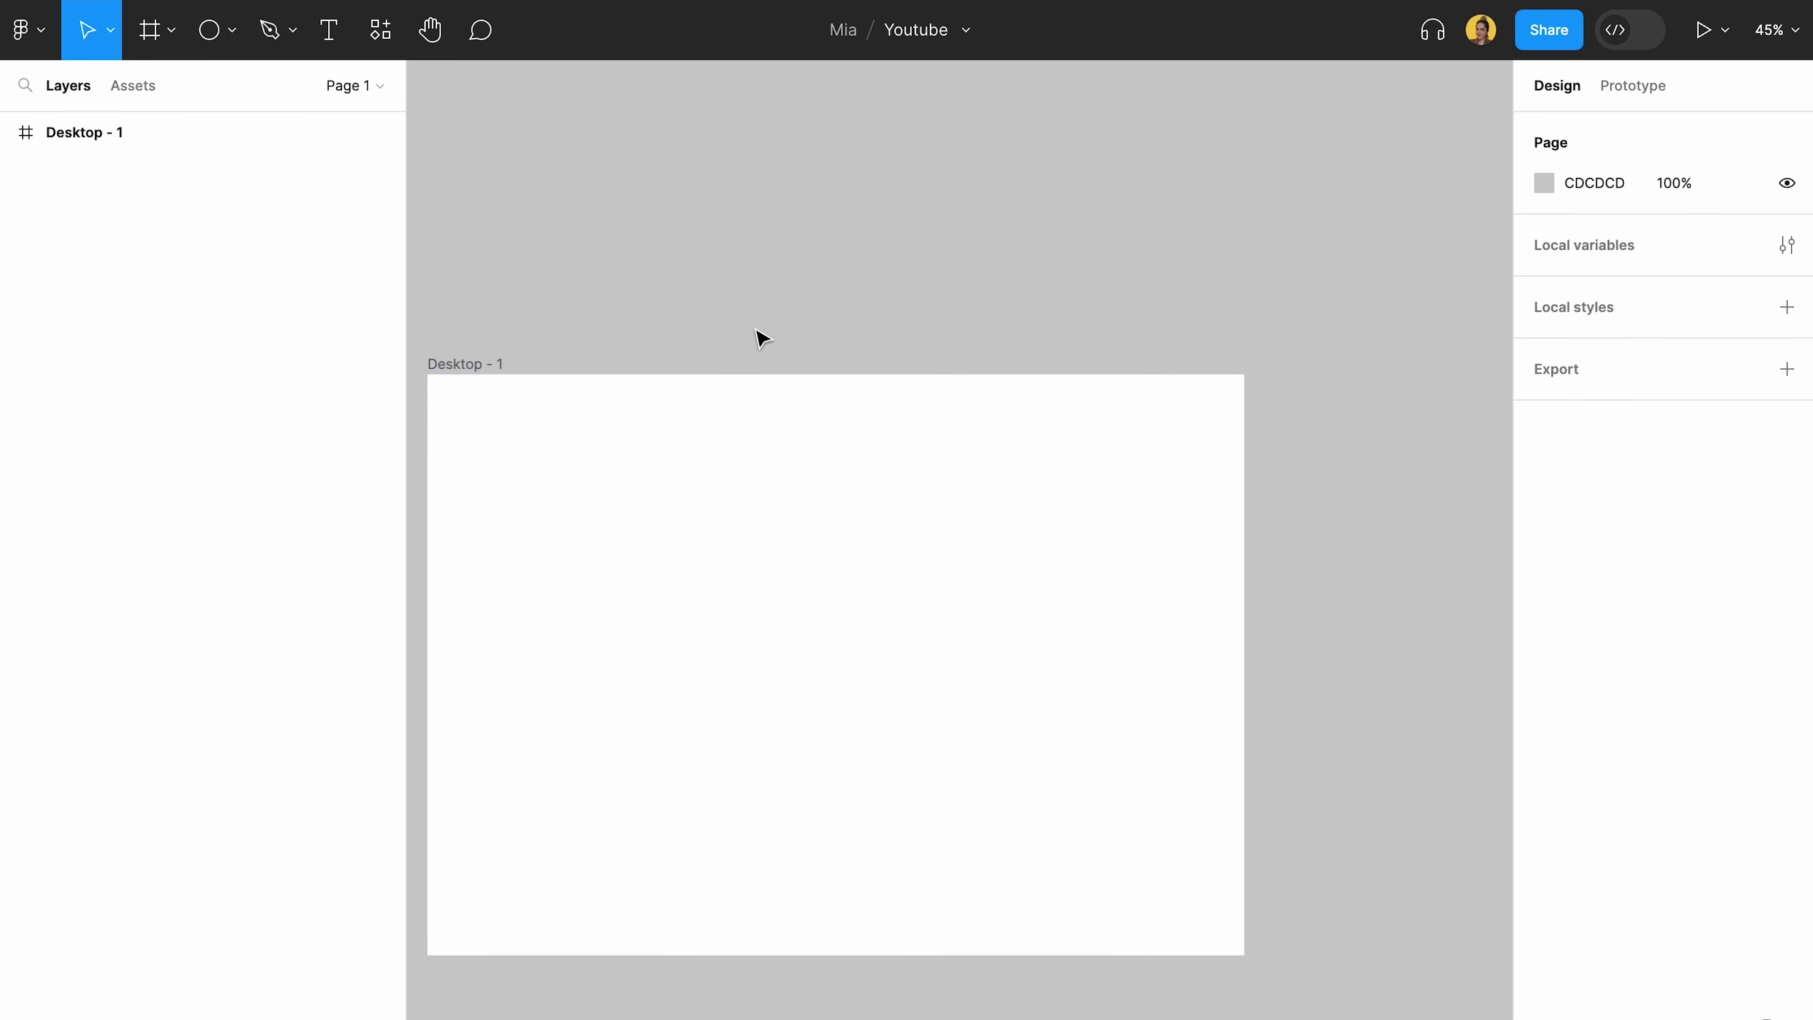
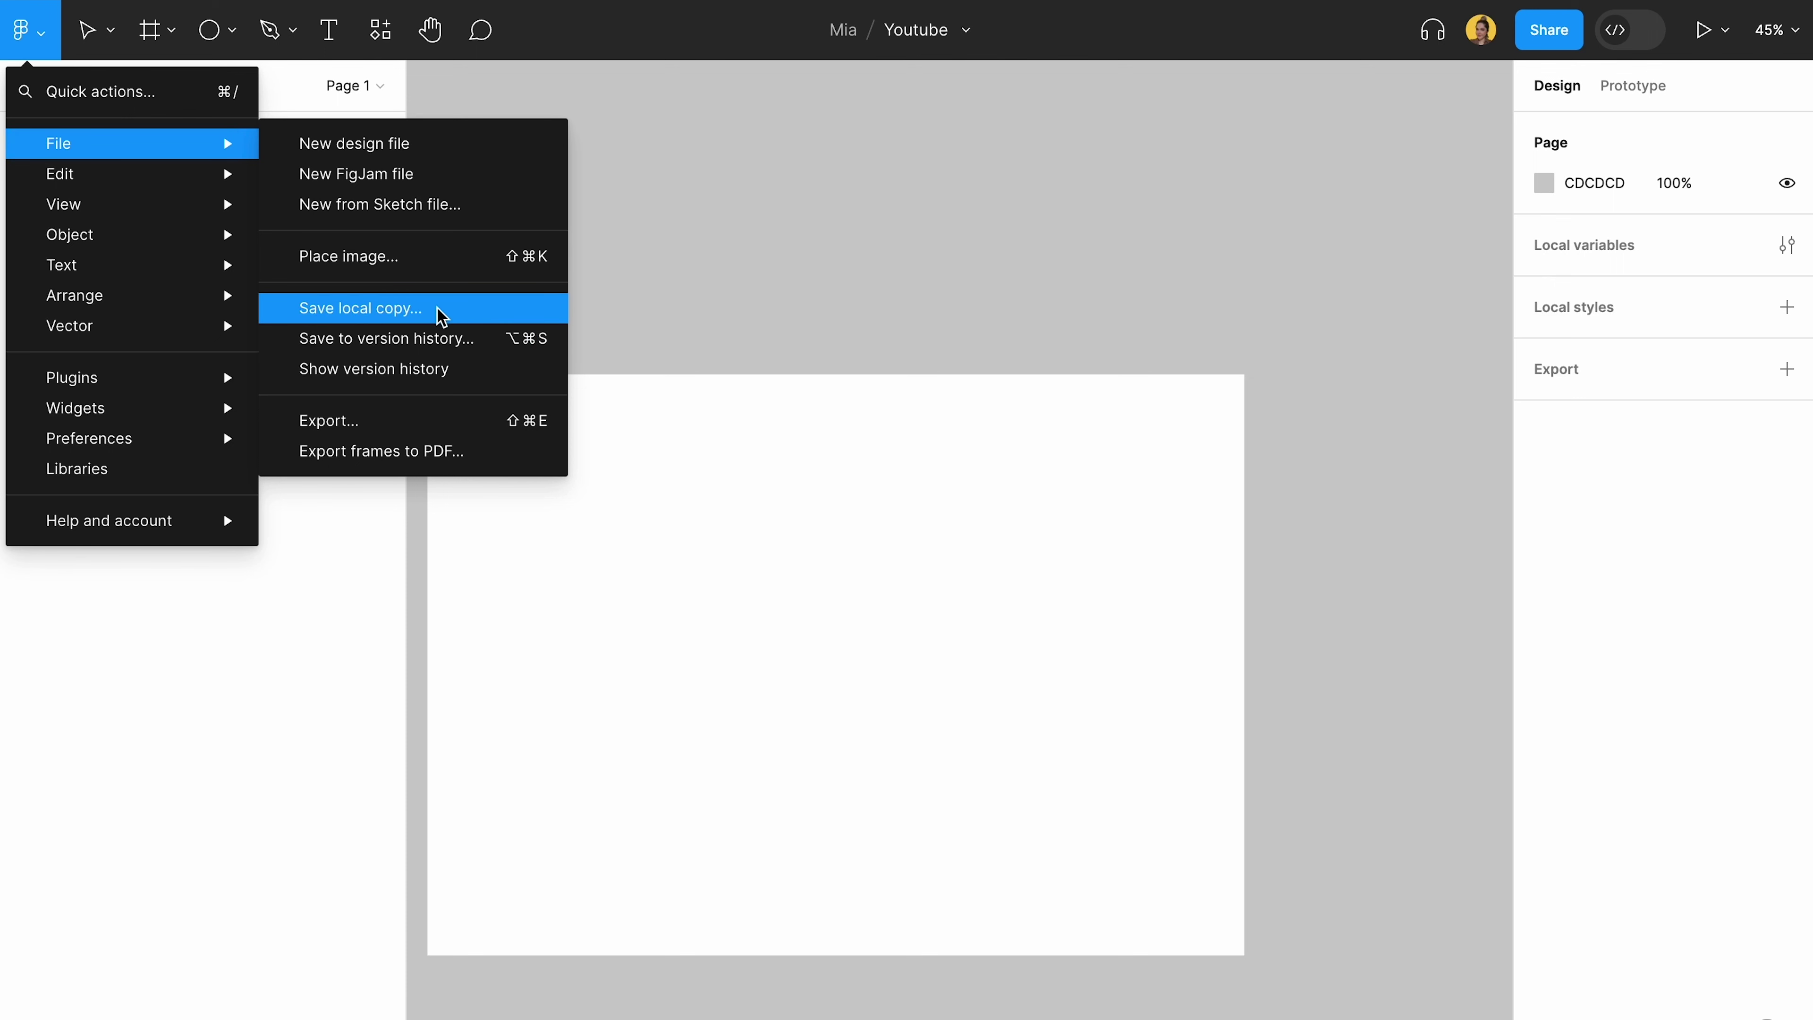
- Show the file's version history, view the 11:16 AM version, and return to the current version
left_click(474, 387)
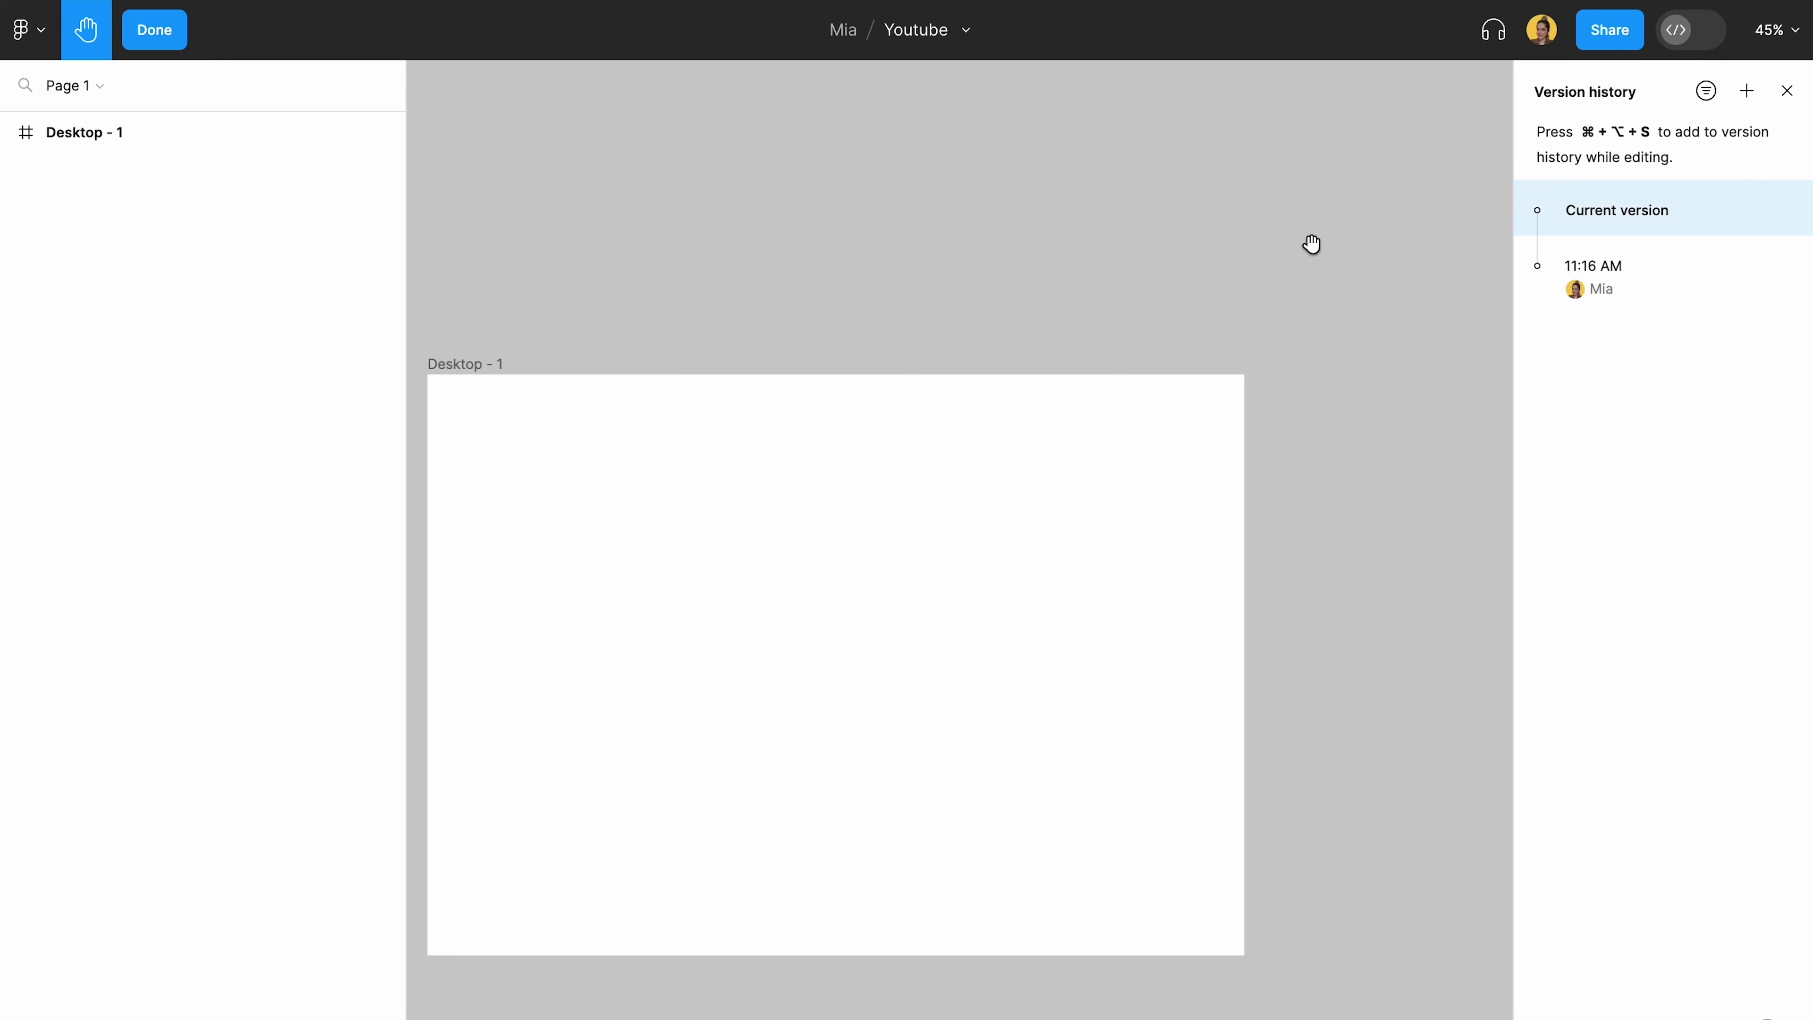
left_click(1606, 291)
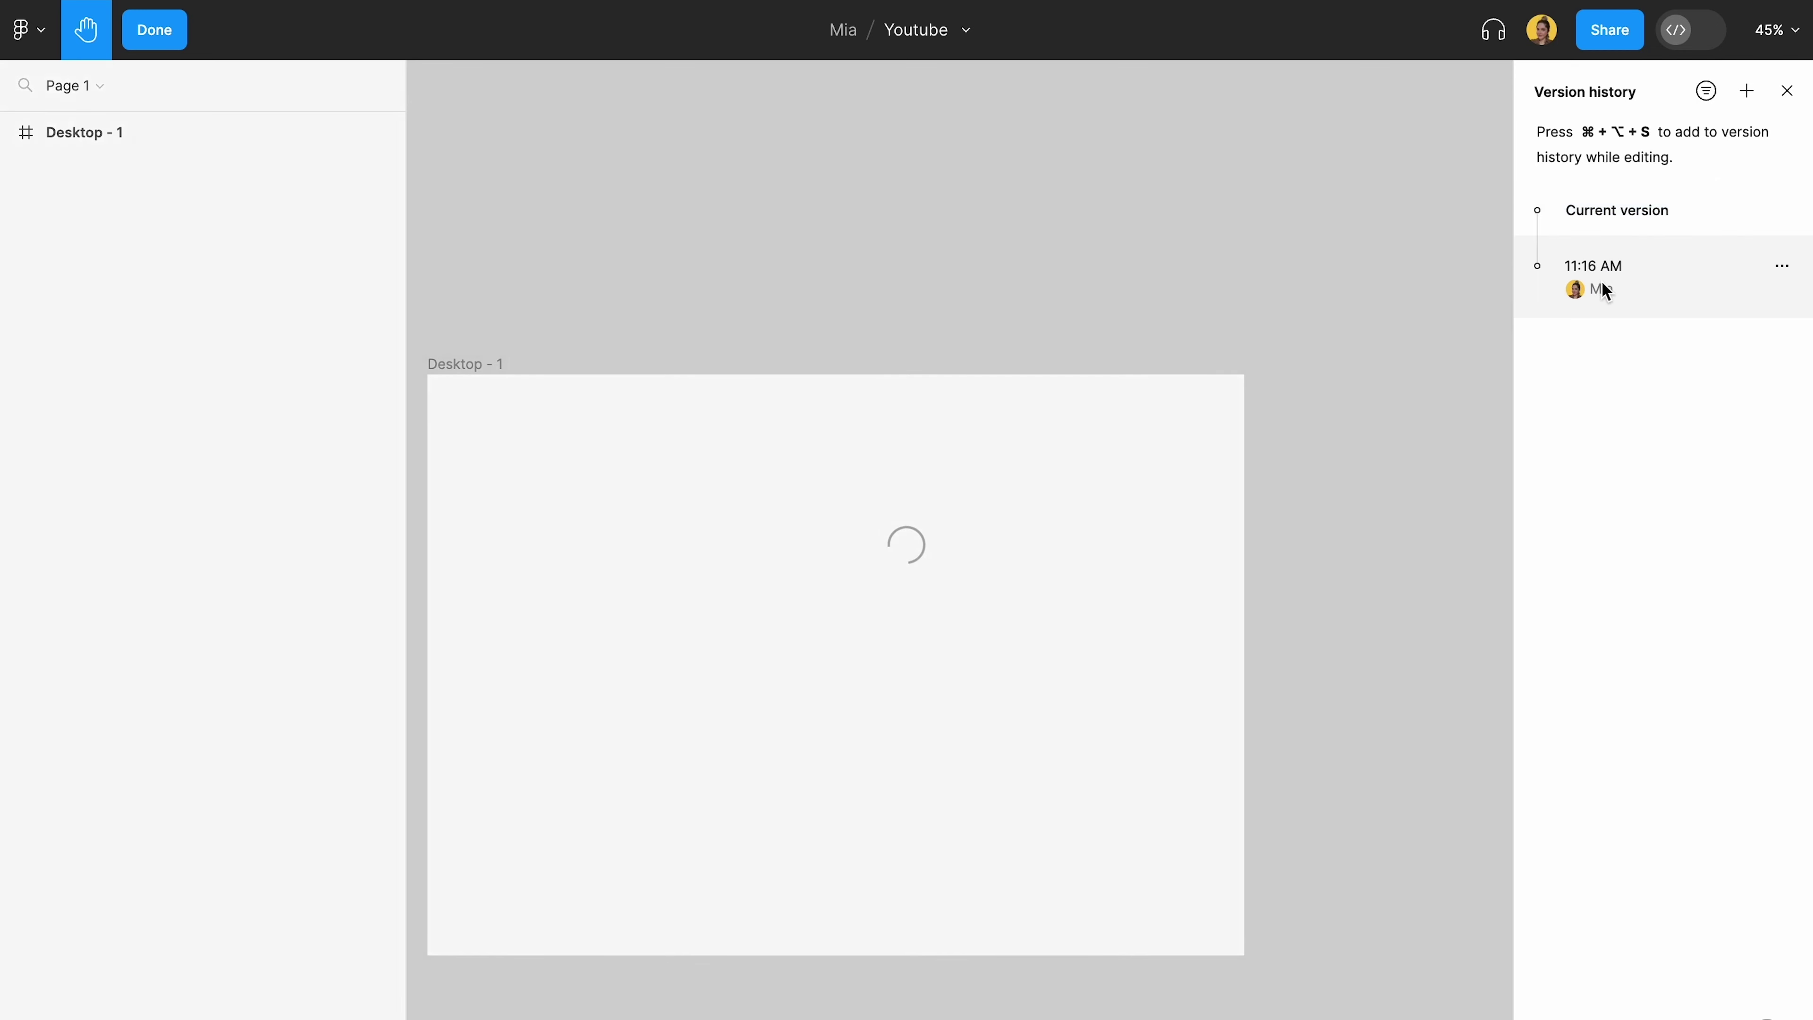
left_click(1647, 214)
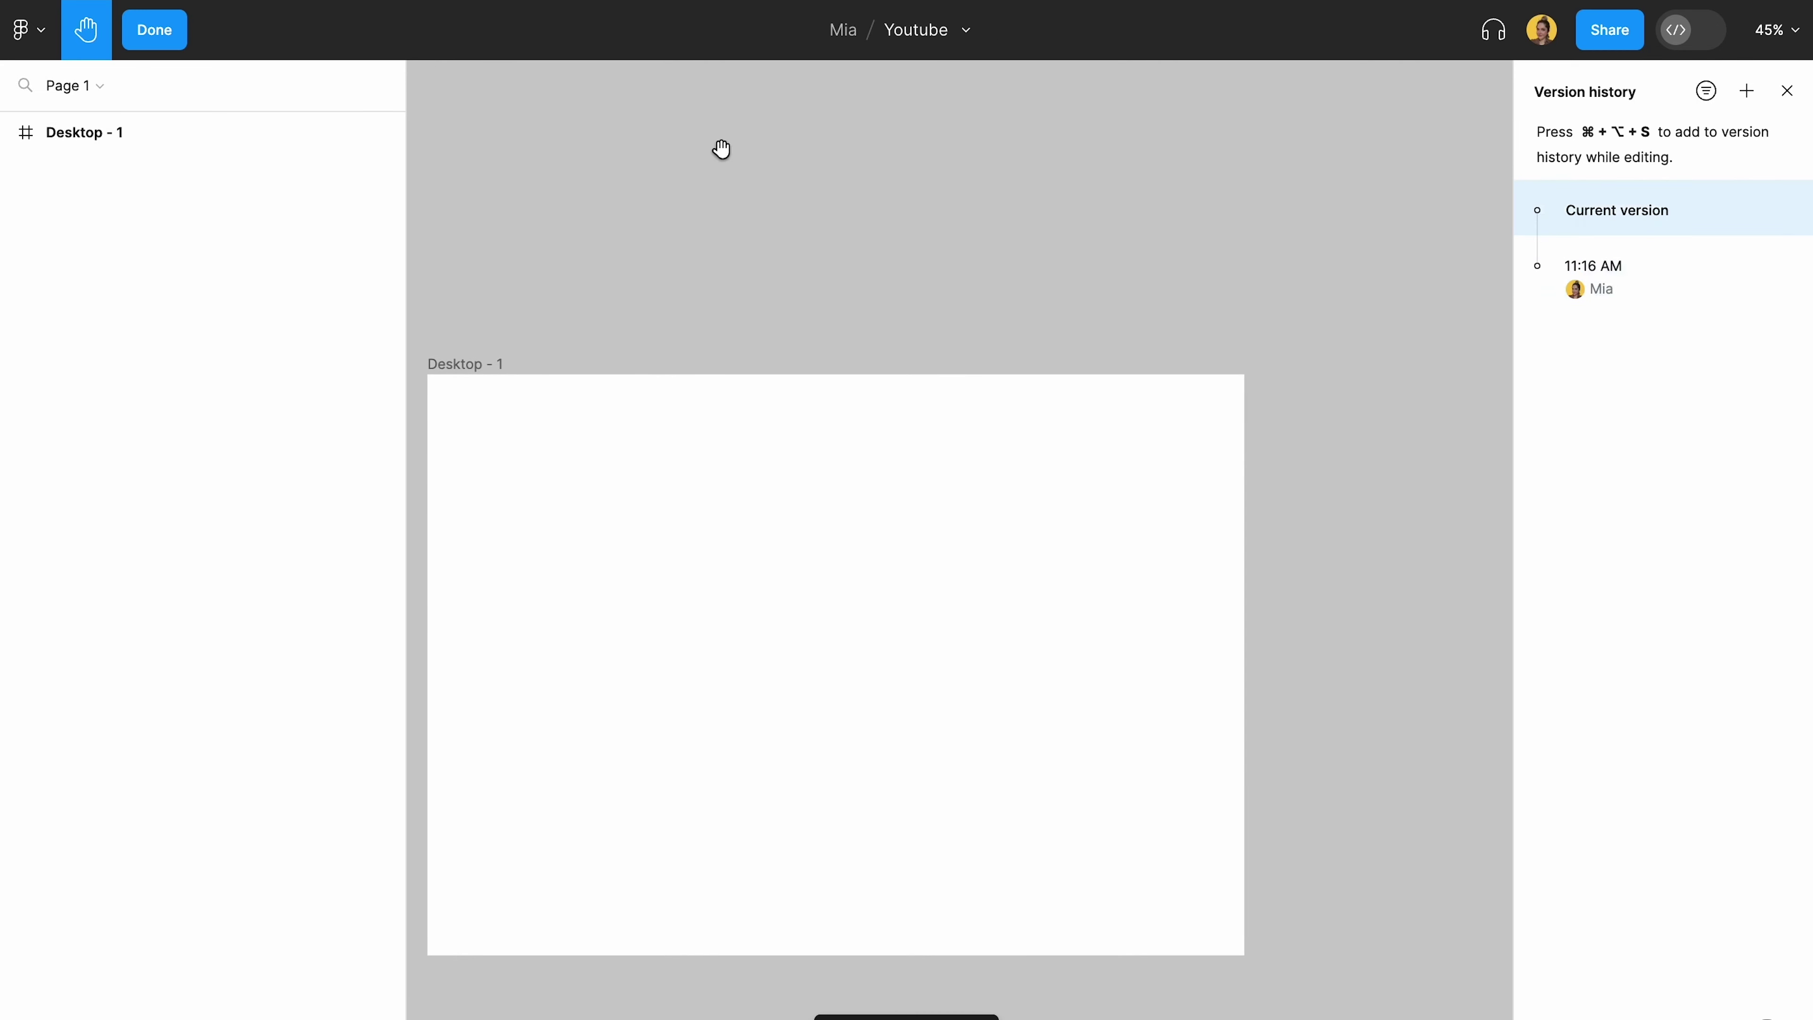
left_click(1790, 91)
- Look through the Edit, File, Plugins and View commands, and examine the pixel grid on the desktop frame
left_click(26, 29)
mouse_move(77, 177)
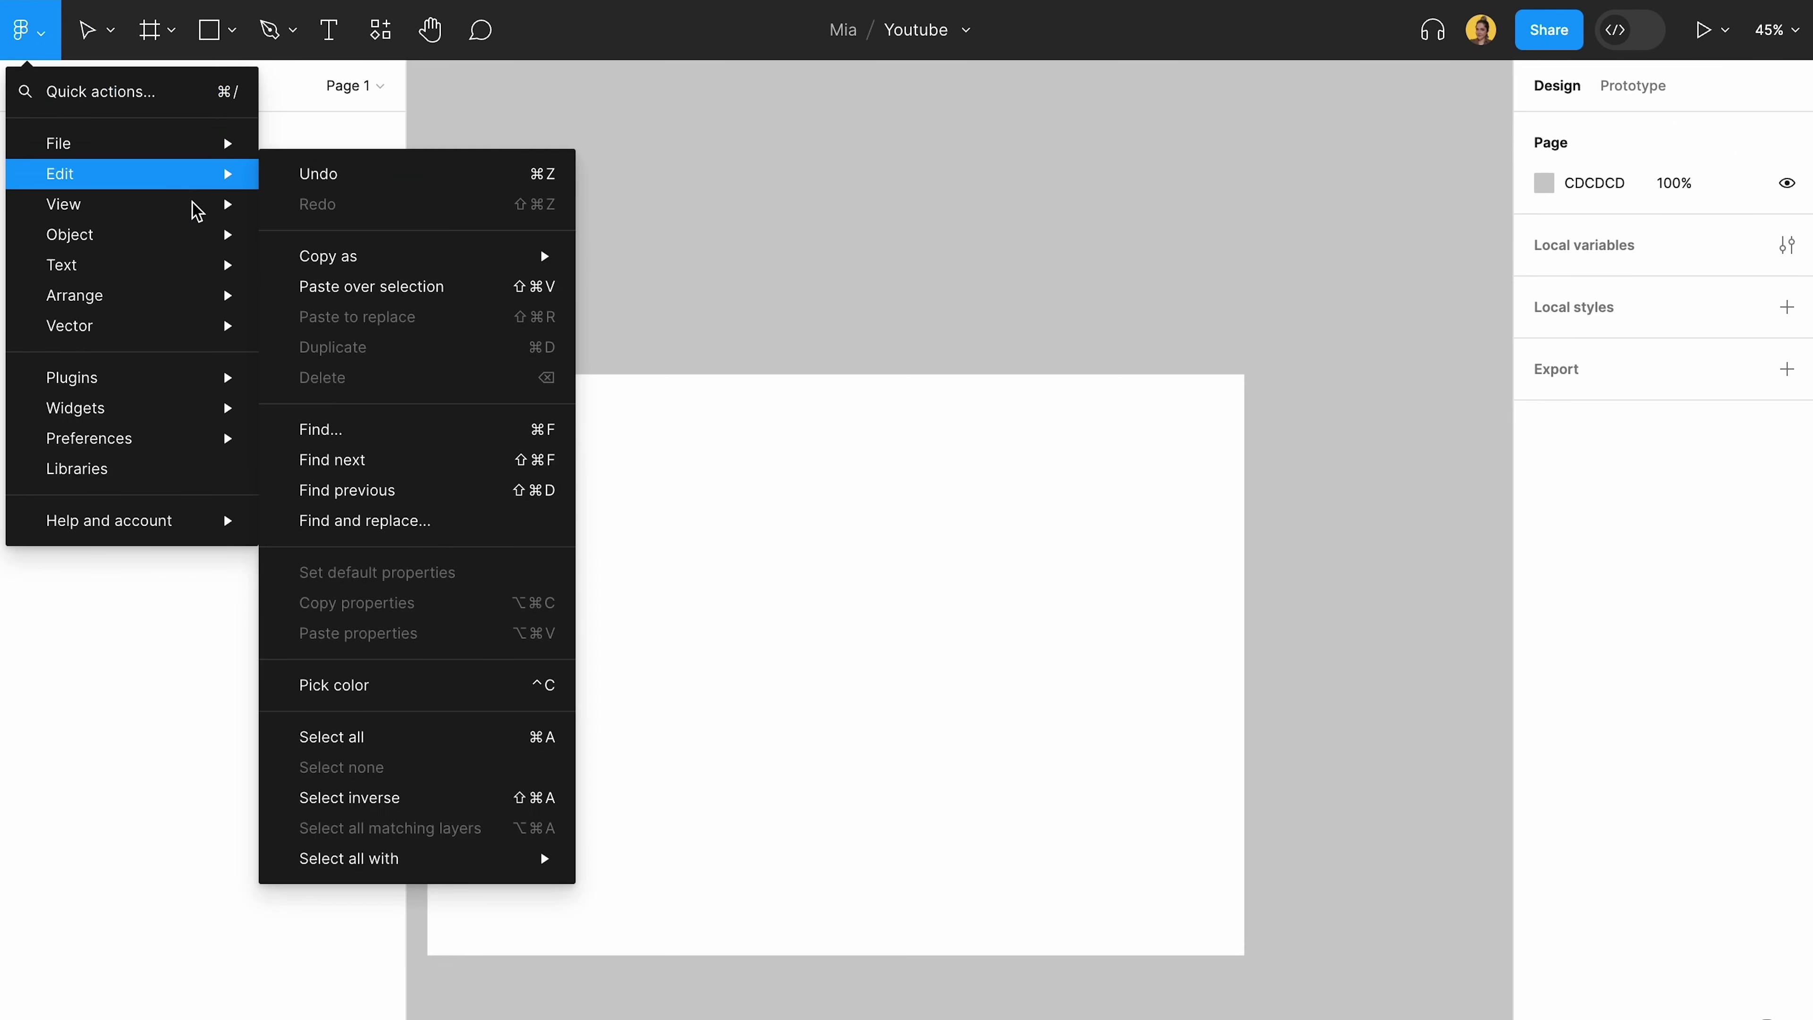
mouse_move(246, 146)
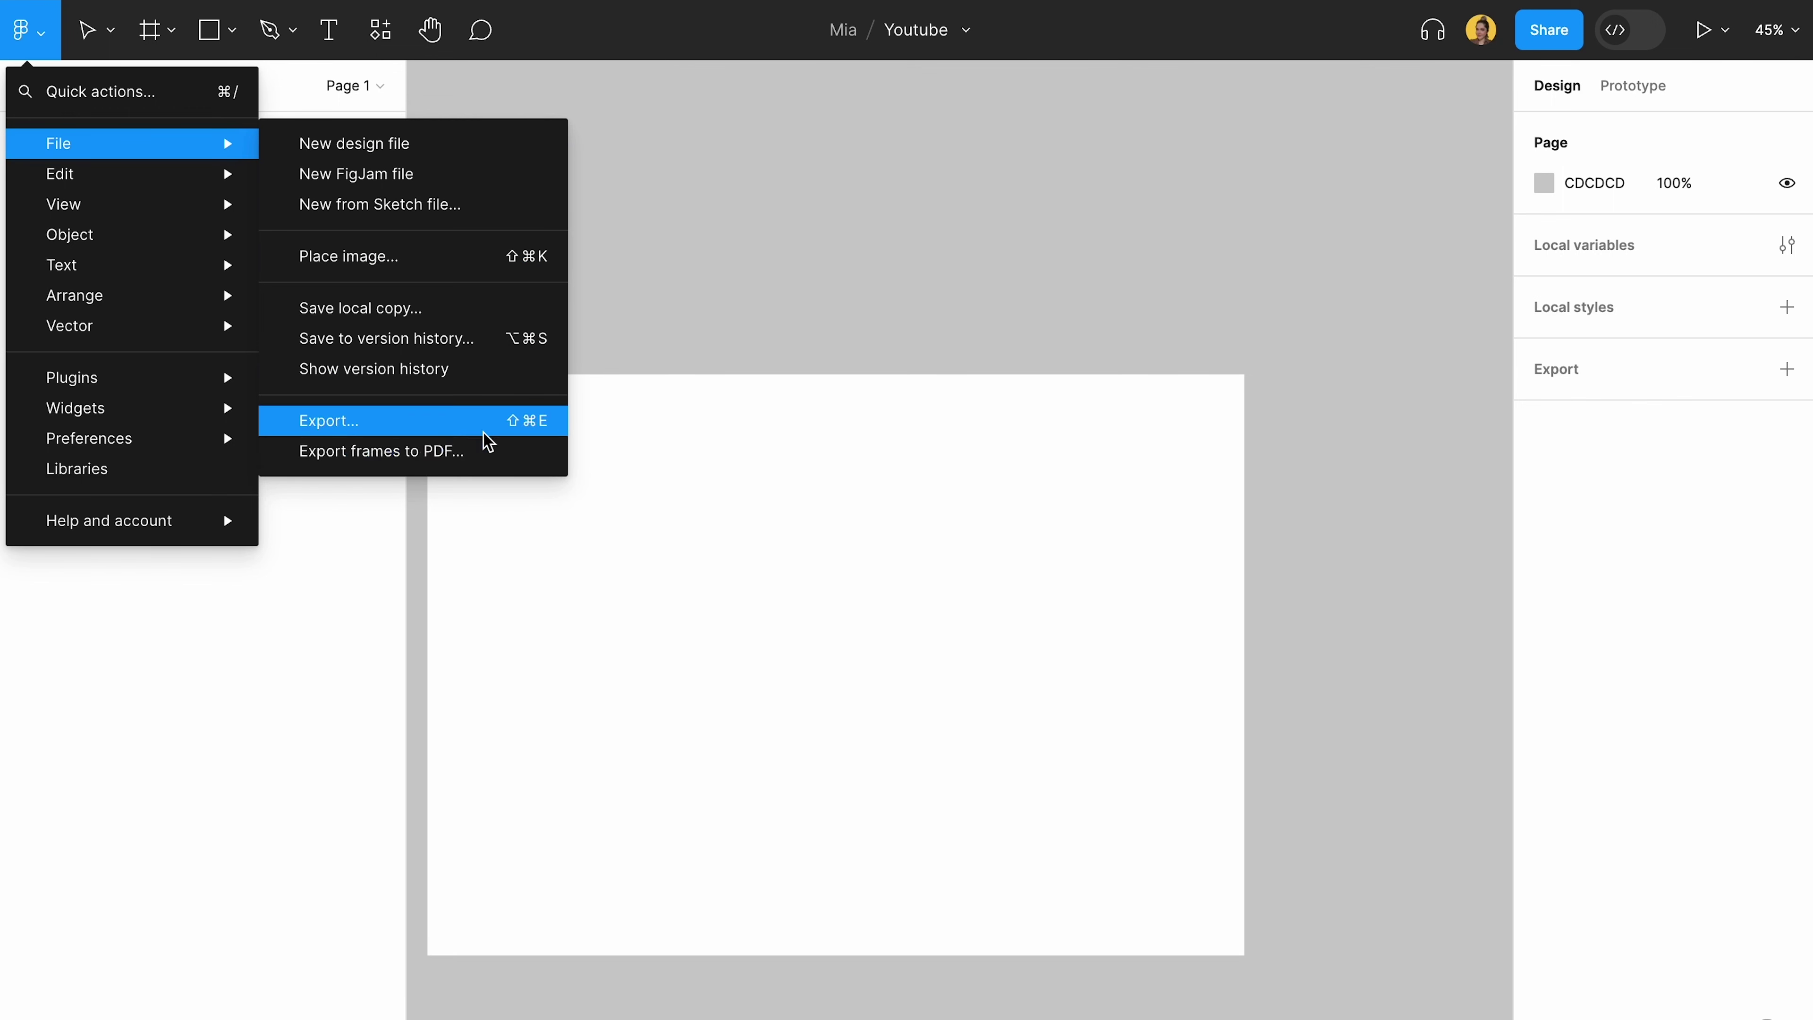
mouse_move(160, 173)
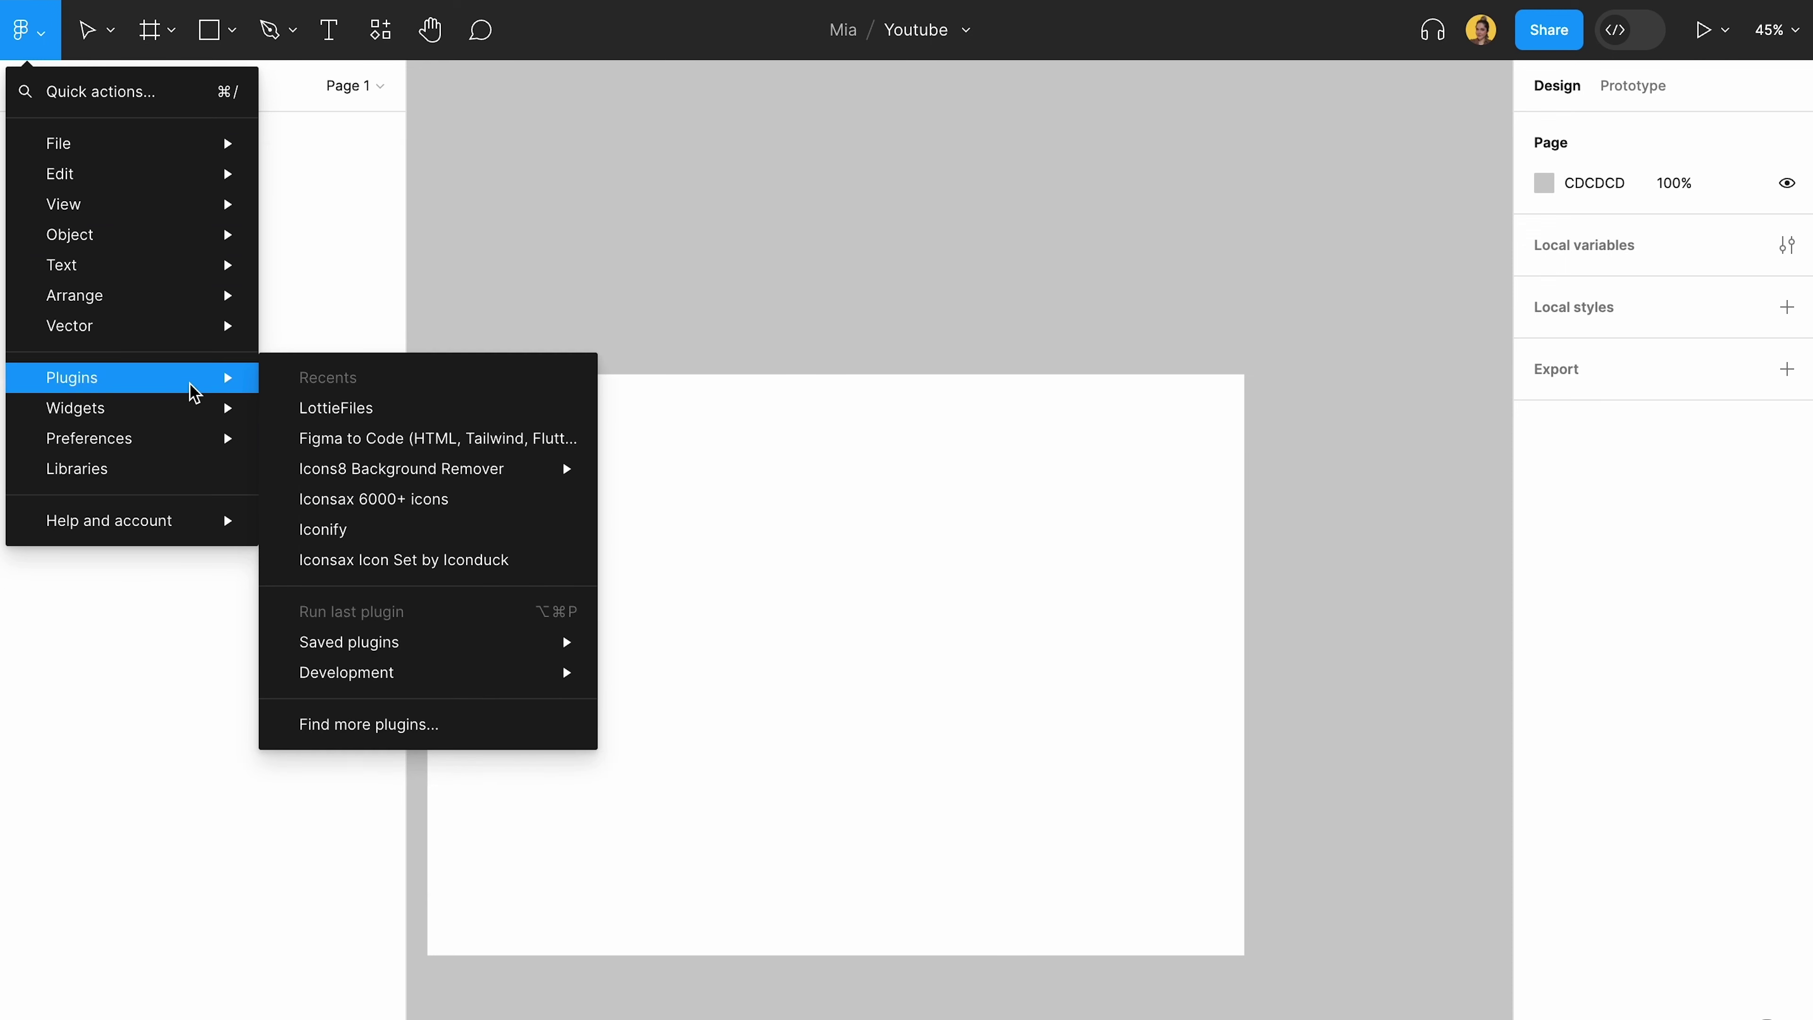
mouse_move(135, 229)
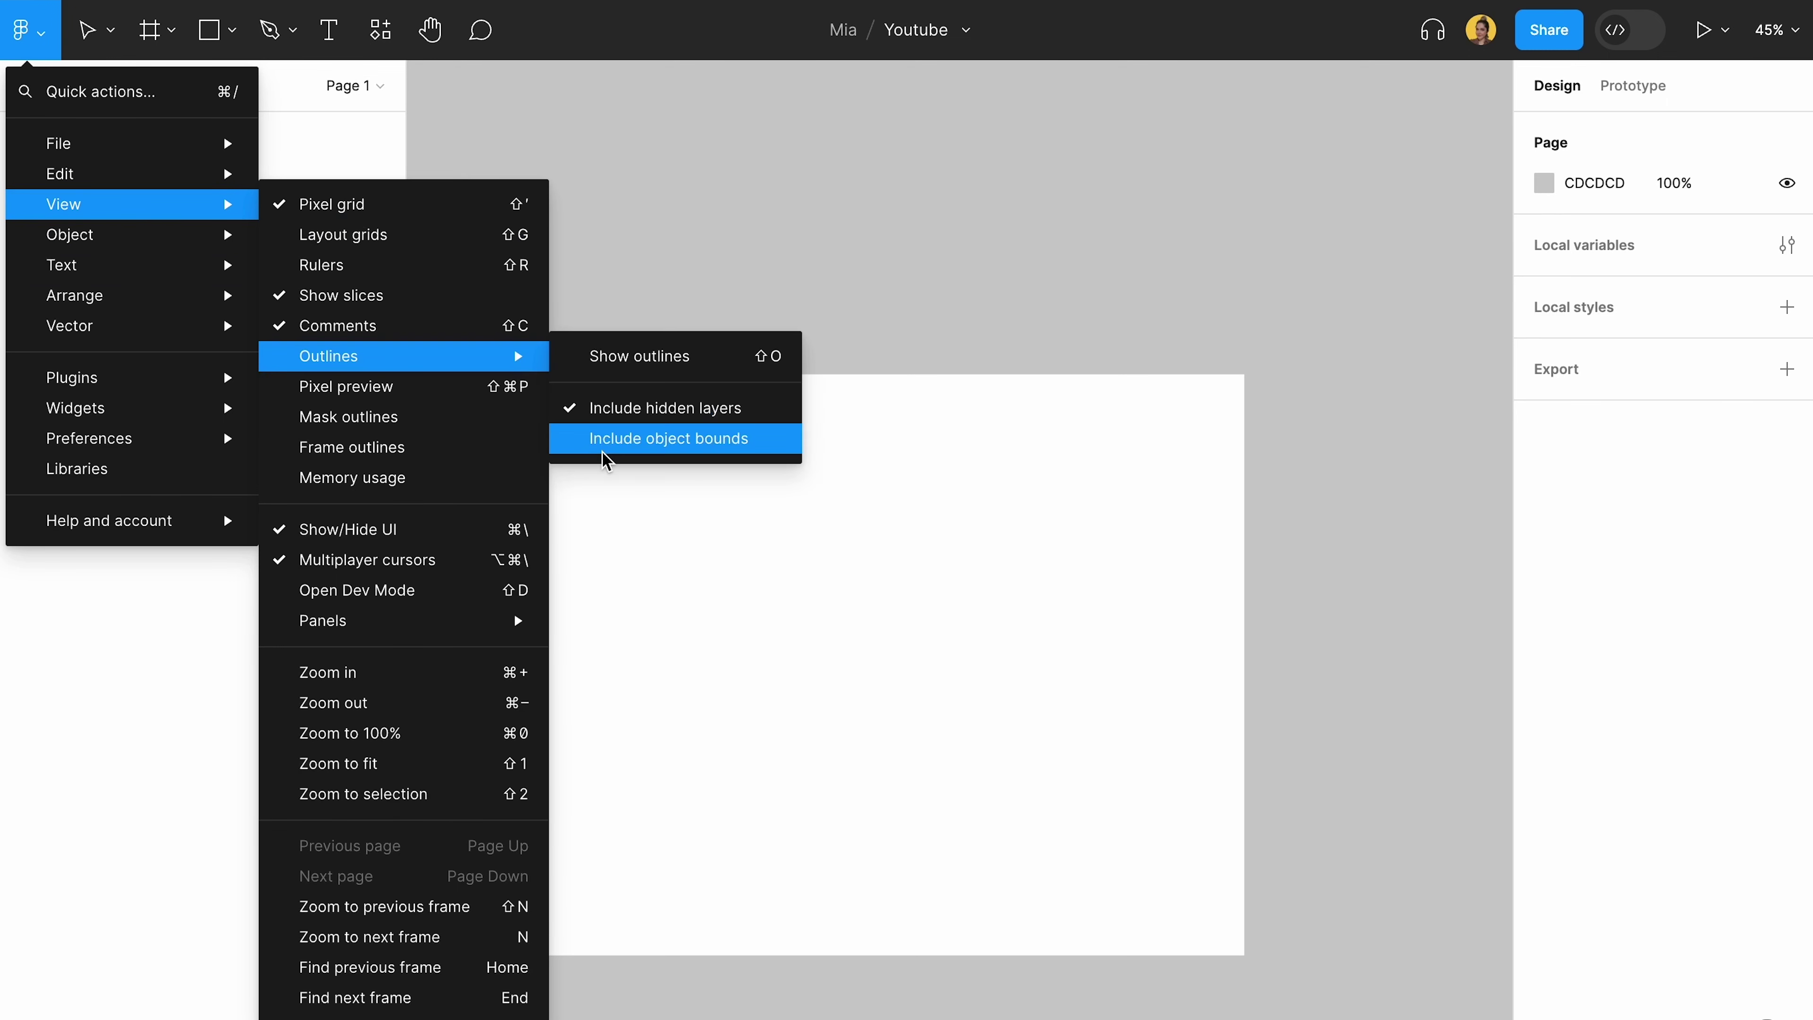
scroll(676, 555, "up", 10)
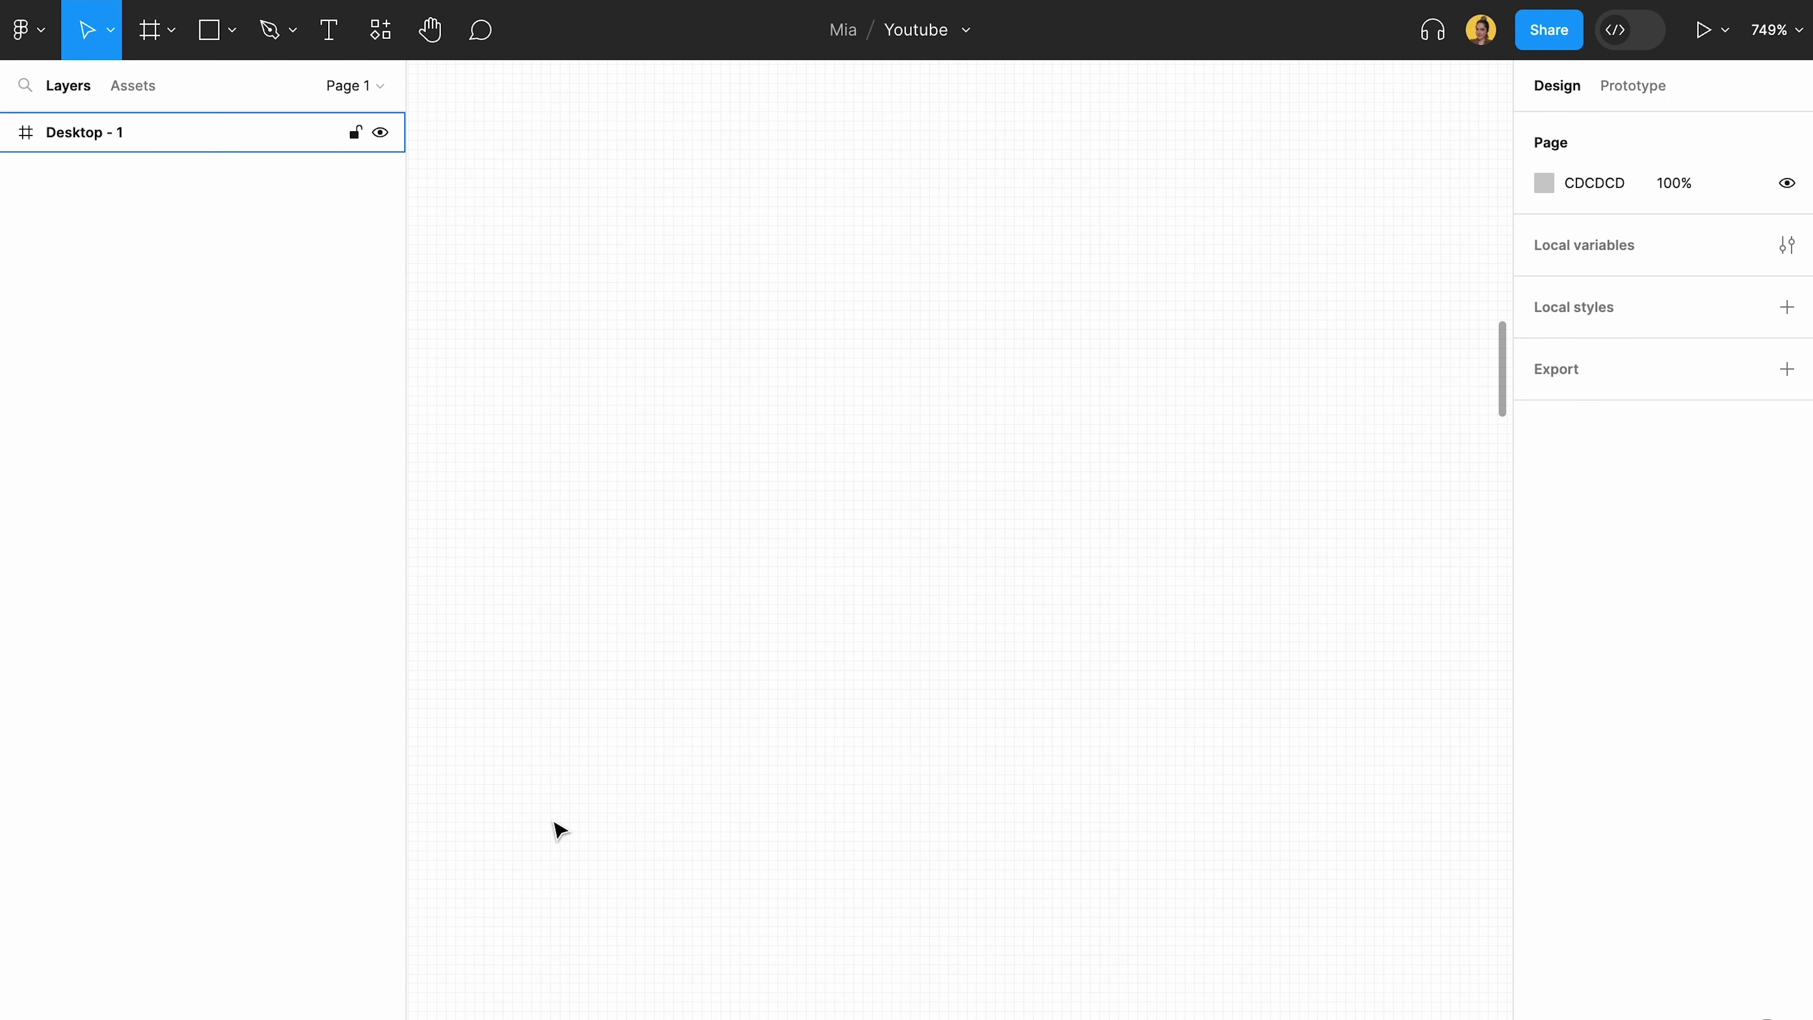
scroll(627, 567, "up", 5)
scroll(702, 551, "up", 4)
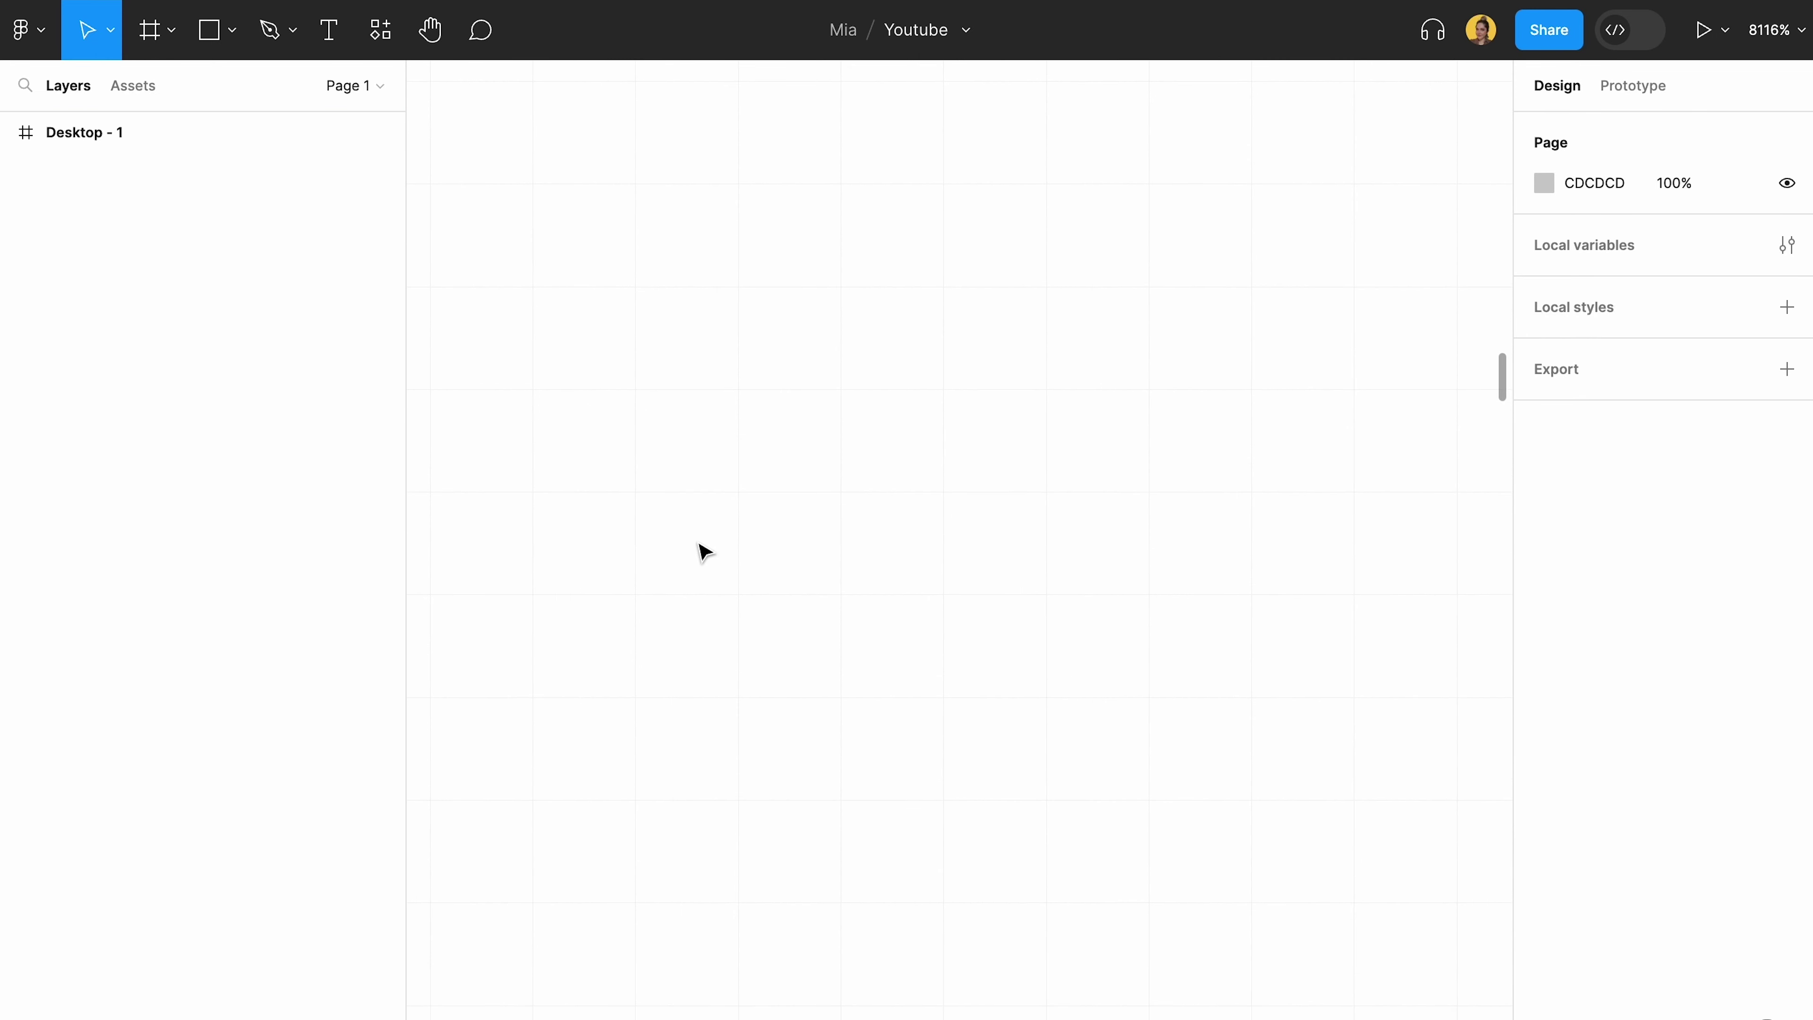
- Turn on the display of layout grids, check the desktop frame, and turn the display off again
left_click(22, 30)
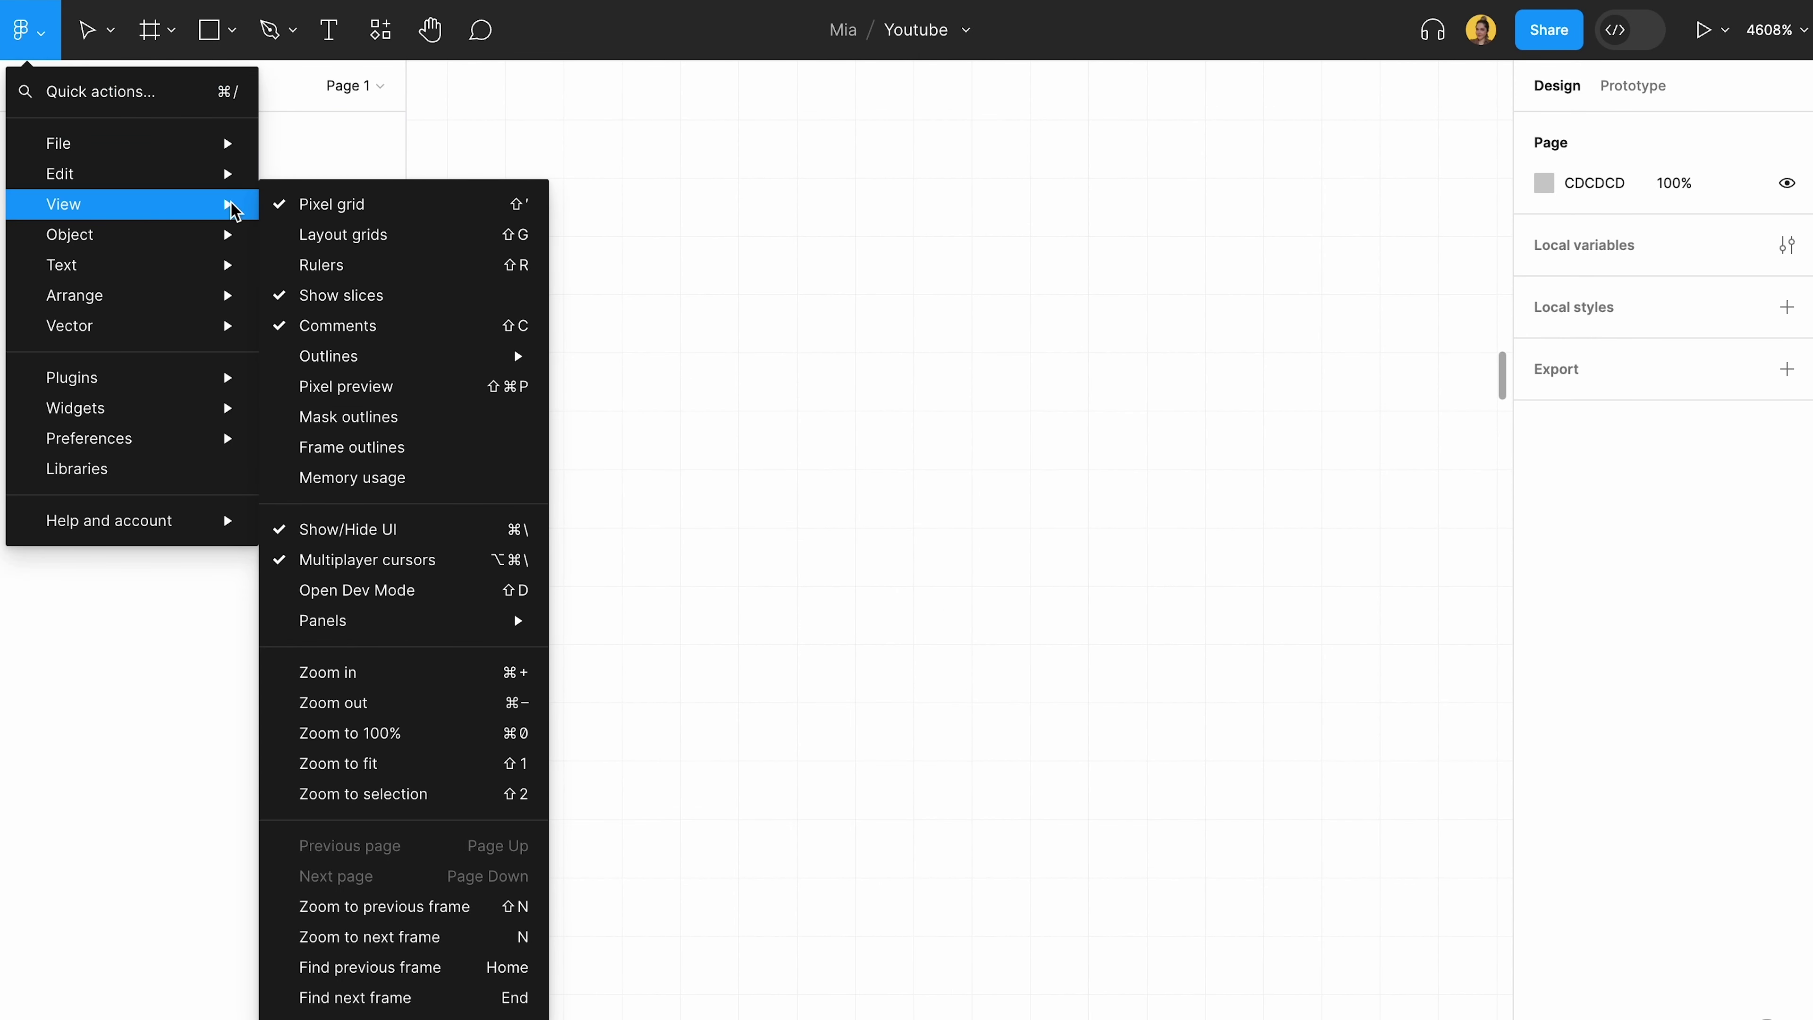
left_click(405, 234)
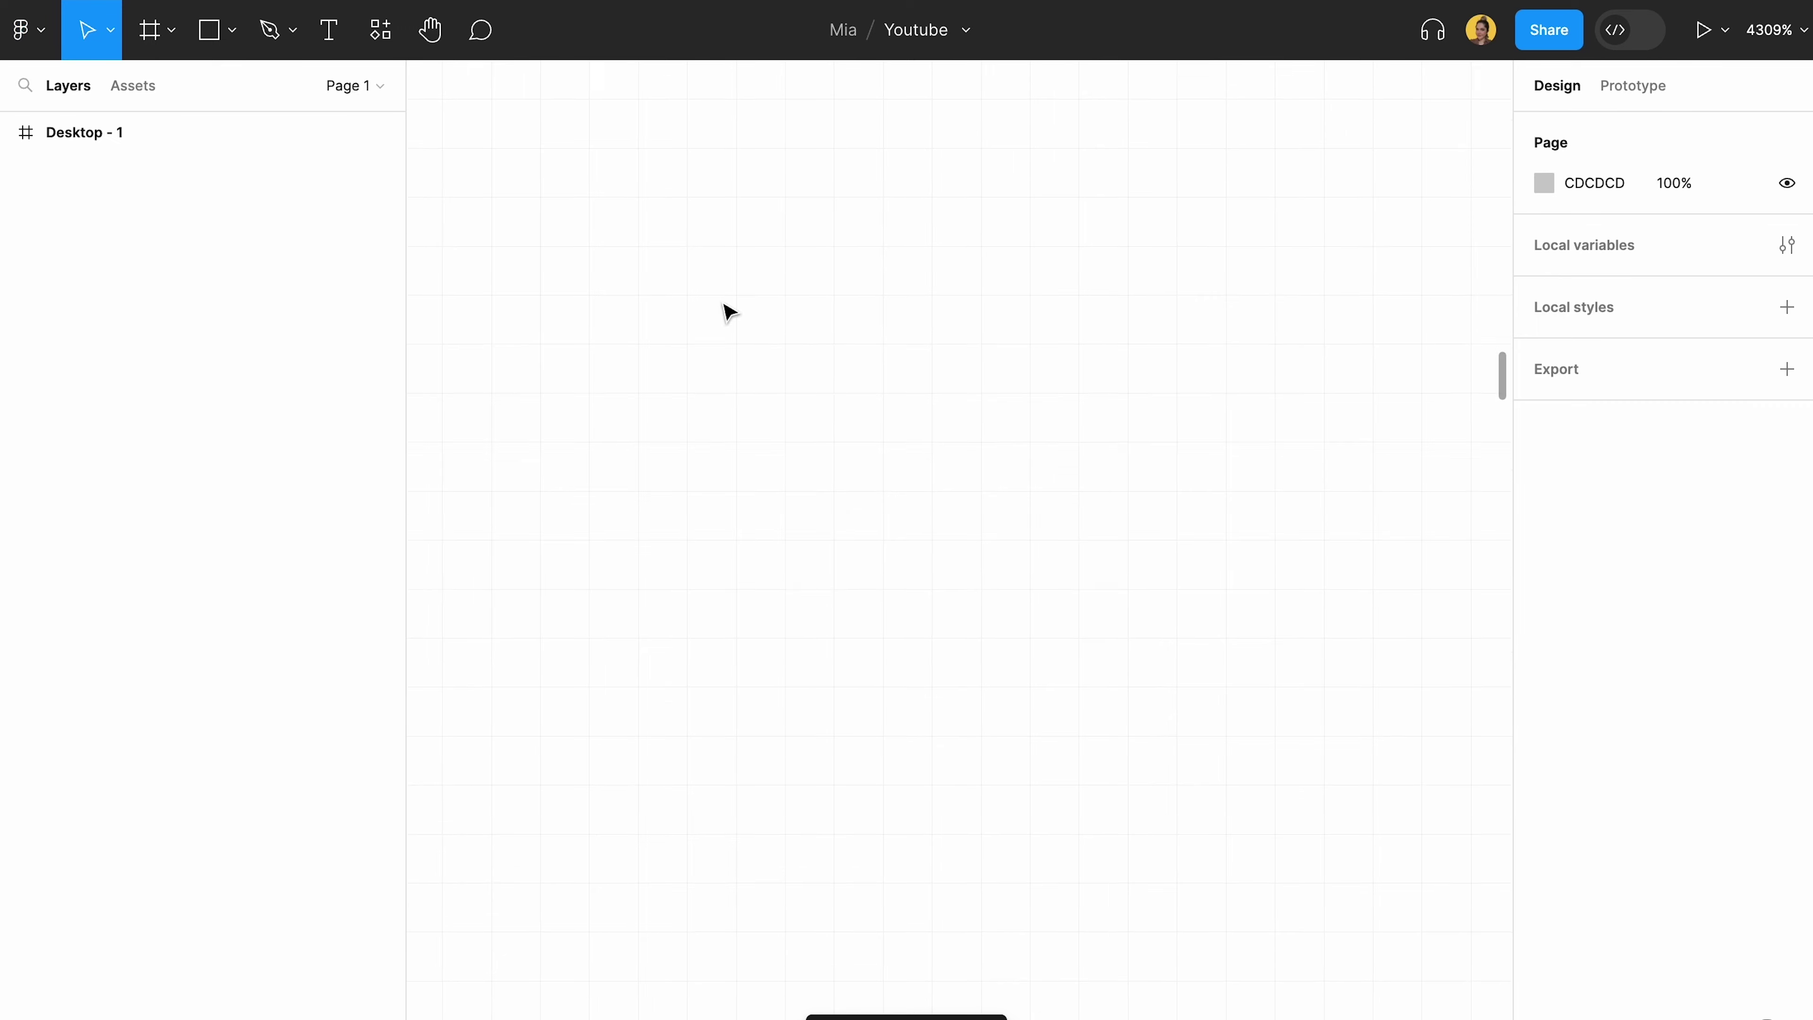
scroll(635, 271, "down", 10)
scroll(635, 271, "up", 1)
scroll(635, 272, "up", 3)
left_click(23, 29)
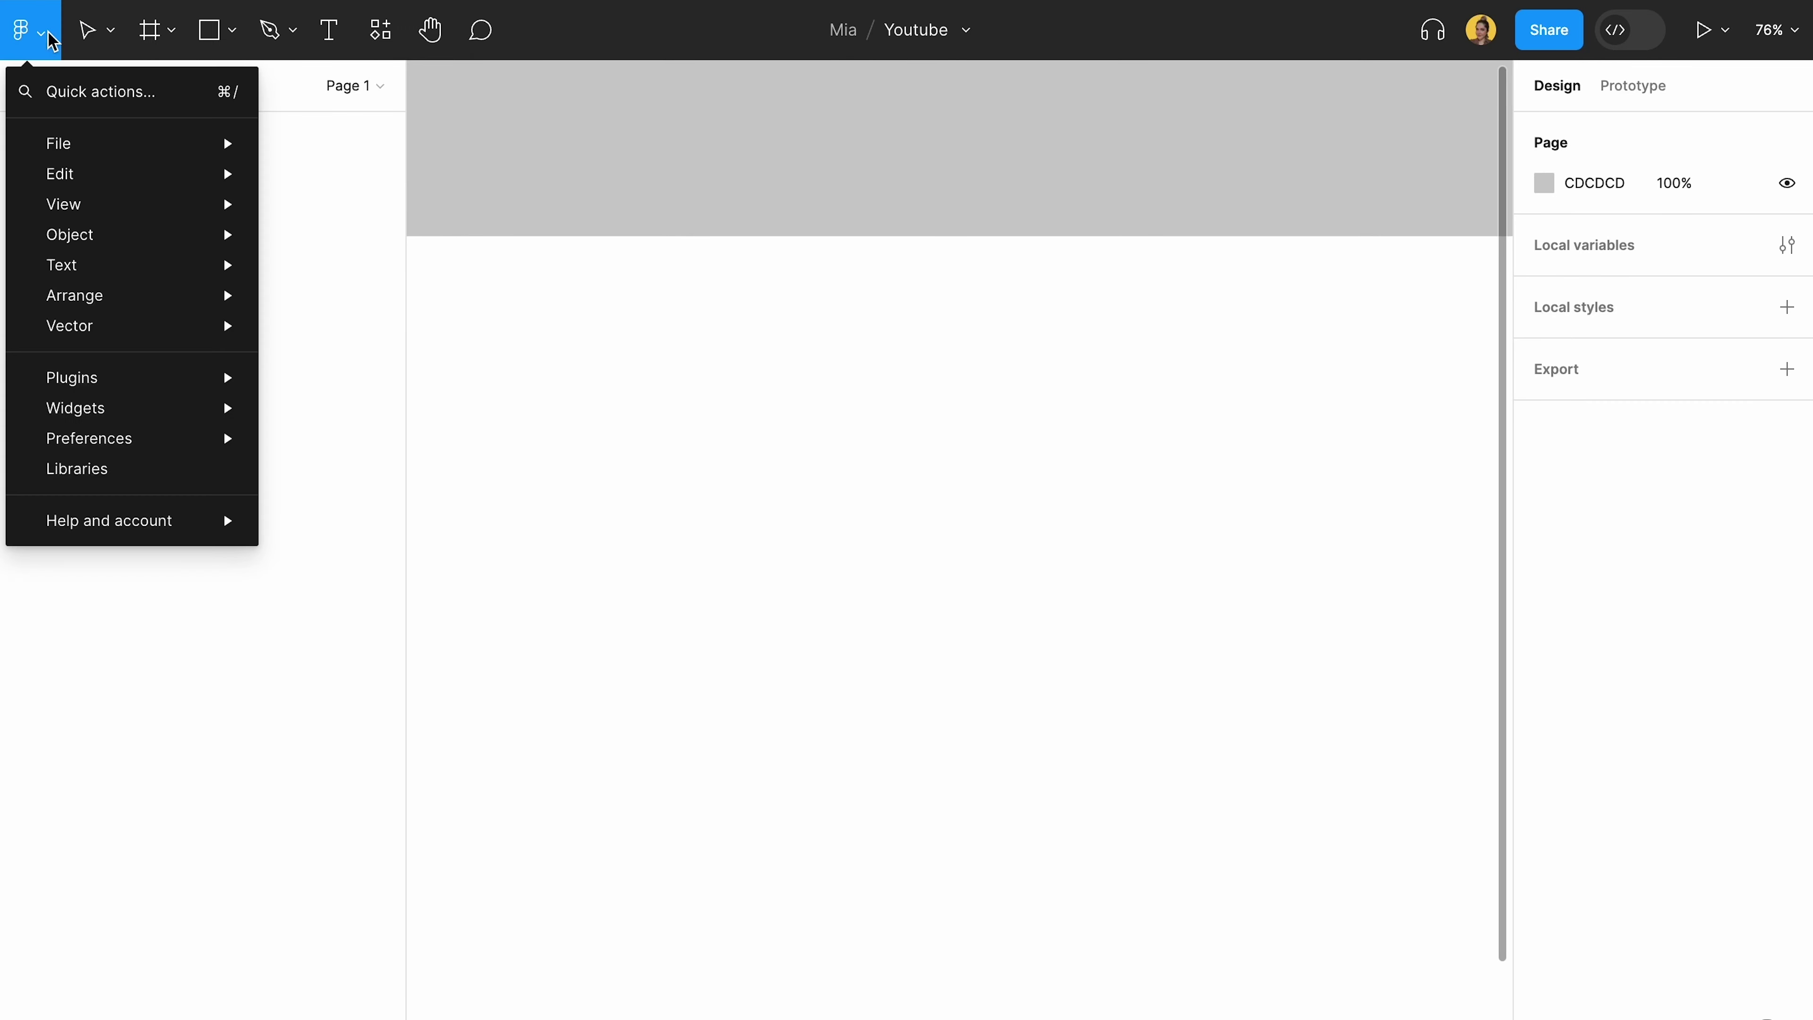
mouse_move(188, 208)
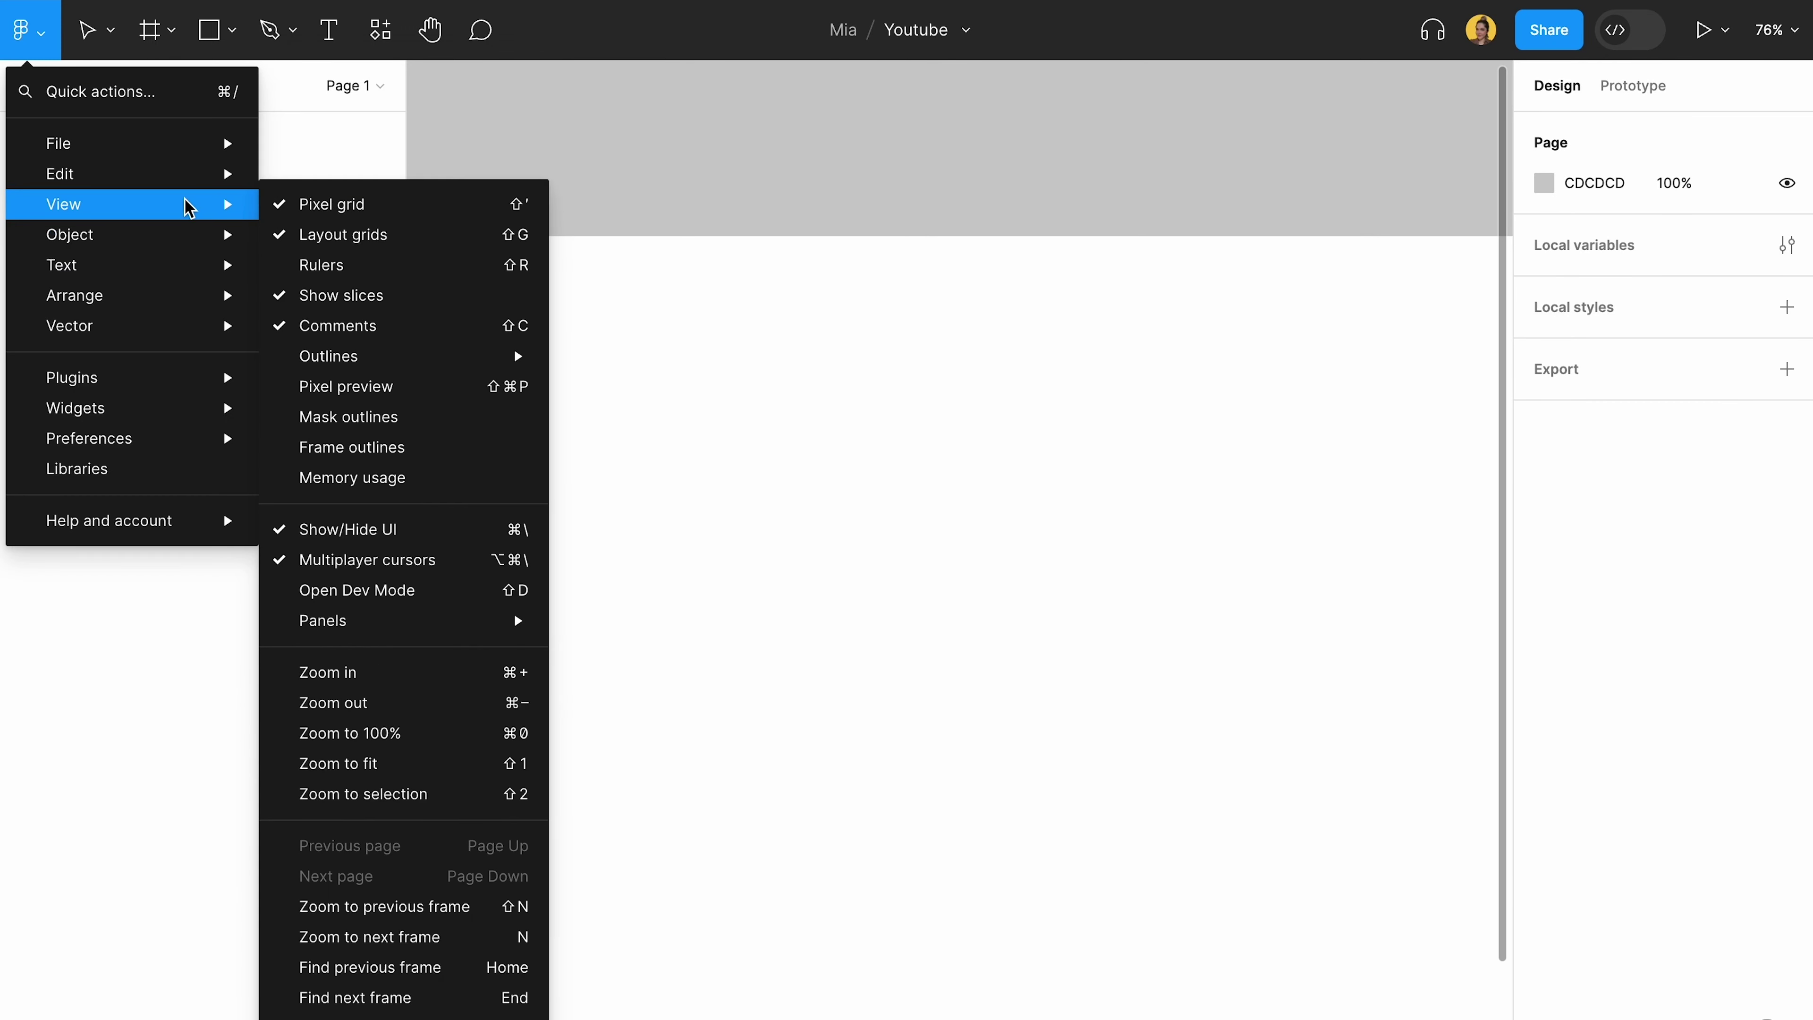
left_click(381, 234)
- Turn on the rulers around the canvas
left_click(55, 41)
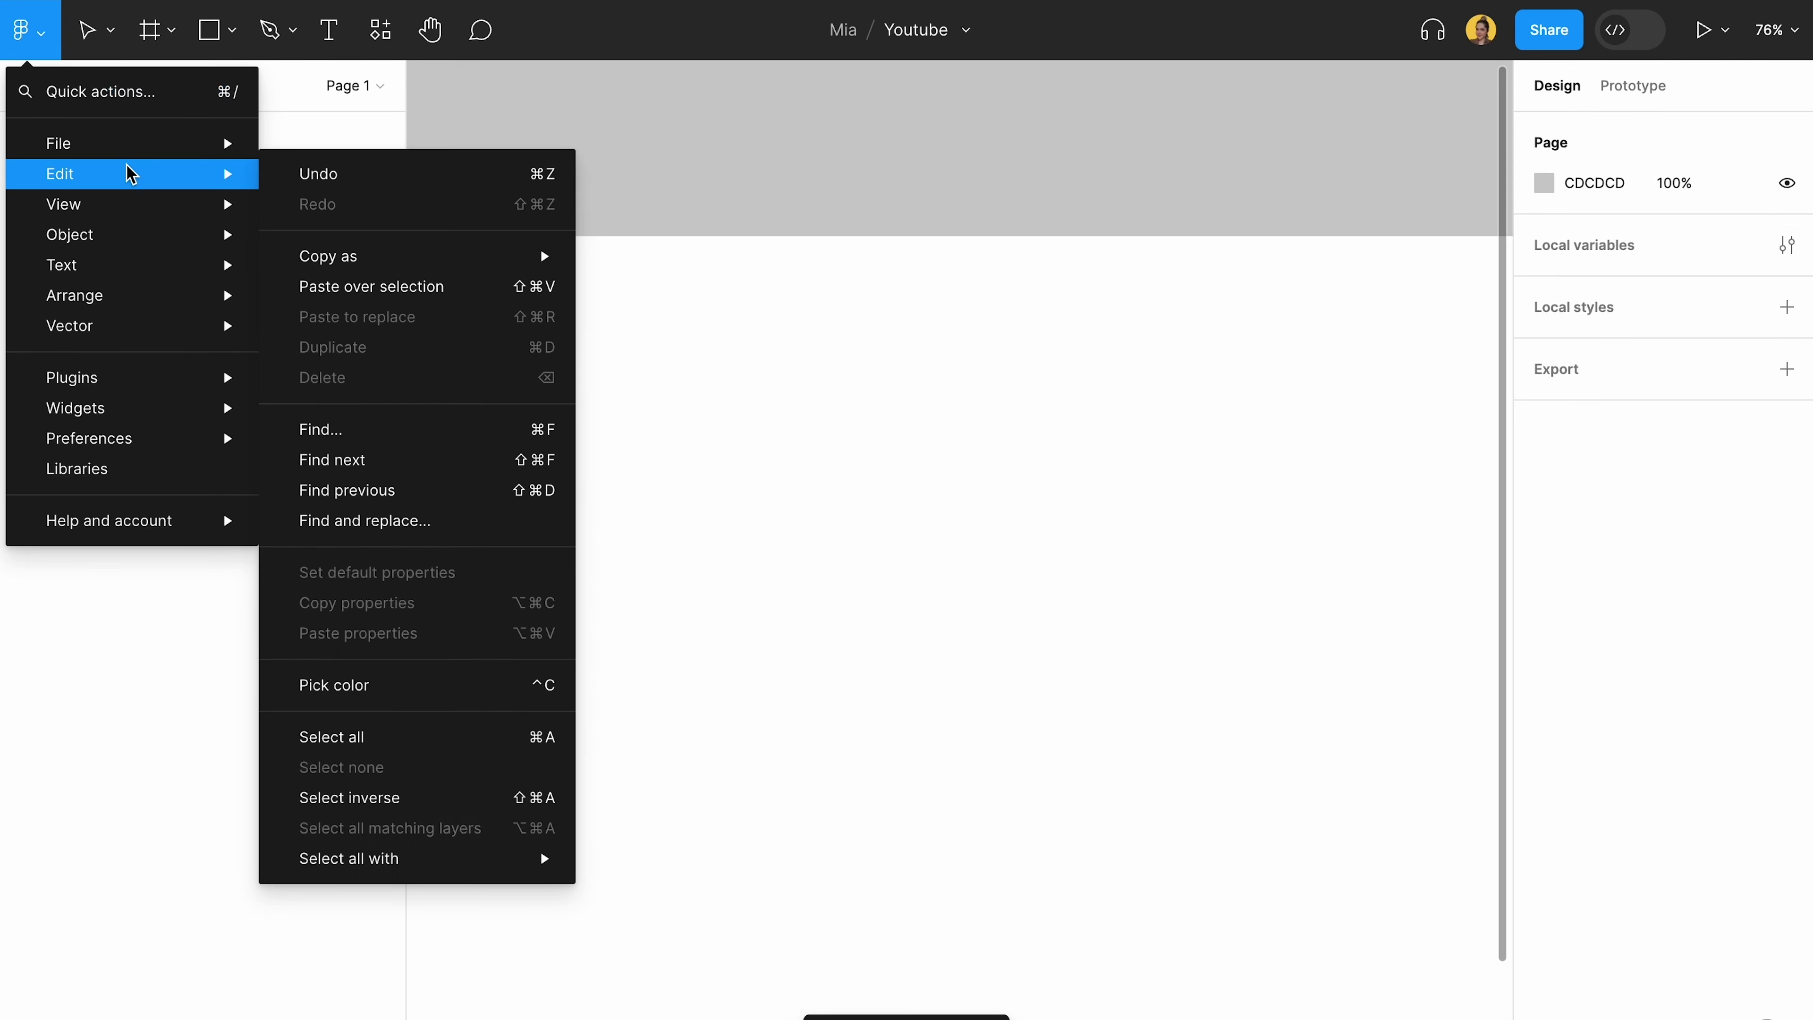
mouse_move(162, 200)
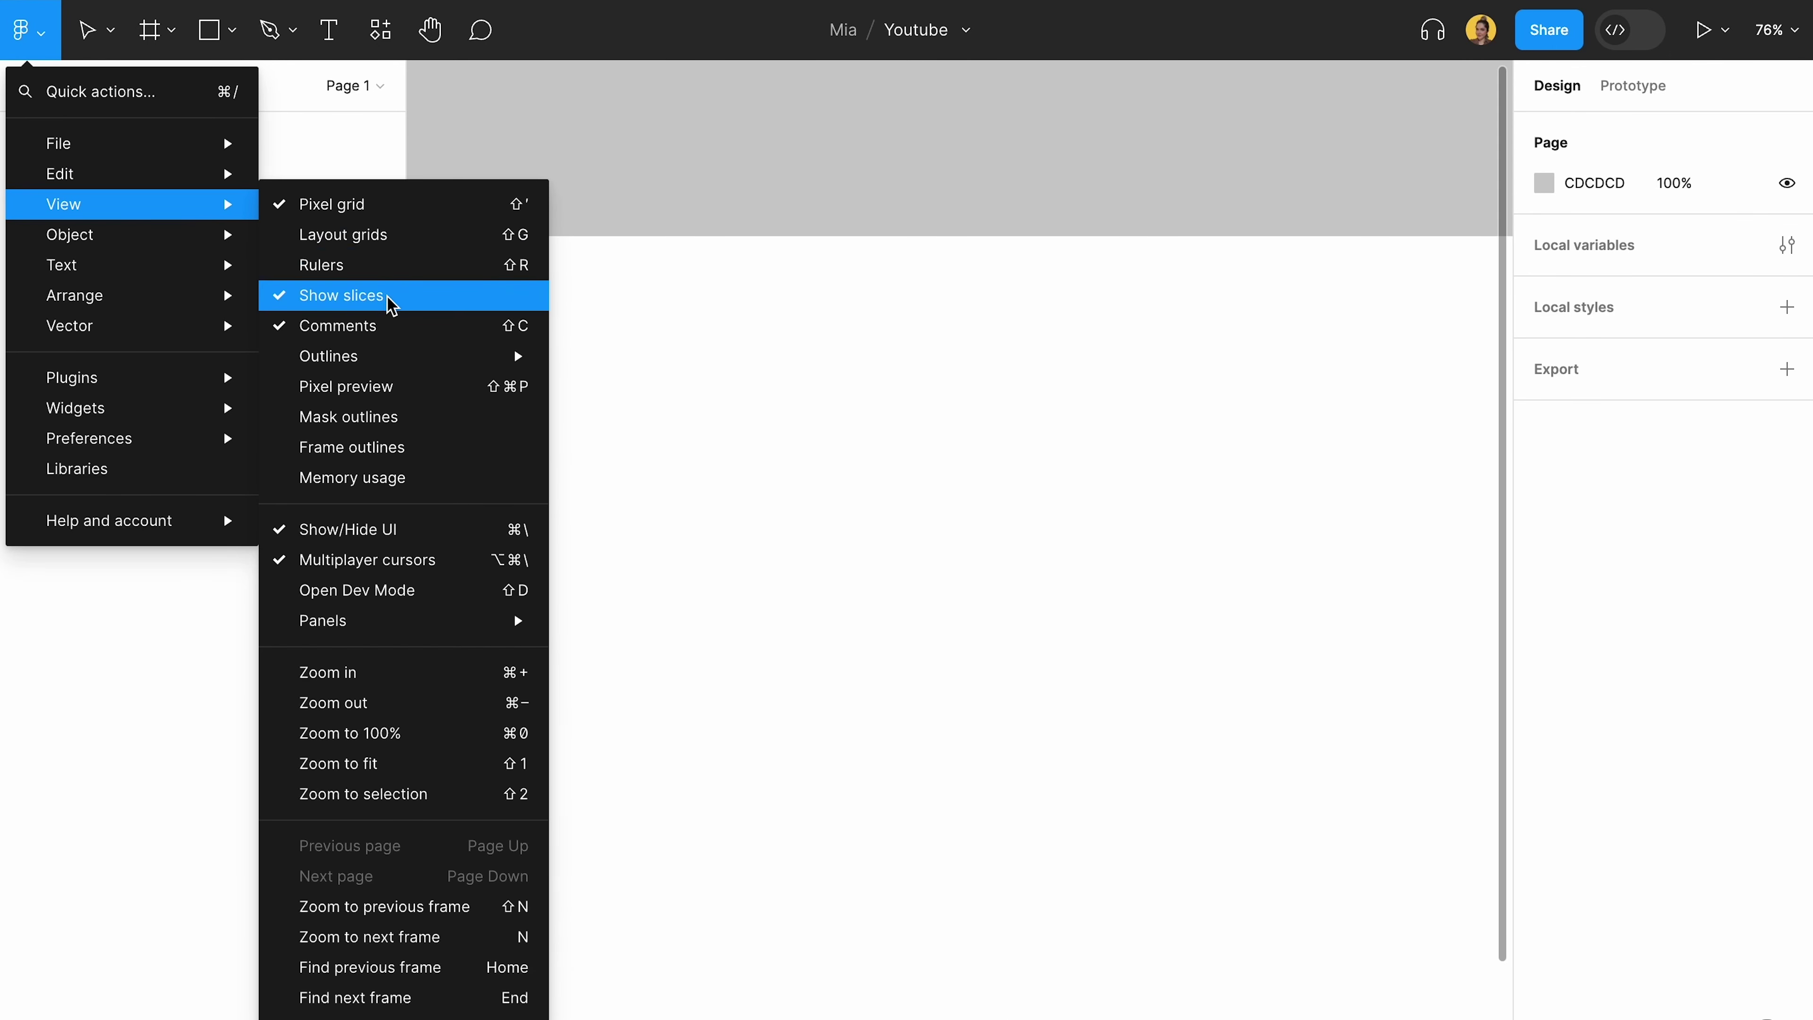
left_click(388, 264)
- Try pulling a vertical guide from the ruler onto the canvas and move it back to the ruler
left_click_drag(421, 296, 685, 308)
scroll(685, 308, "down", 3)
mouse_move(737, 77)
left_mouse_down()
mouse_move(749, 481)
mouse_move(742, 312)
mouse_move(720, 325)
mouse_move(724, 66)
left_mouse_up()
left_click_drag(687, 320, 389, 305)
- Hide the whole user interface around the canvas and bring it back
left_click(27, 31)
mouse_move(204, 206)
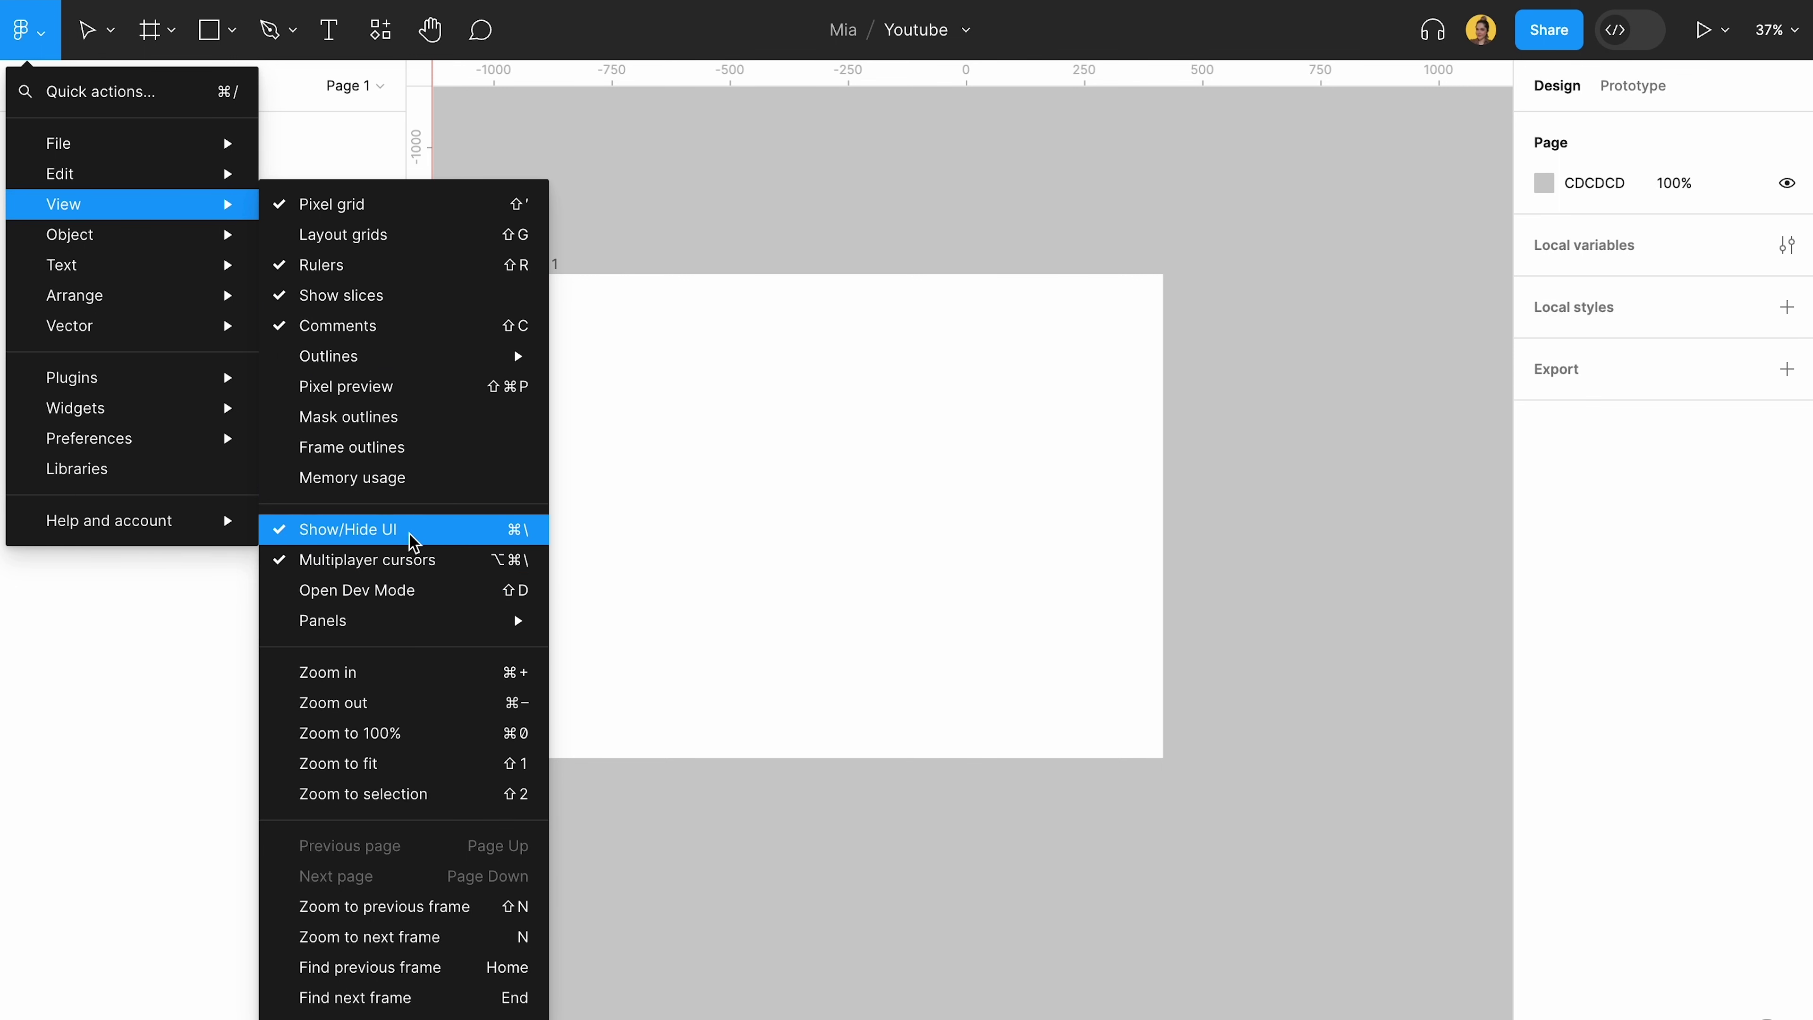
left_click(517, 534)
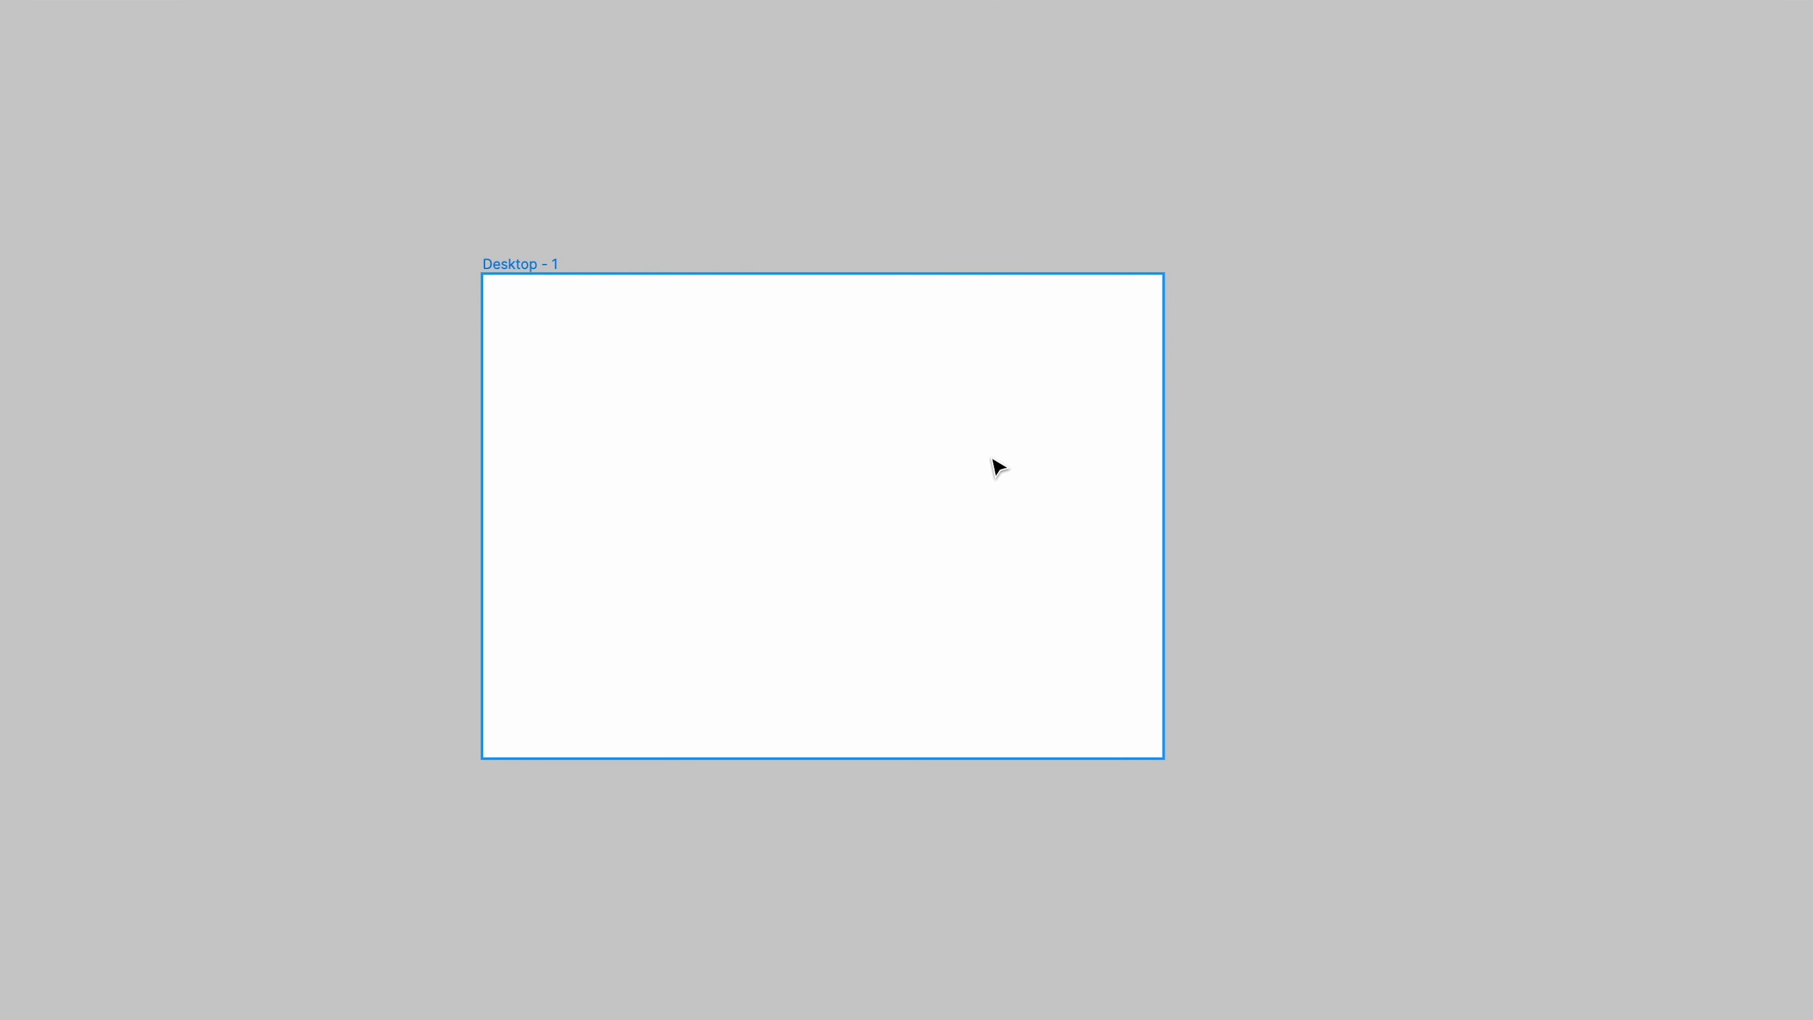
key("ctrl+backslash")
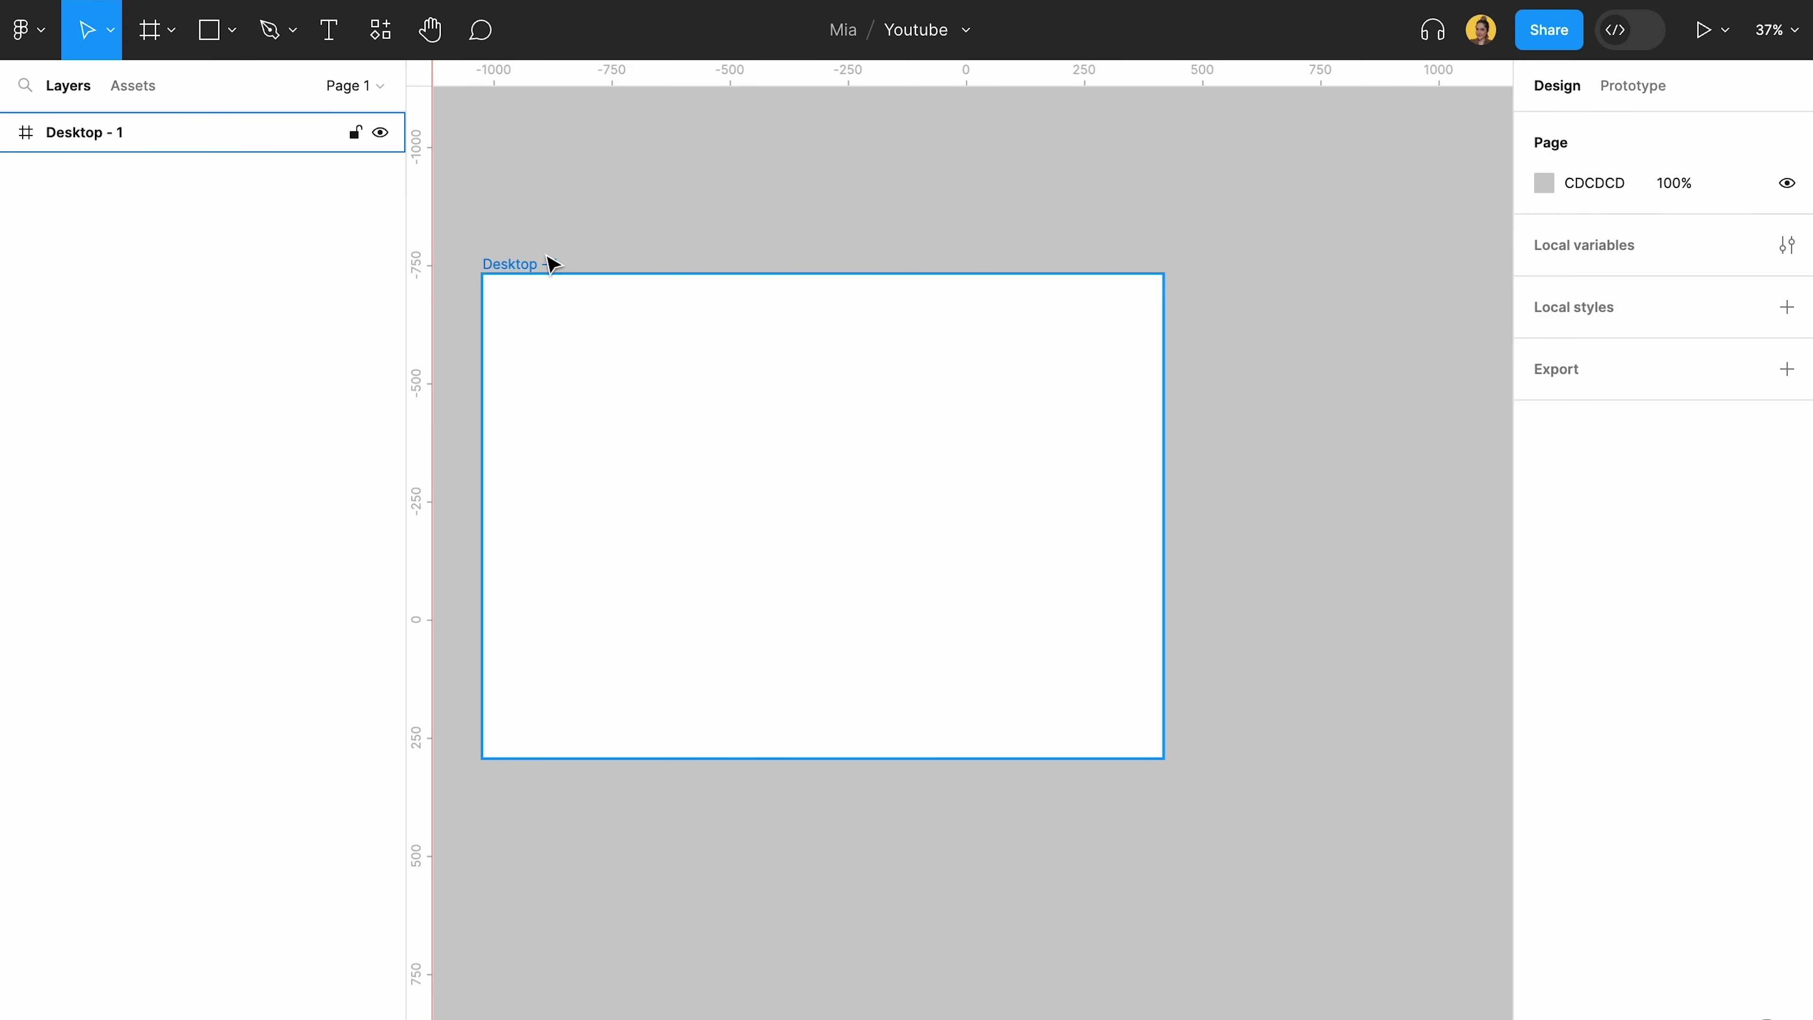
- Open the main command list to look through the Edit commands
left_click(21, 29)
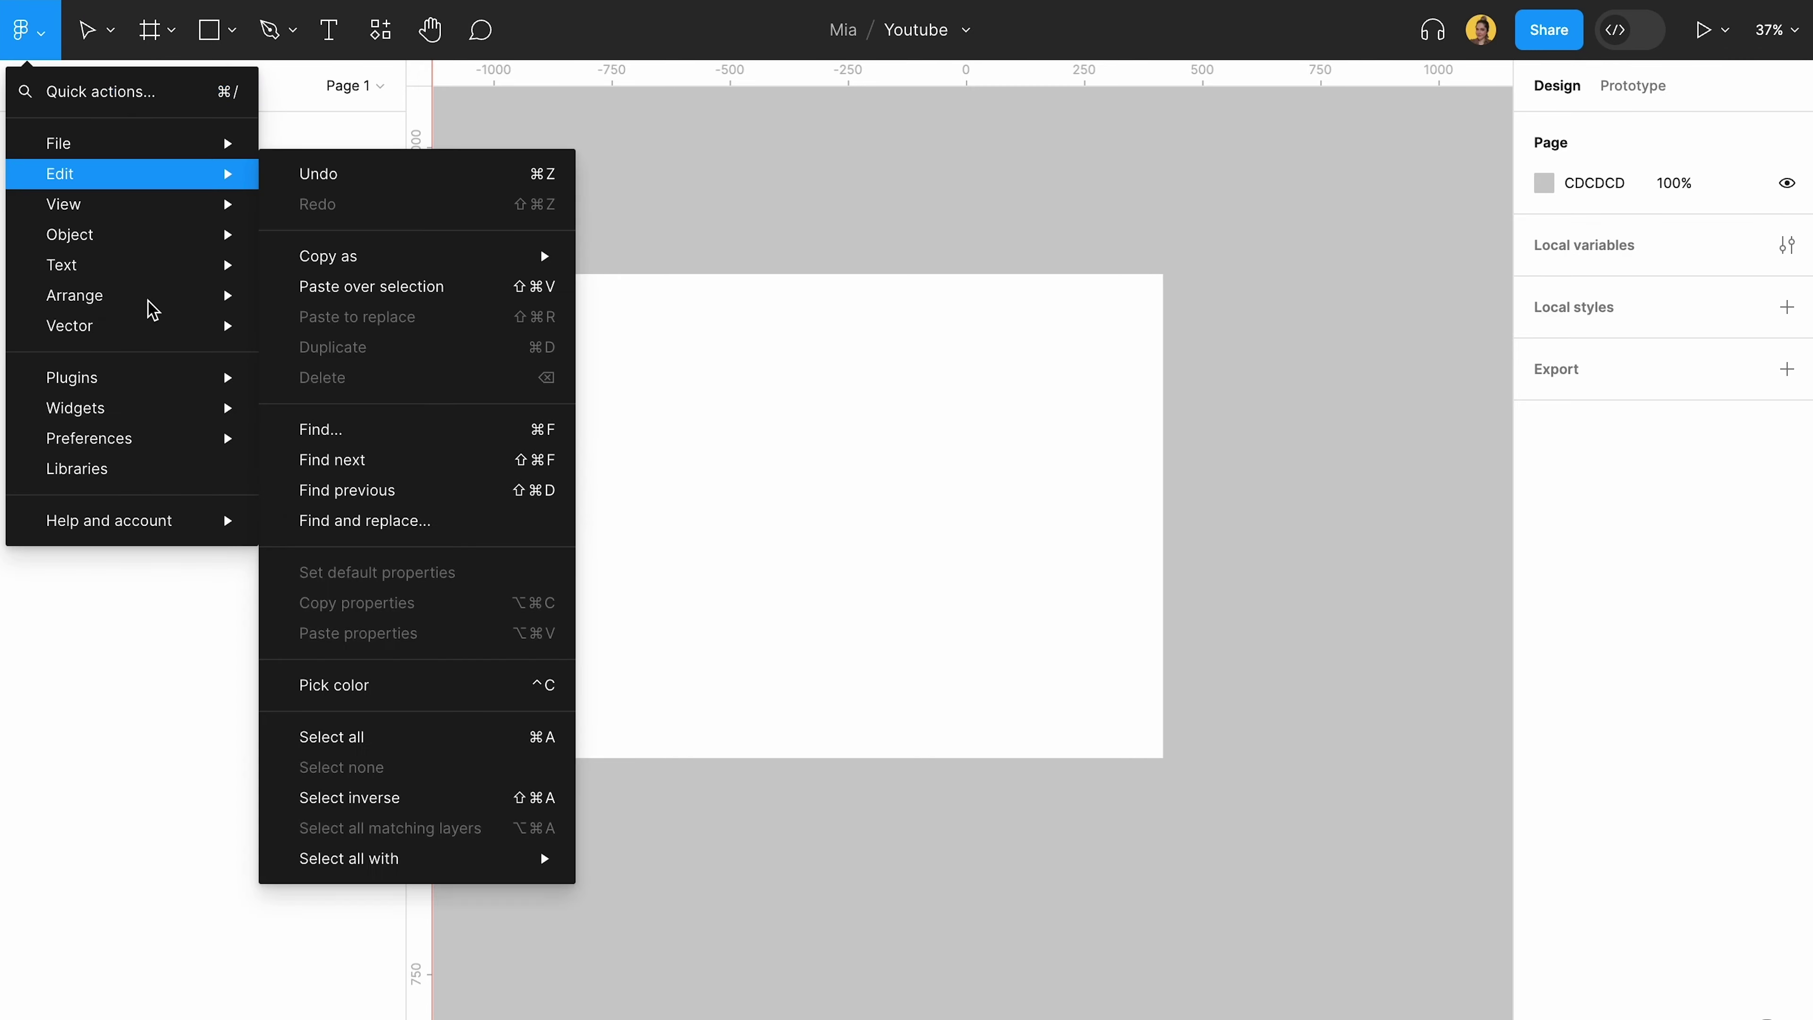